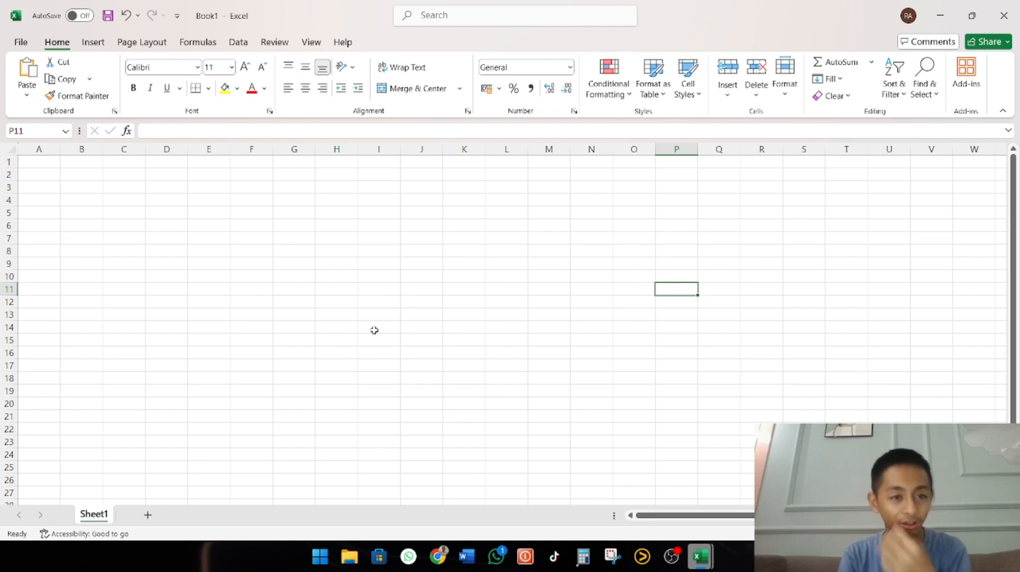
# Enter the title FUNGSI MATEMATIKA in cell A1
pyautogui.click(47, 165)
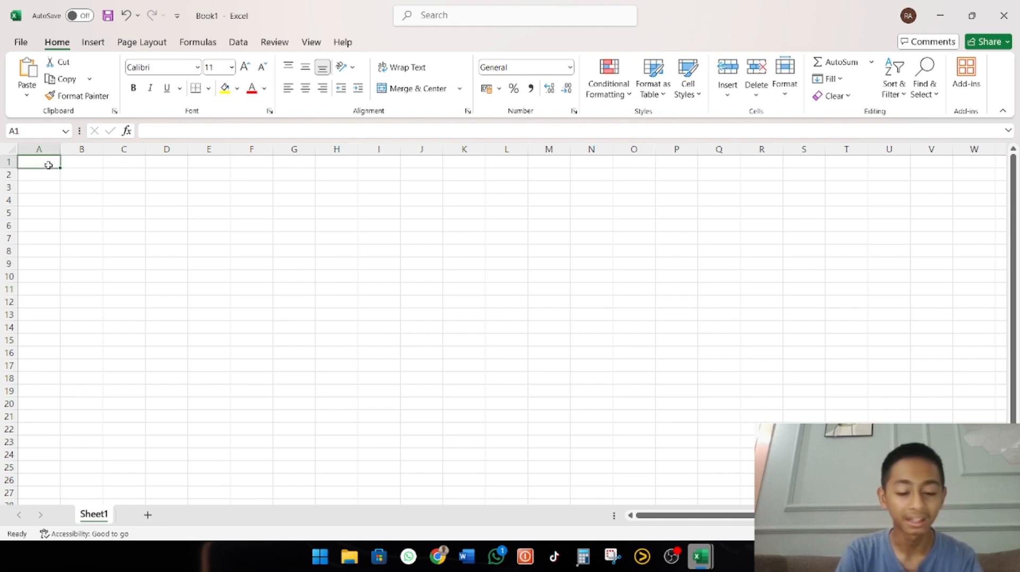
pyautogui.write('FUNGS')
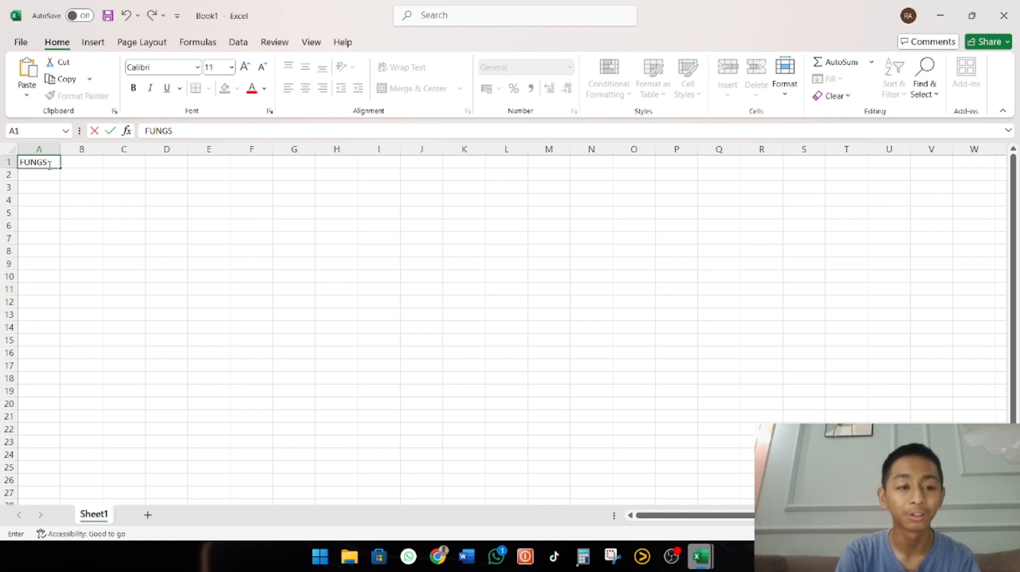
pyautogui.write('I MATEMATIKA')
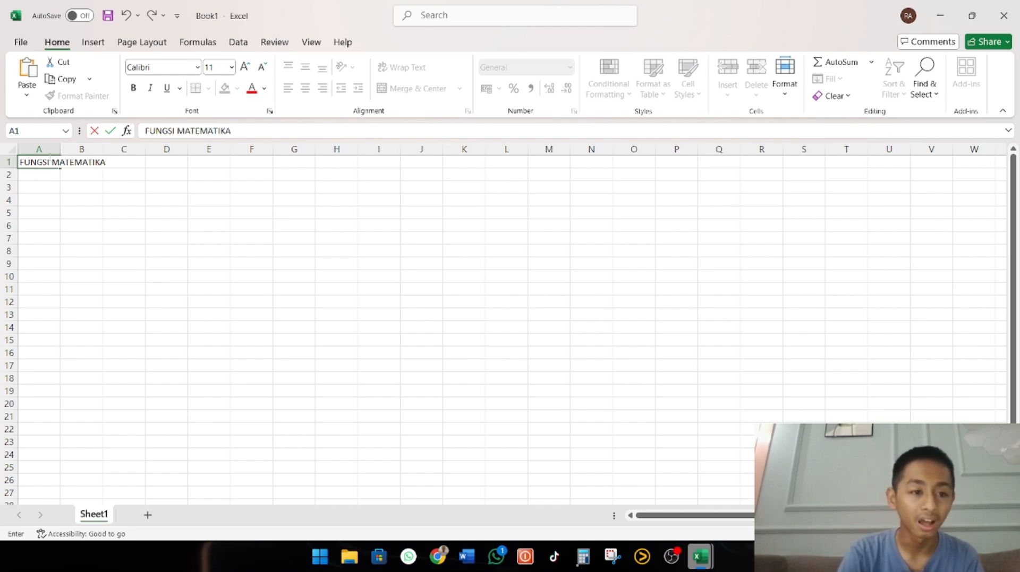
pyautogui.click(39, 182)
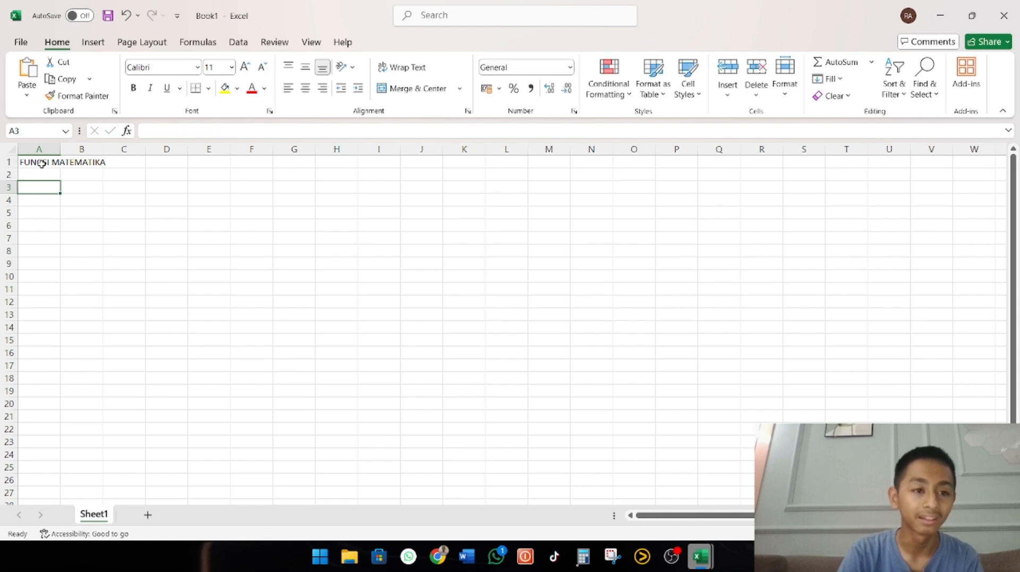
# Merge and center the title across A1:G1, make it bold and fill it with the lighter blue theme color
pyautogui.moveTo(42, 165); pyautogui.dragTo(301, 166)
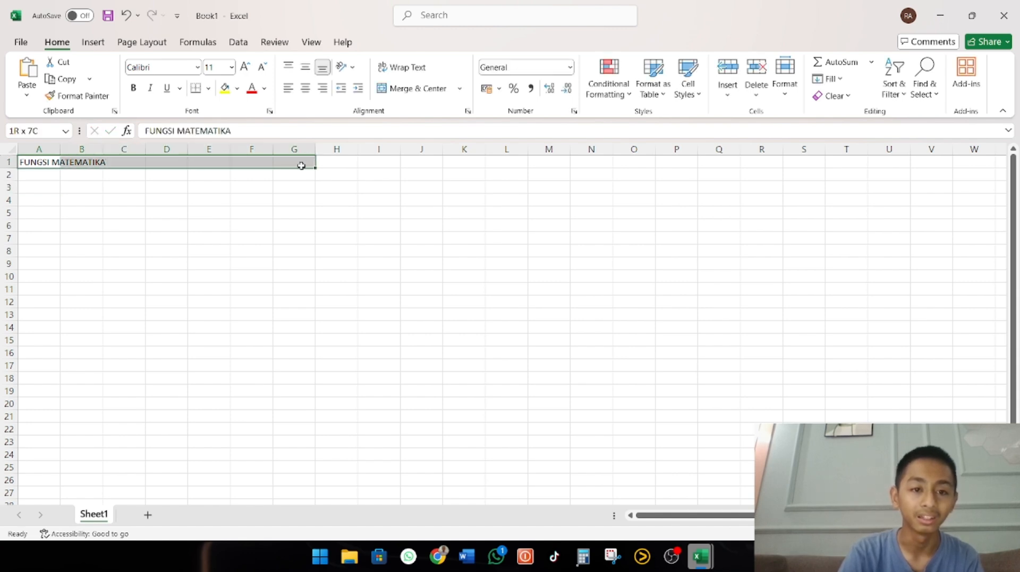
pyautogui.click(432, 88)
pyautogui.hotkey('ctrl', 'b')
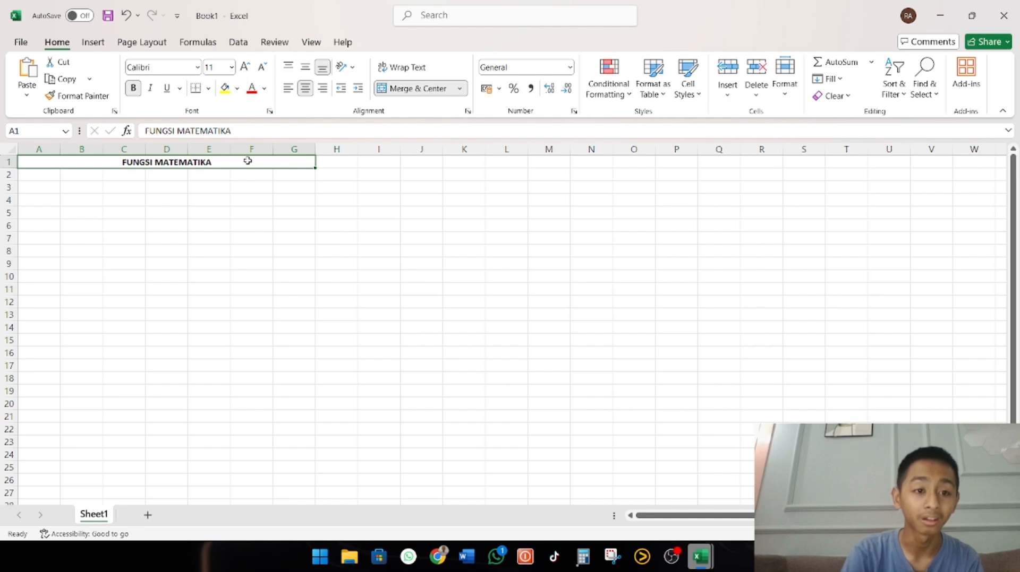
pyautogui.click(237, 89)
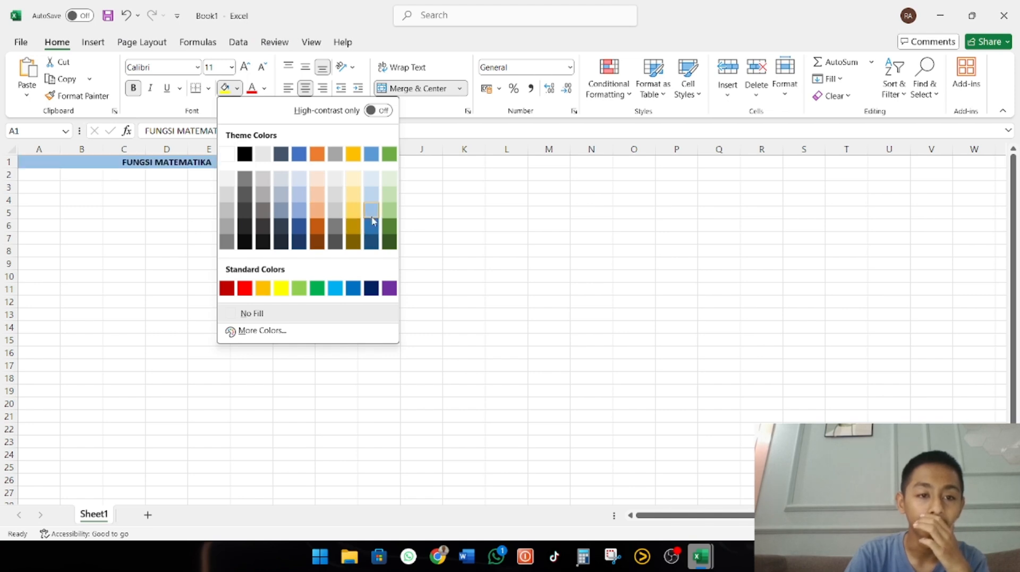
pyautogui.click(370, 155)
# Apply all borders to the range A3:D8 and widen columns A through D
pyautogui.click(51, 184)
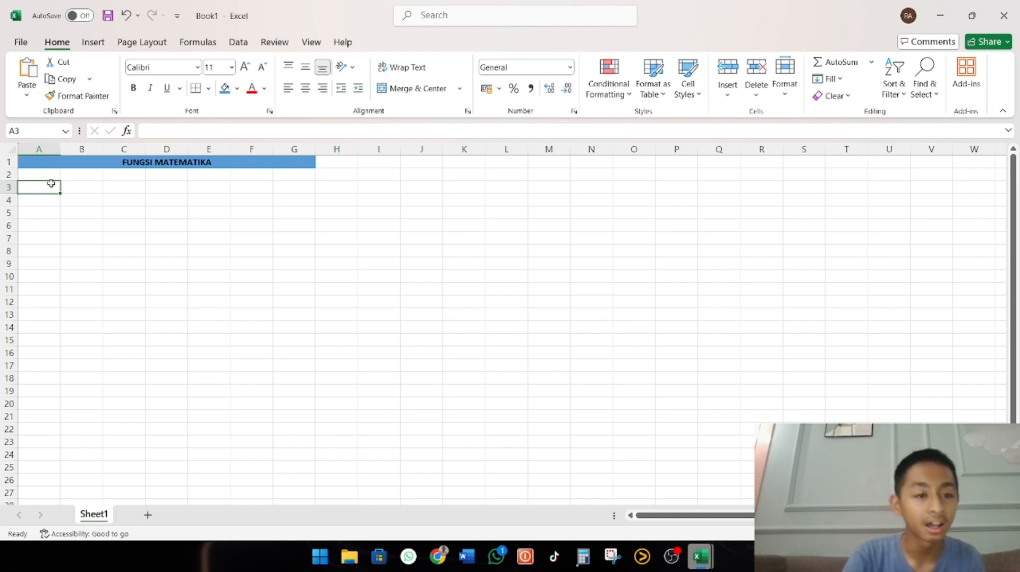
pyautogui.moveTo(51, 184); pyautogui.dragTo(176, 250)
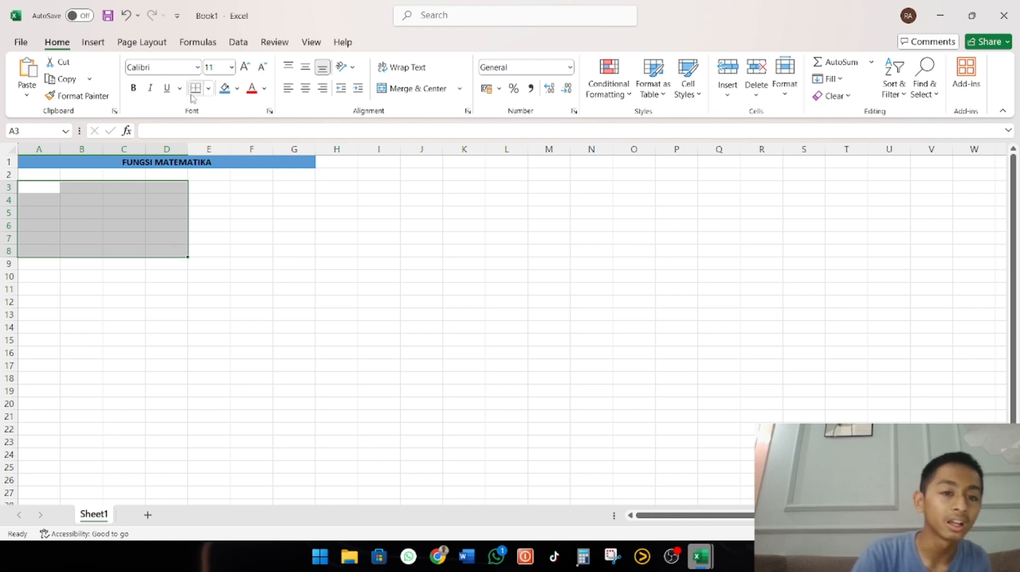
pyautogui.click(208, 89)
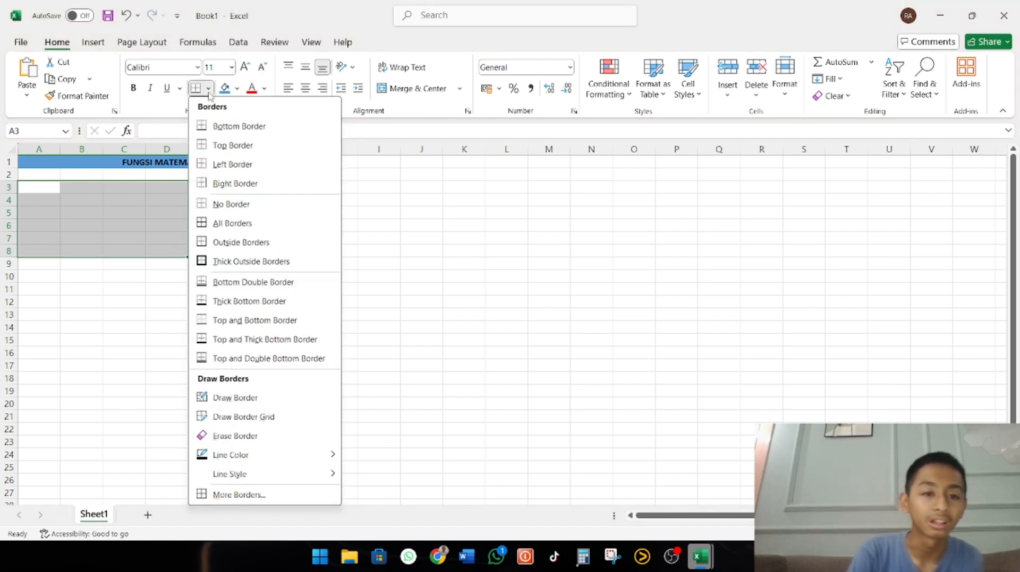
pyautogui.click(232, 224)
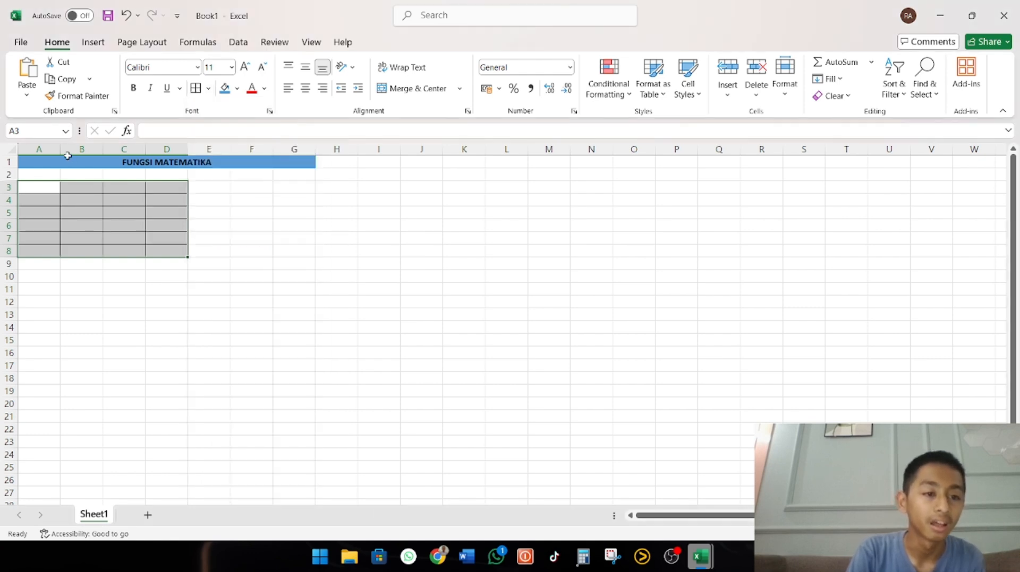
pyautogui.moveTo(60, 151); pyautogui.dragTo(279, 150)
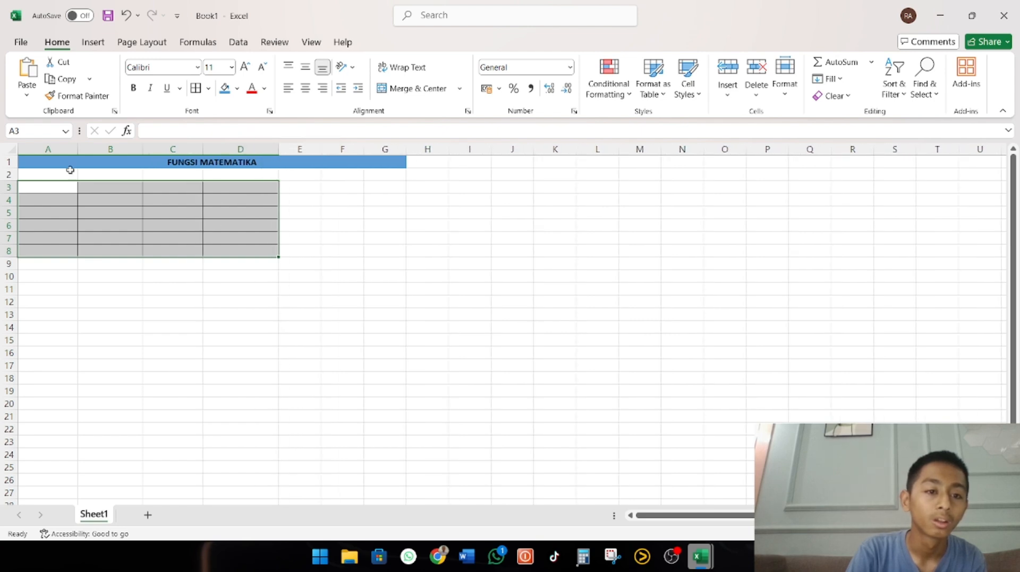
# Enter the header OPERASI in A3 and center the contents of the table range A3:D8 horizontally
pyautogui.doubleClick(48, 187)
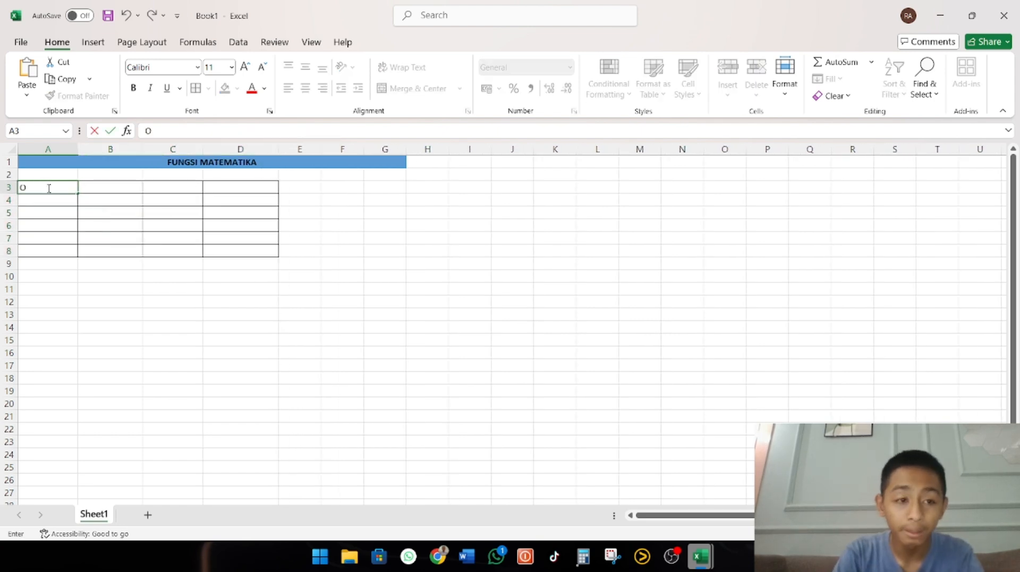
pyautogui.write('OPERASI')
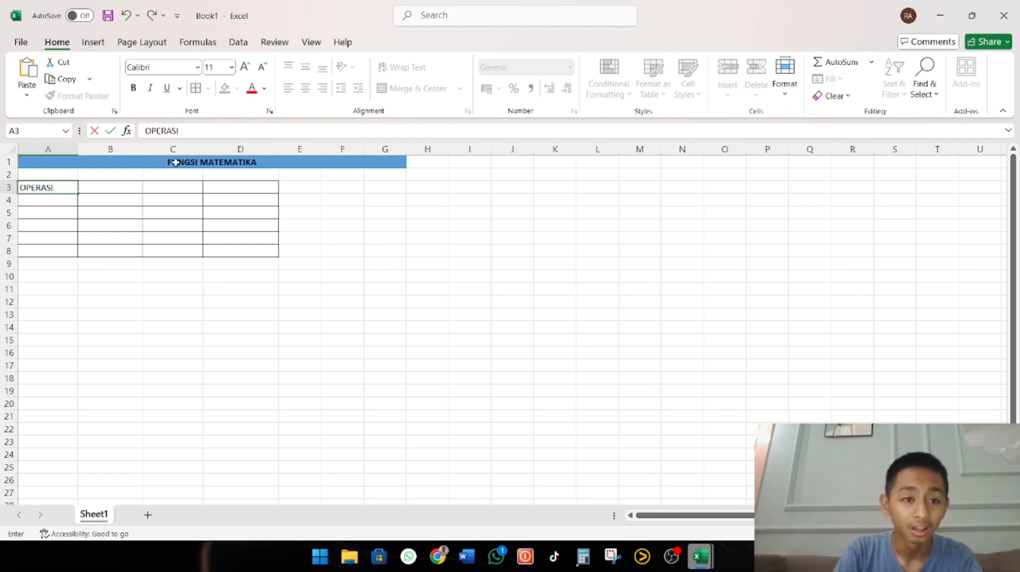
pyautogui.click(64, 252)
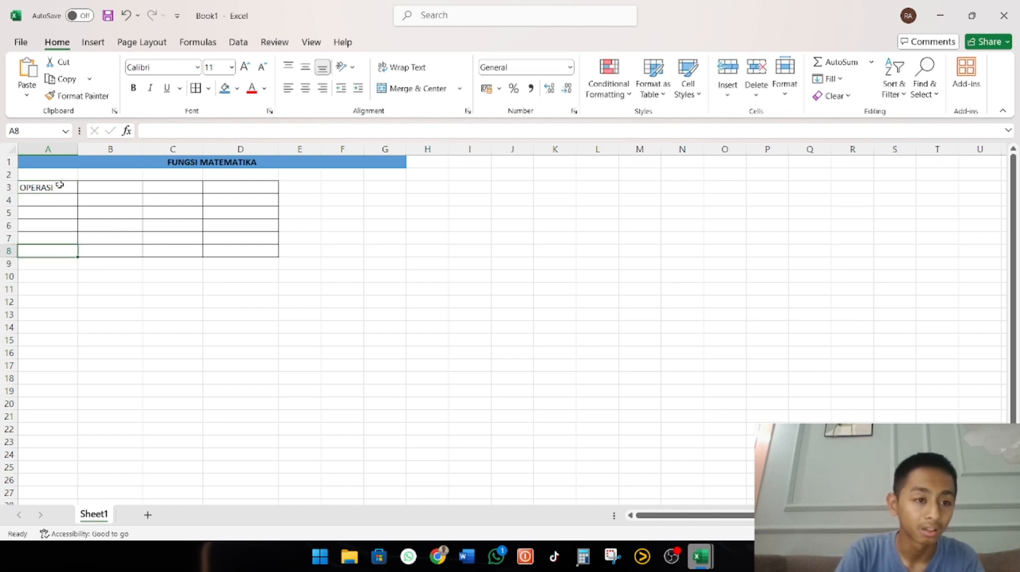
pyautogui.moveTo(56, 182); pyautogui.dragTo(211, 247)
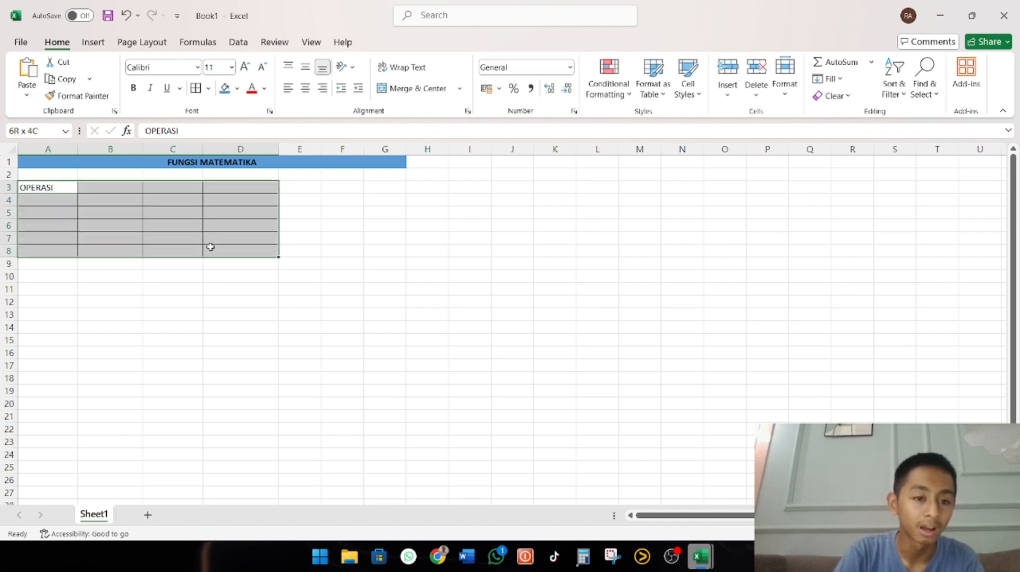
pyautogui.click(305, 88)
# Enter the header SIMBOL/TANDA in B3 and widen column B slightly to fit it
pyautogui.click(128, 190)
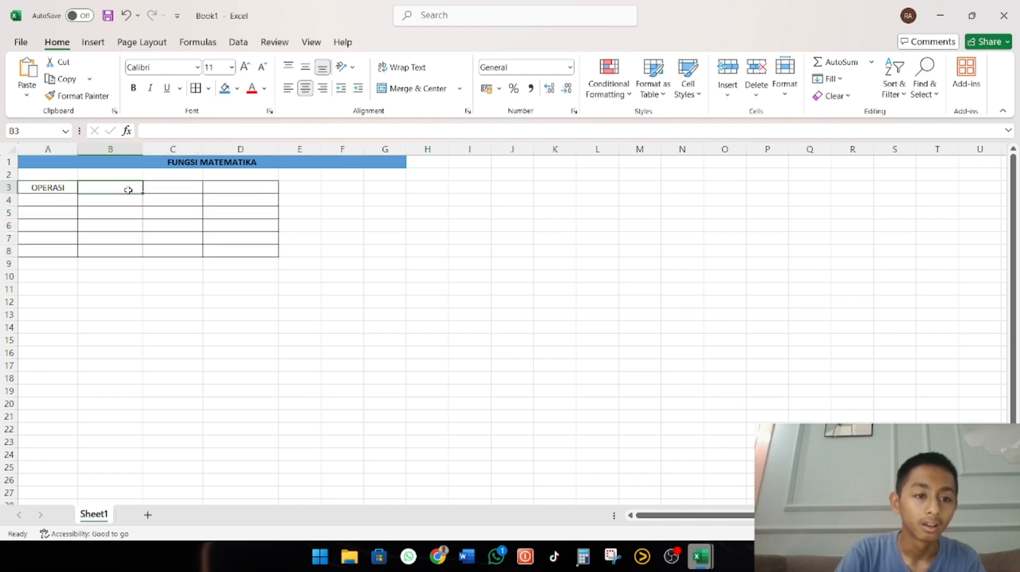
pyautogui.write('SIM')
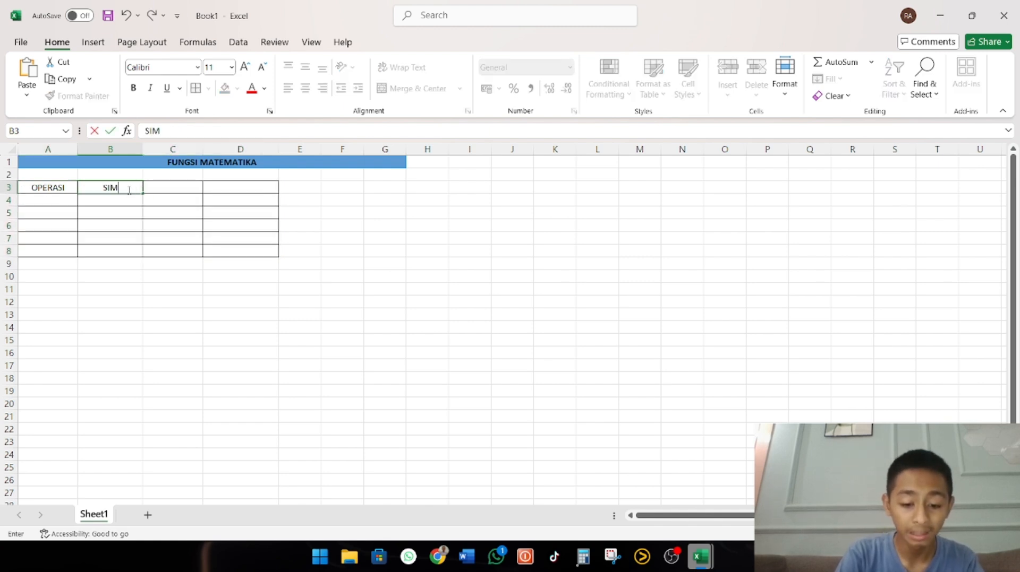
pyautogui.write('BOL/TANDA')
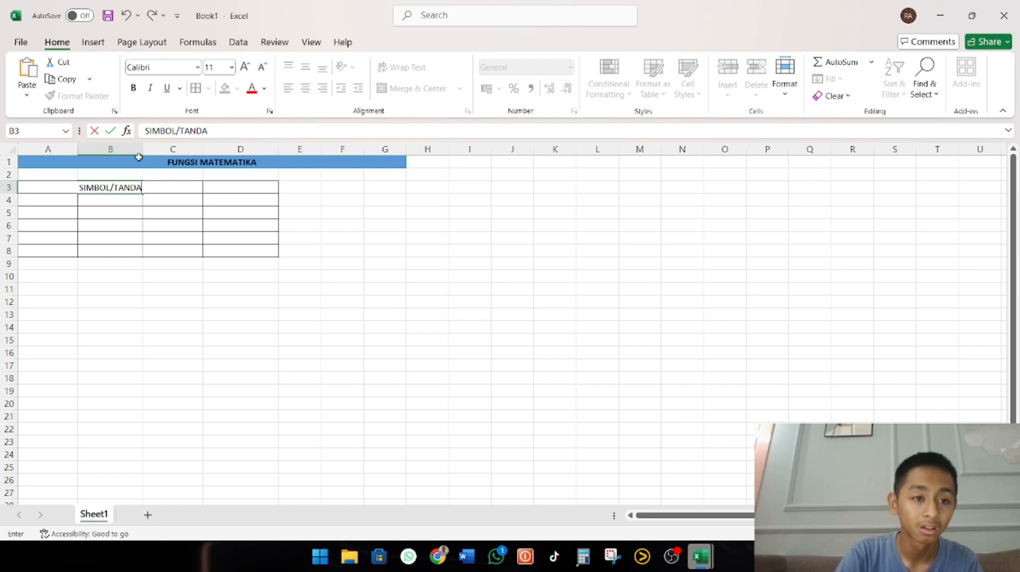
pyautogui.click(141, 214)
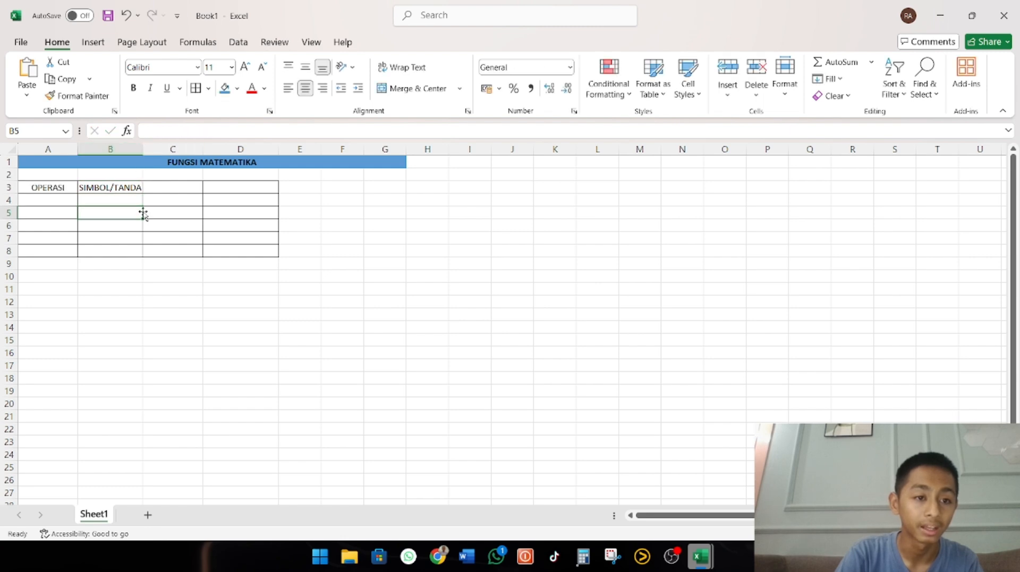
pyautogui.moveTo(144, 149); pyautogui.dragTo(147, 150)
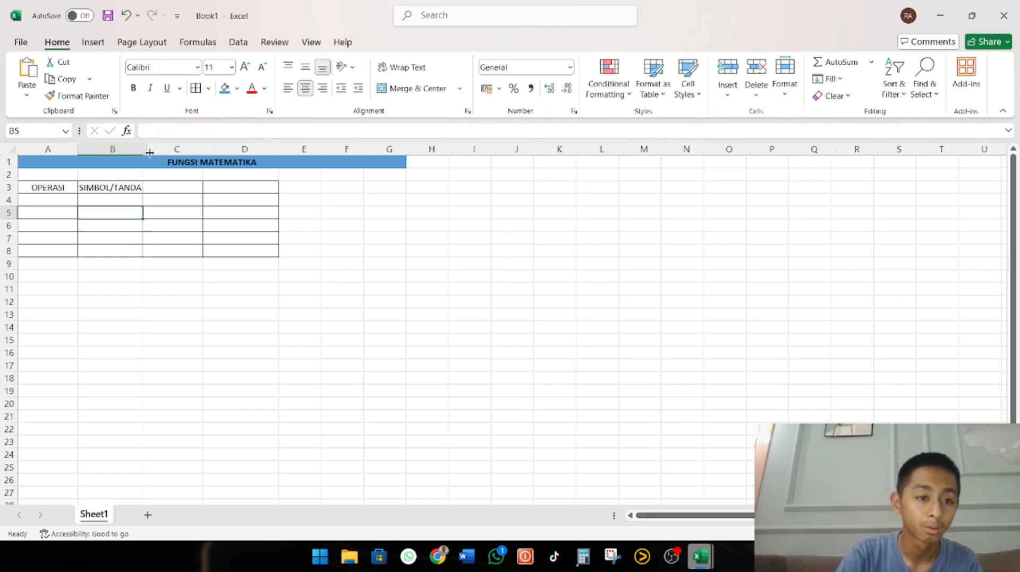
# Enter the header Fx in C3 and HASIL EKSEKUSI in D3
pyautogui.click(171, 188)
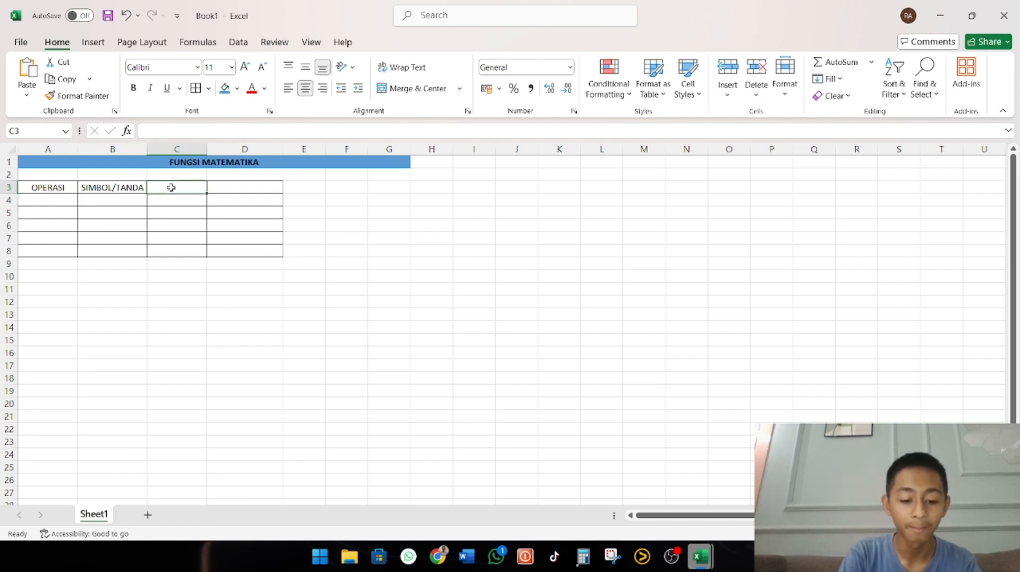
pyautogui.write('FE')
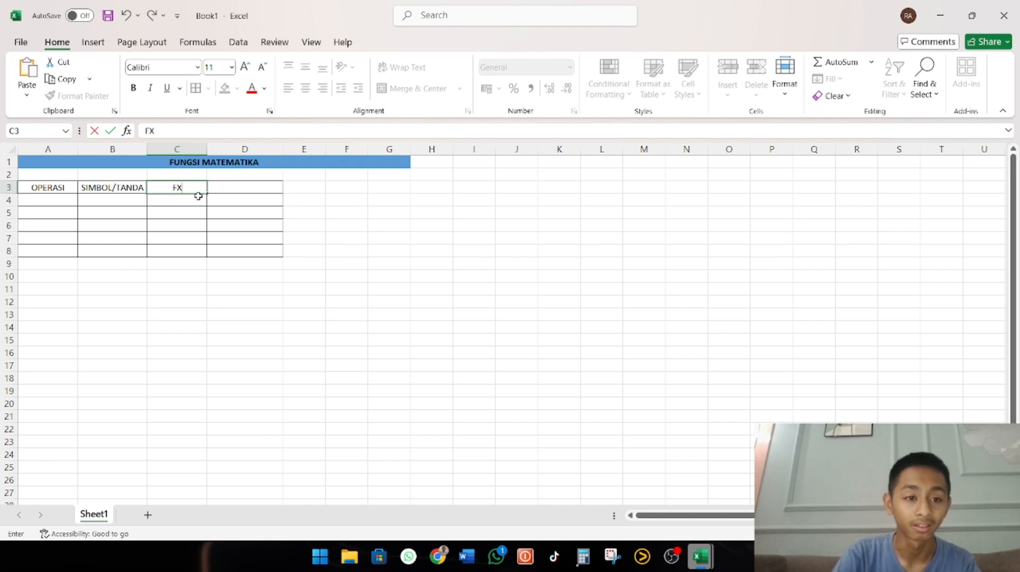
pyautogui.press('BackSpace')
pyautogui.write('x')
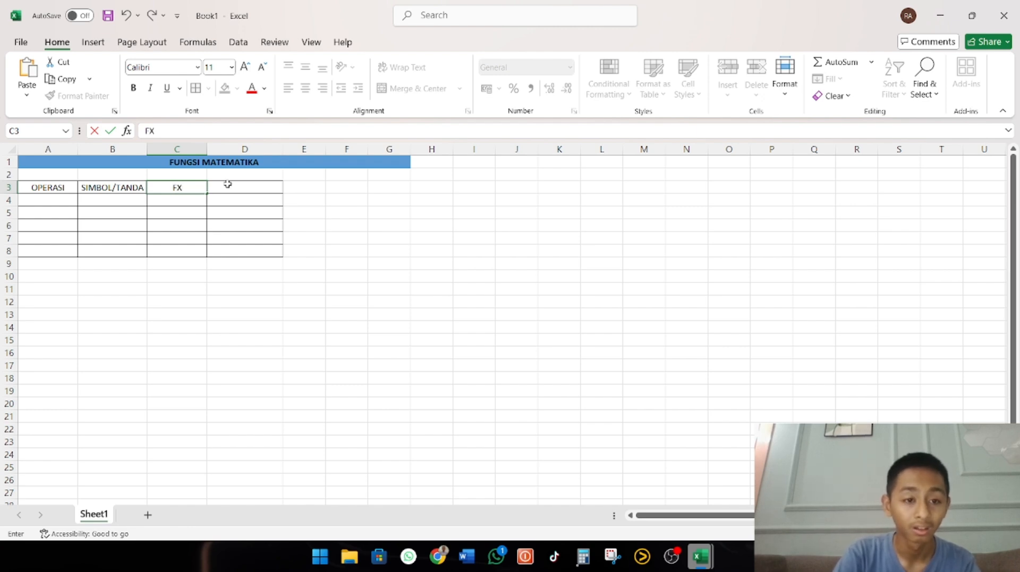
pyautogui.press('BackSpace')
pyautogui.write('x')
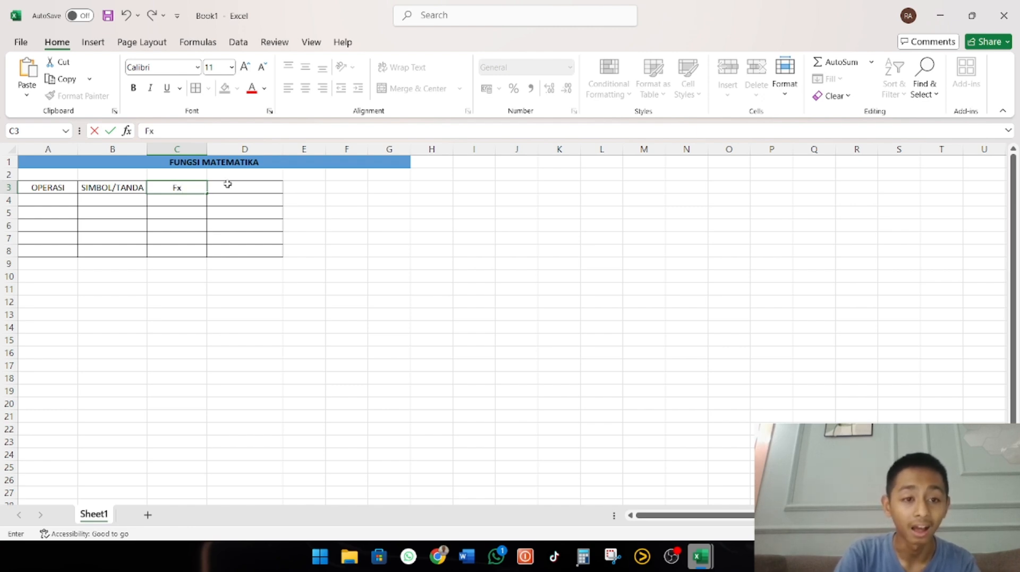
pyautogui.click(239, 191)
pyautogui.write('HASIL')
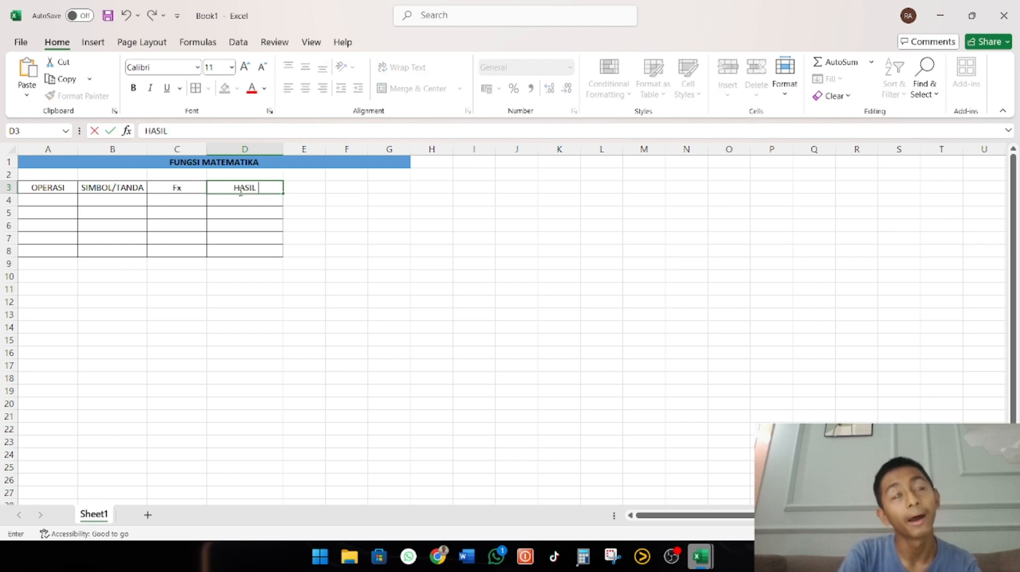
pyautogui.write(' EKSEKUSI')
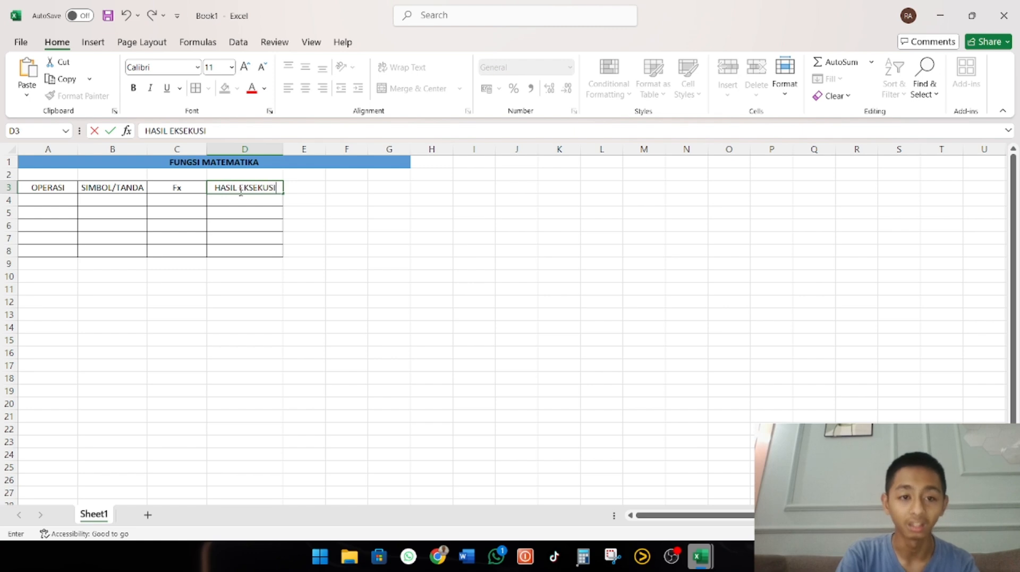
# Make the header row A3:D3 bold and fill it with the gold theme color
pyautogui.moveTo(61, 187); pyautogui.dragTo(253, 189)
pyautogui.hotkey('ctrl', 'b')
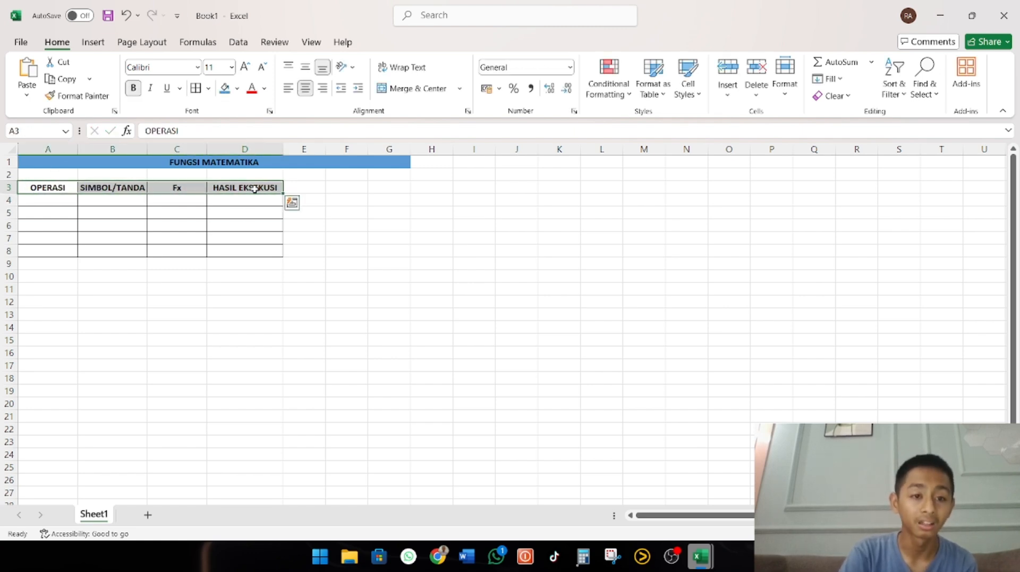
pyautogui.click(237, 88)
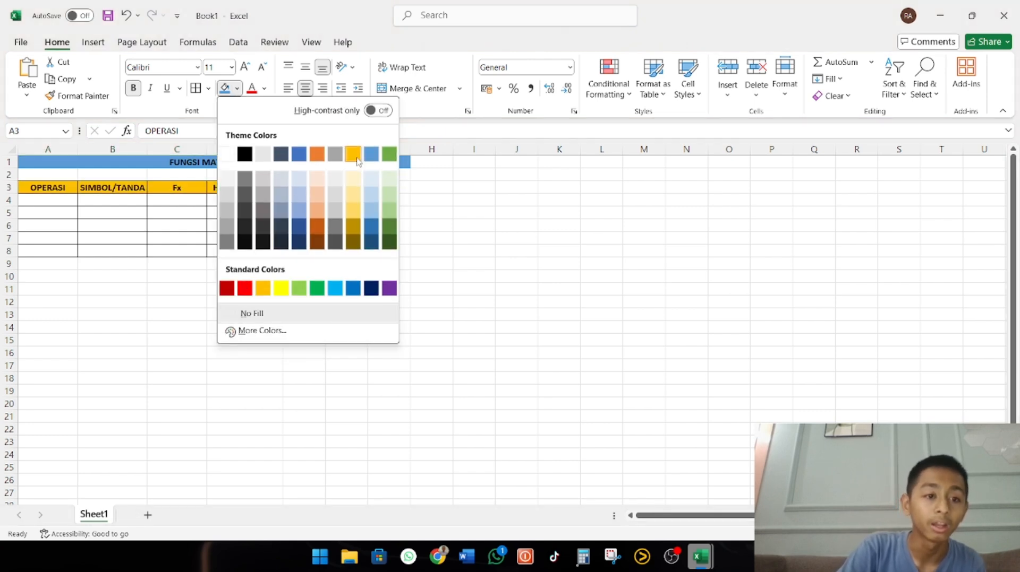
pyautogui.click(356, 158)
# Enter PERTAMBAHAN in A4 and widen column A so that it fits on one line
pyautogui.click(48, 204)
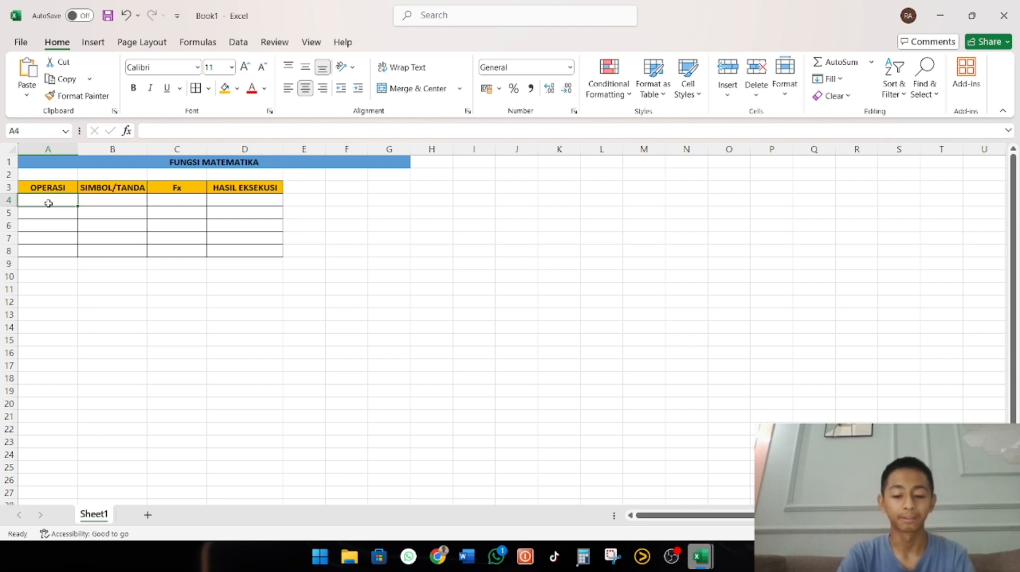
pyautogui.write('PERTA')
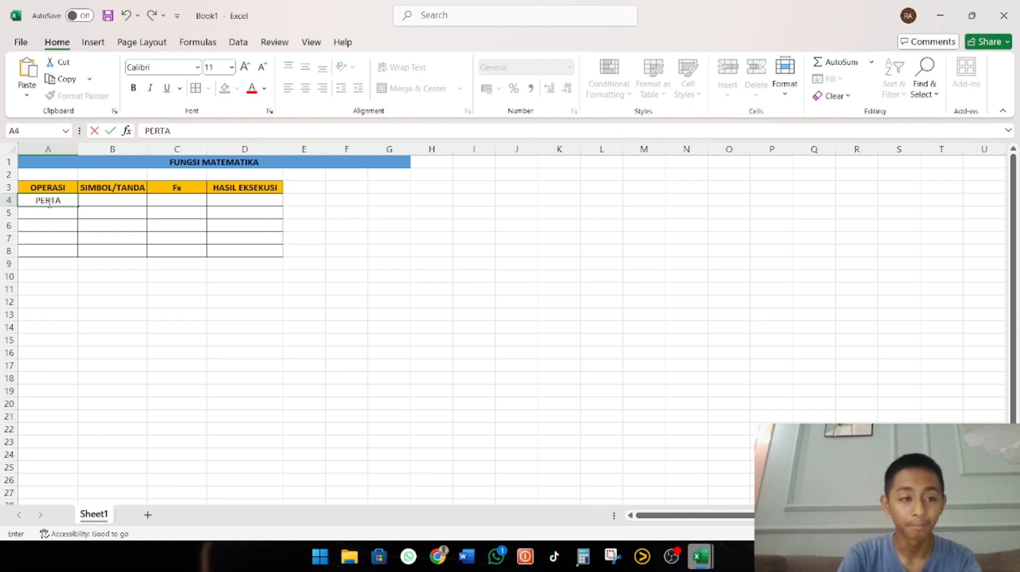
pyautogui.write('MBAHAN')
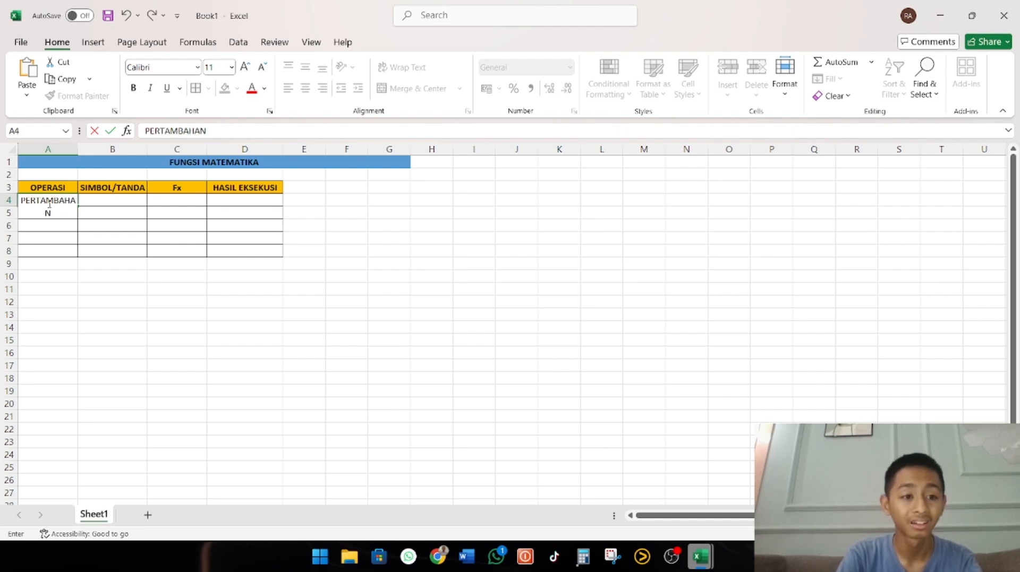
pyautogui.moveTo(74, 150); pyautogui.dragTo(92, 149)
pyautogui.click(179, 300)
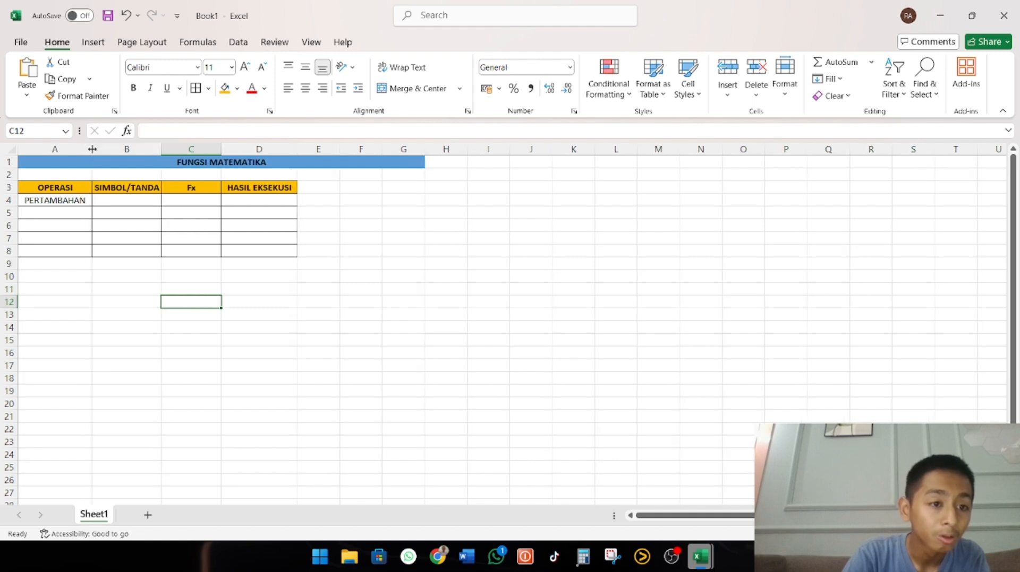
# Enter PENGURANGAN in A5 as the second operation
pyautogui.doubleClick(79, 212)
pyautogui.write('PENGURANGA')
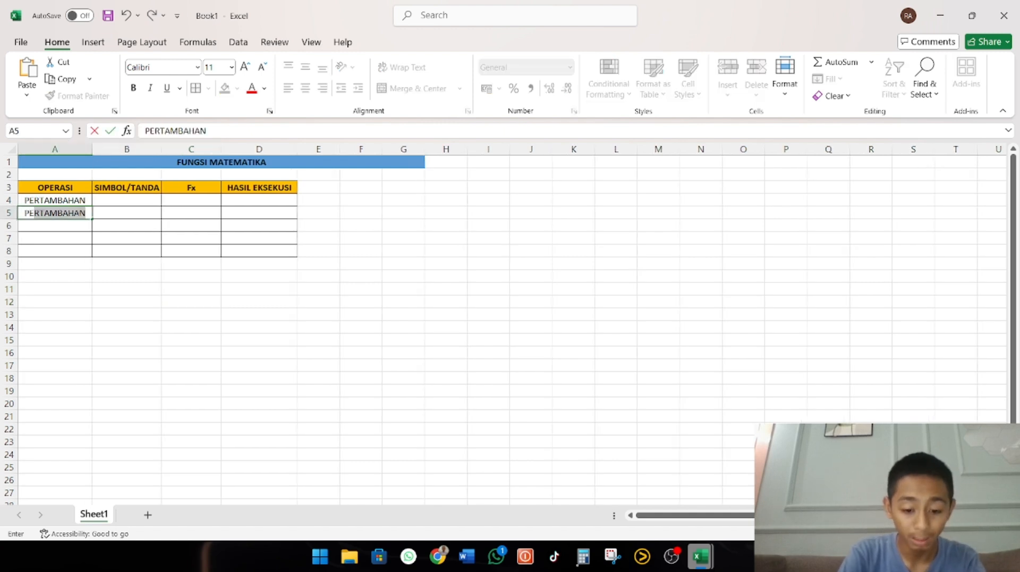
pyautogui.write('N')
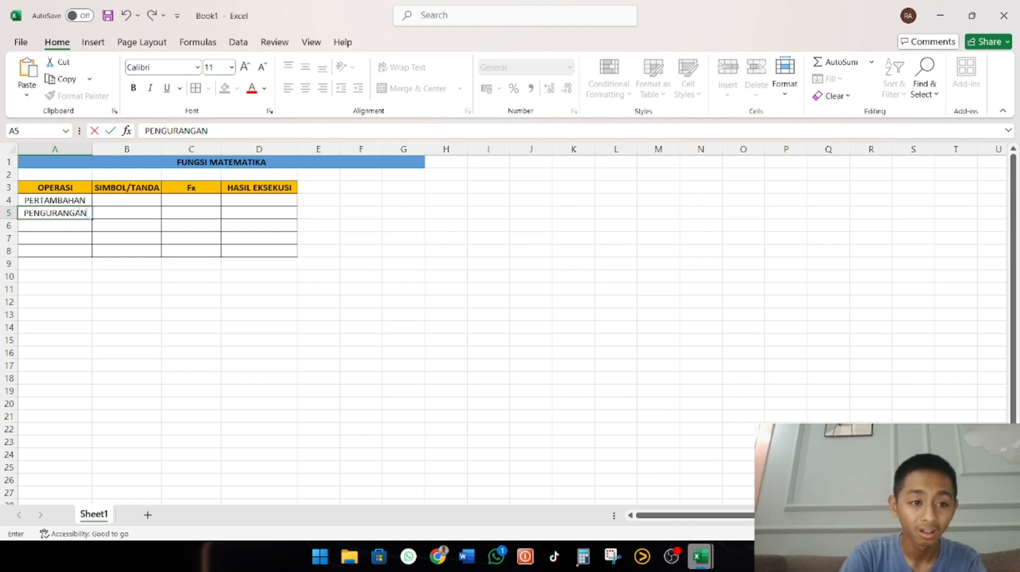
# Enter PERKALIAN in A6 and PEMBAGIAN in A7 as the third and fourth operations
pyautogui.press('Return')
pyautogui.write('PERKALIAM')
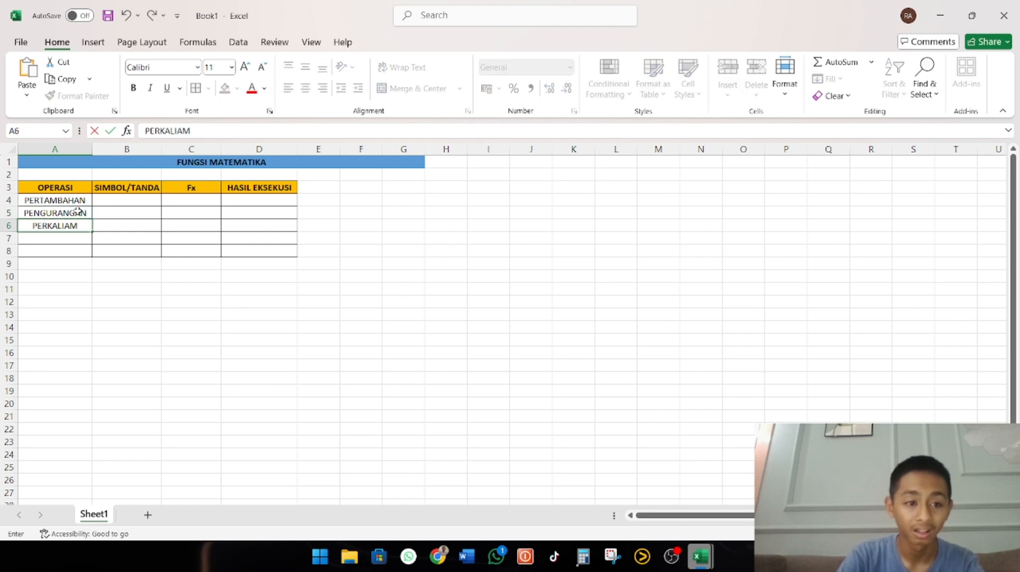
pyautogui.press('BackSpace')
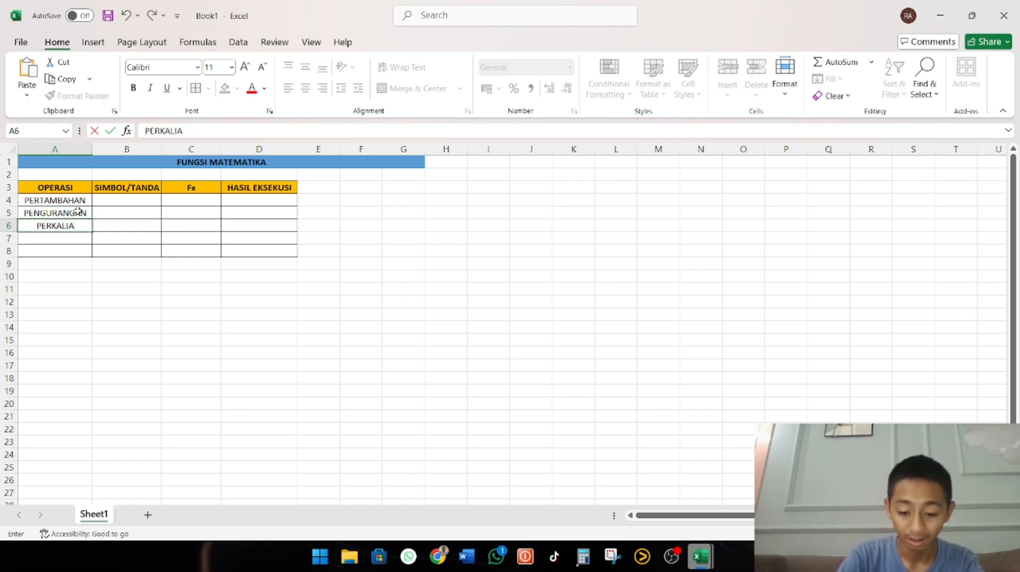
pyautogui.write('N')
pyautogui.press('Return')
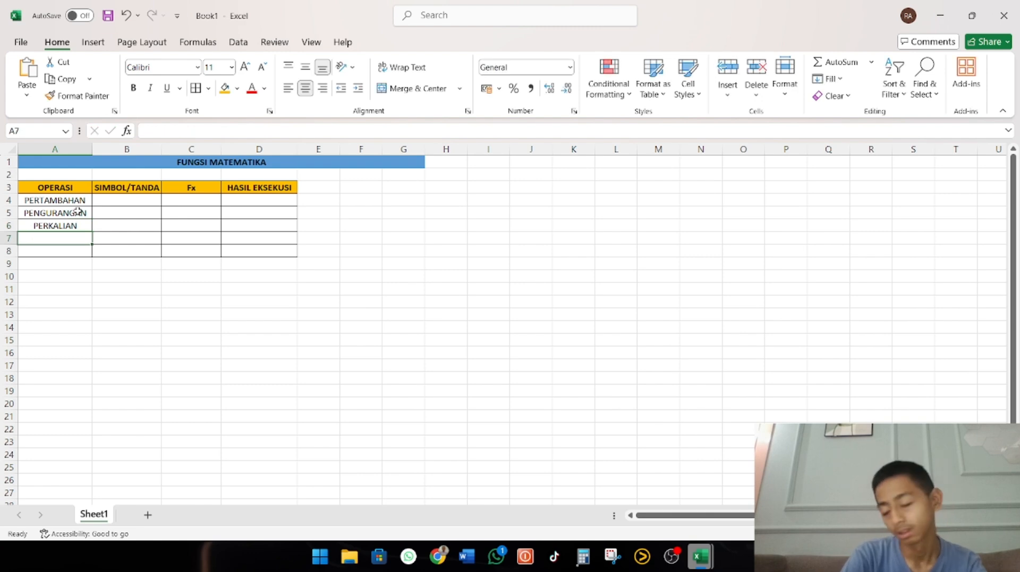
pyautogui.write('PEMBAG')
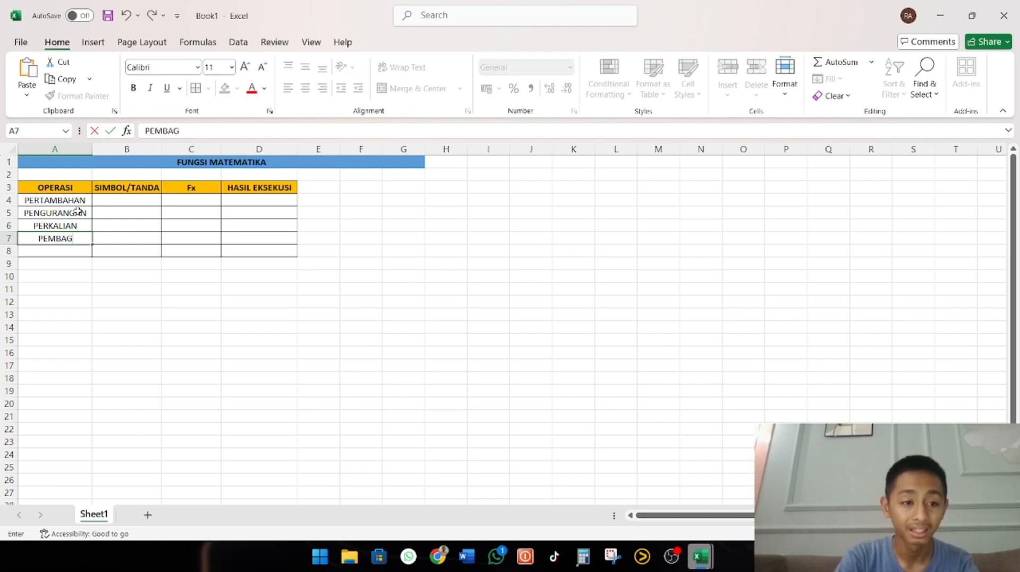
pyautogui.write('IAN')
pyautogui.press('Return')
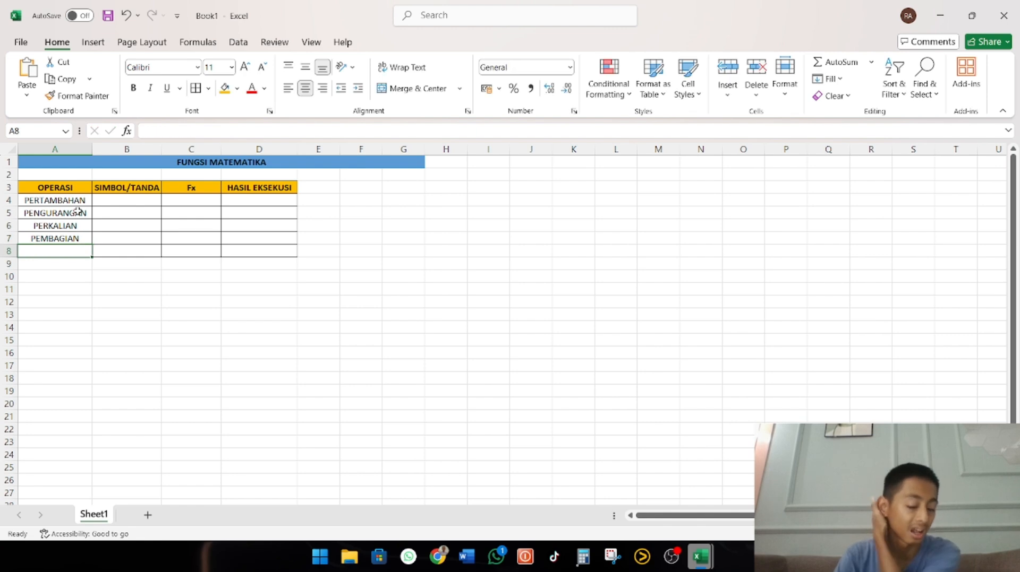
# Enter PERPANGKATAN in A8 as the last operation in the OPERASI column
pyautogui.write('PEERK')
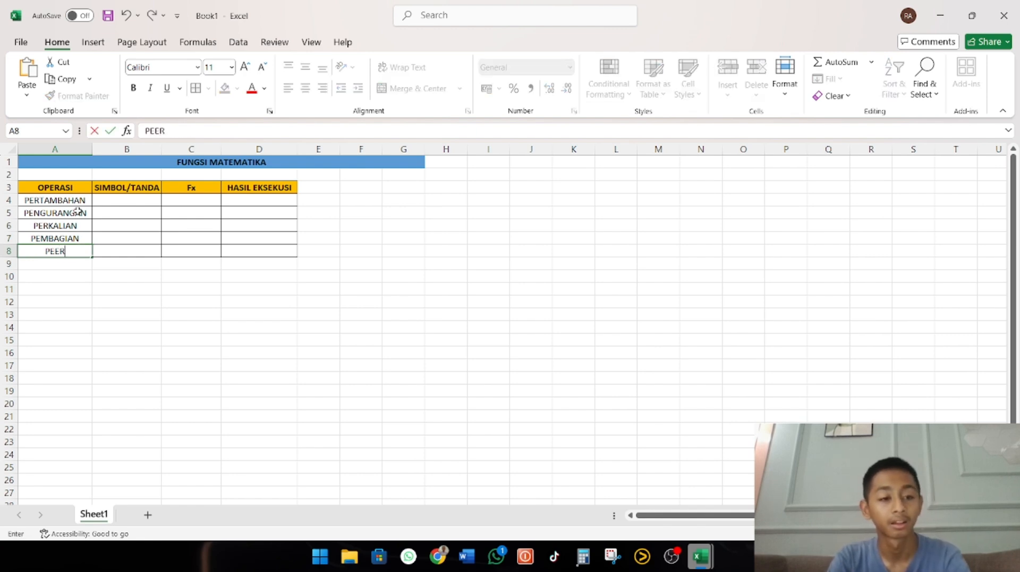
pyautogui.press('BackSpace')
pyautogui.write('PANGKATANM')
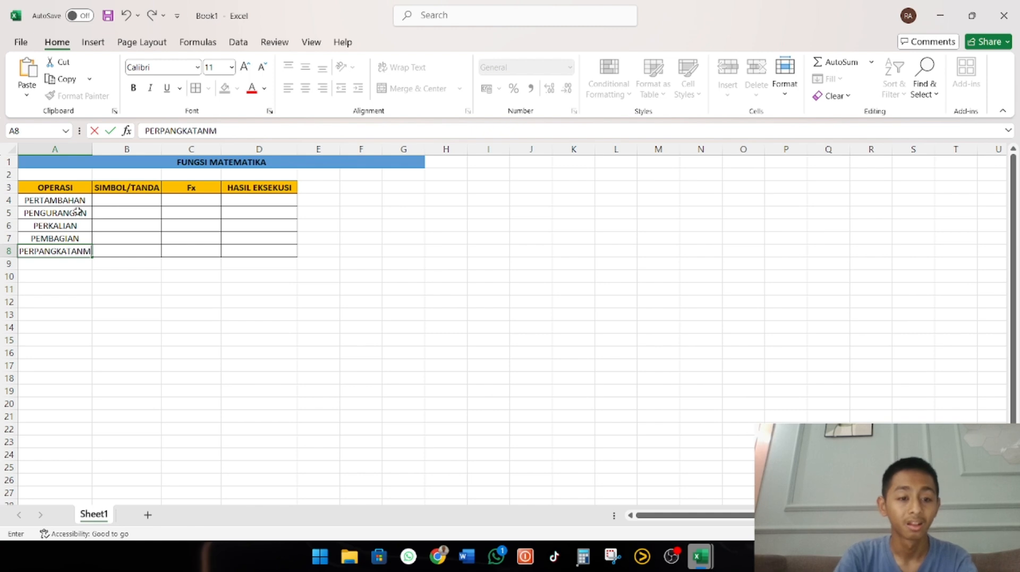
pyautogui.press('BackSpace')
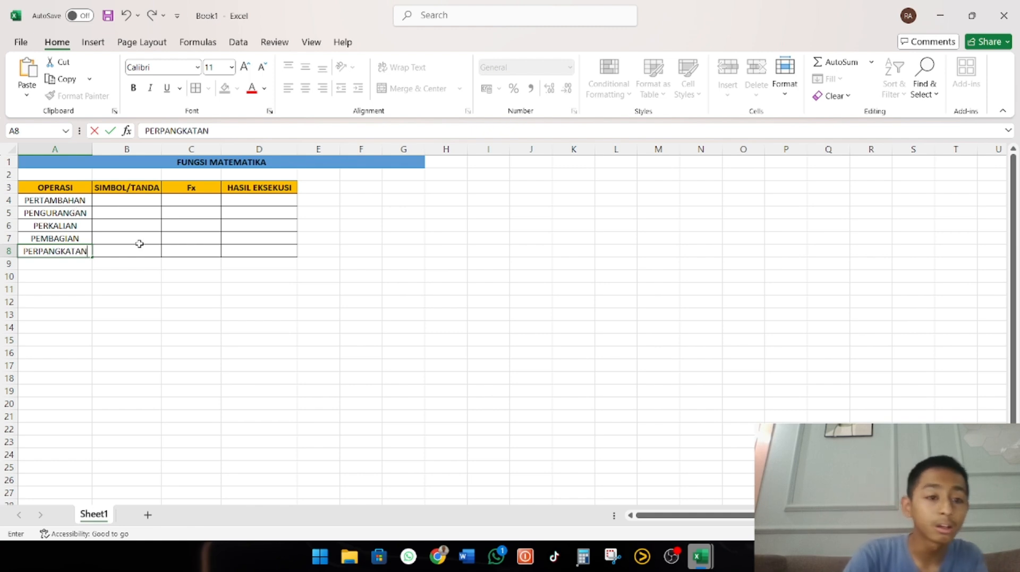
# Enter only the + sign in B4 as the symbol for PERTAMBAHAN, without any cell reference
pyautogui.click(121, 202)
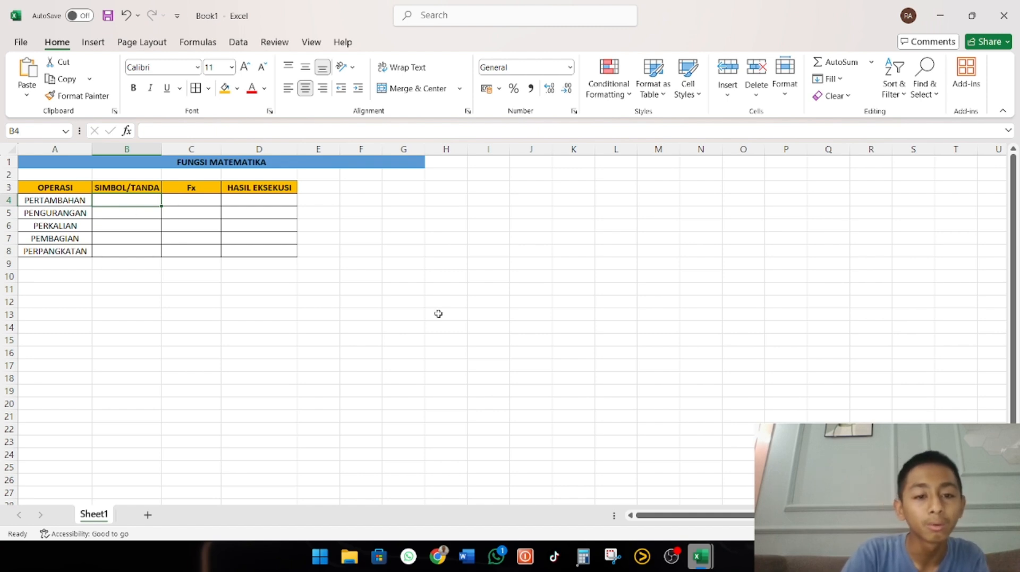
pyautogui.write('+')
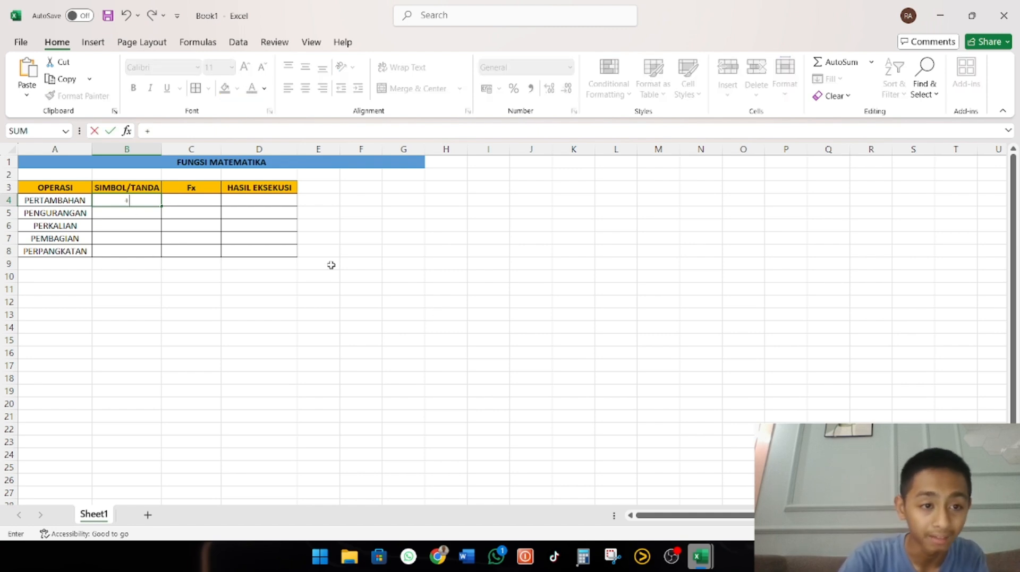
pyautogui.click(131, 214)
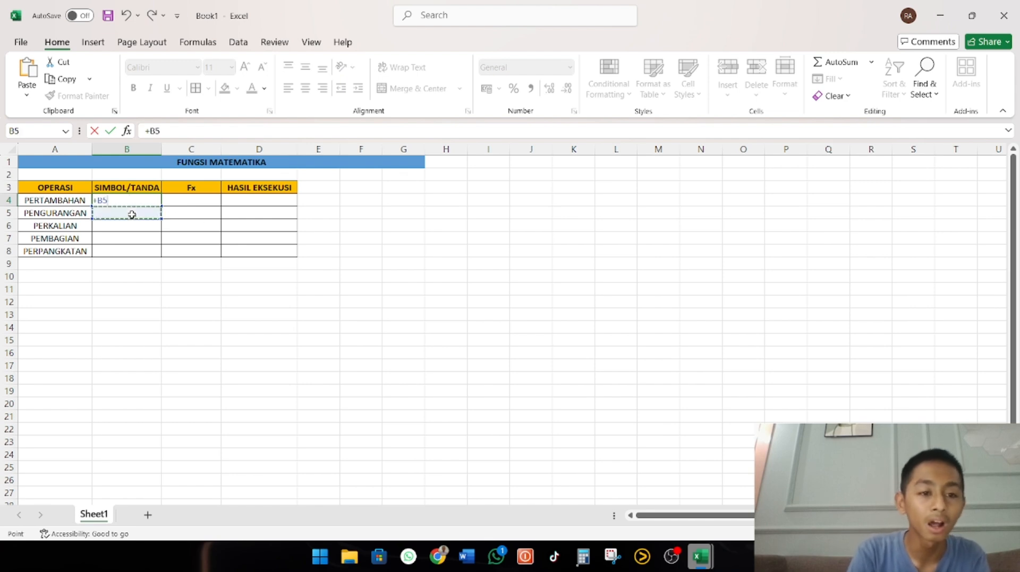
pyautogui.click(177, 129)
pyautogui.press('BackSpace')
pyautogui.press('BackSpace')
pyautogui.press('Return')
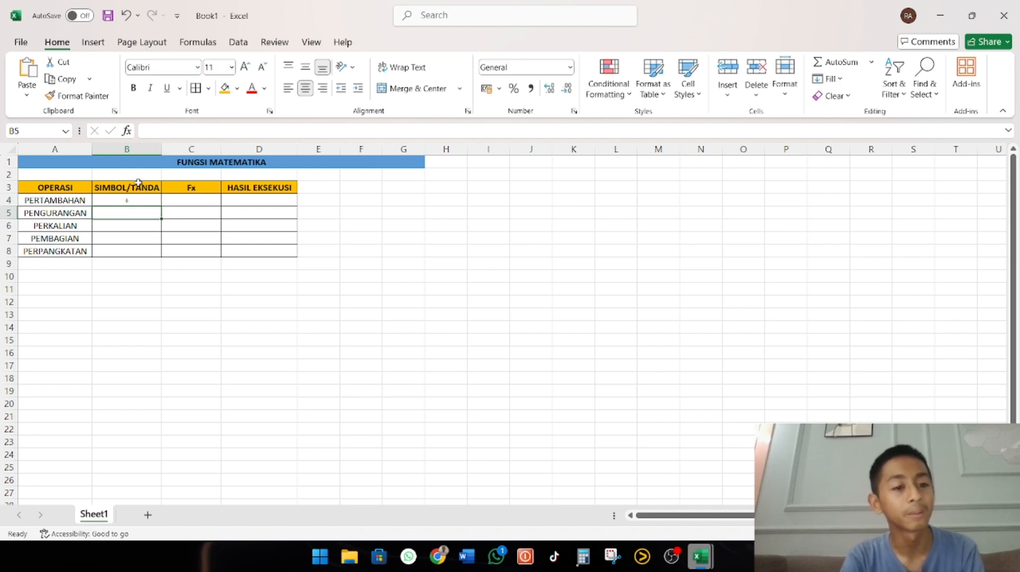
# Enter the - sign in B5 for PENGURANGAN and the * sign in B6 for PERKALIAN
pyautogui.write('-')
pyautogui.press('Down')
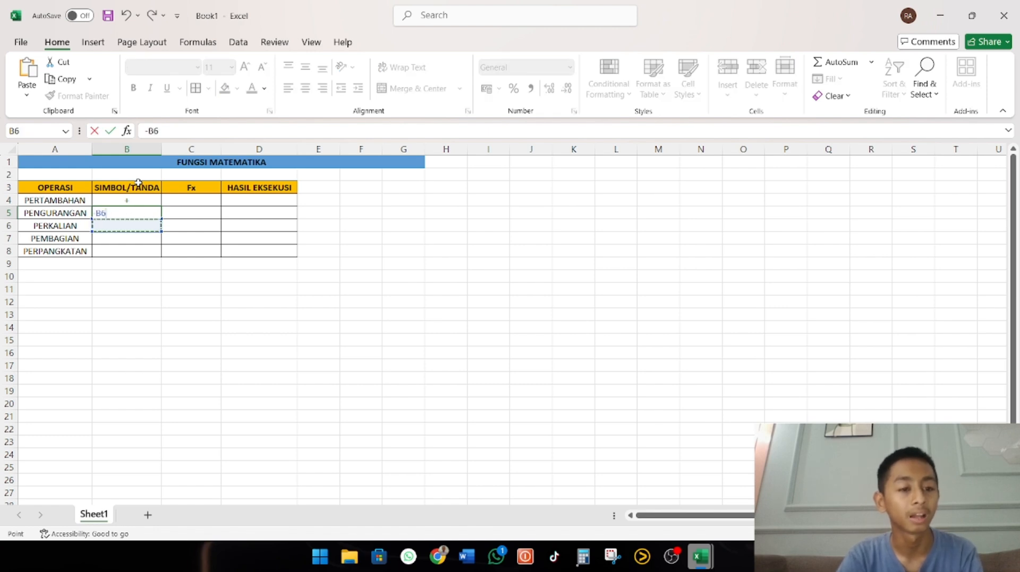
pyautogui.press('BackSpace')
pyautogui.press('BackSpace')
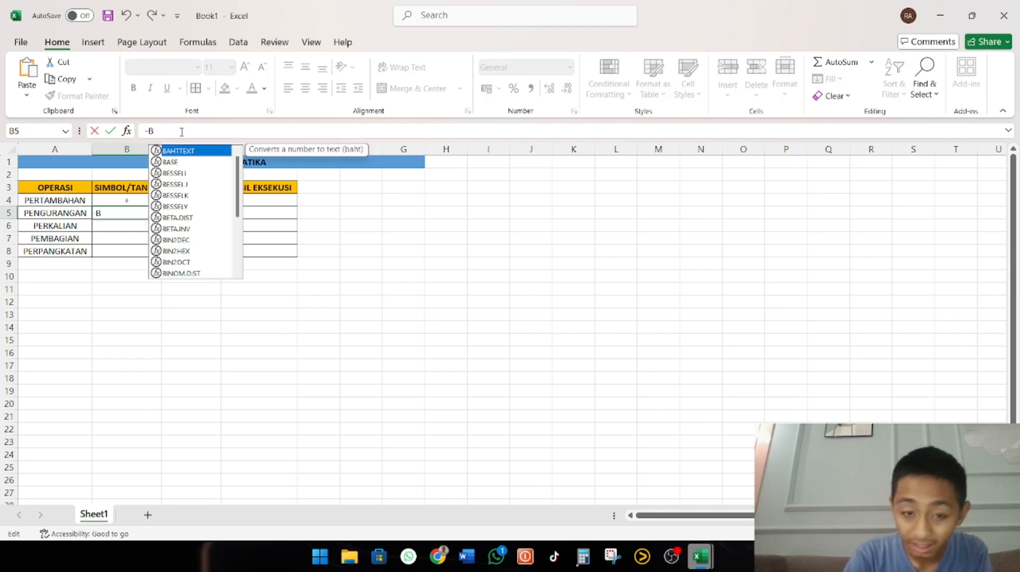
pyautogui.press('Return')
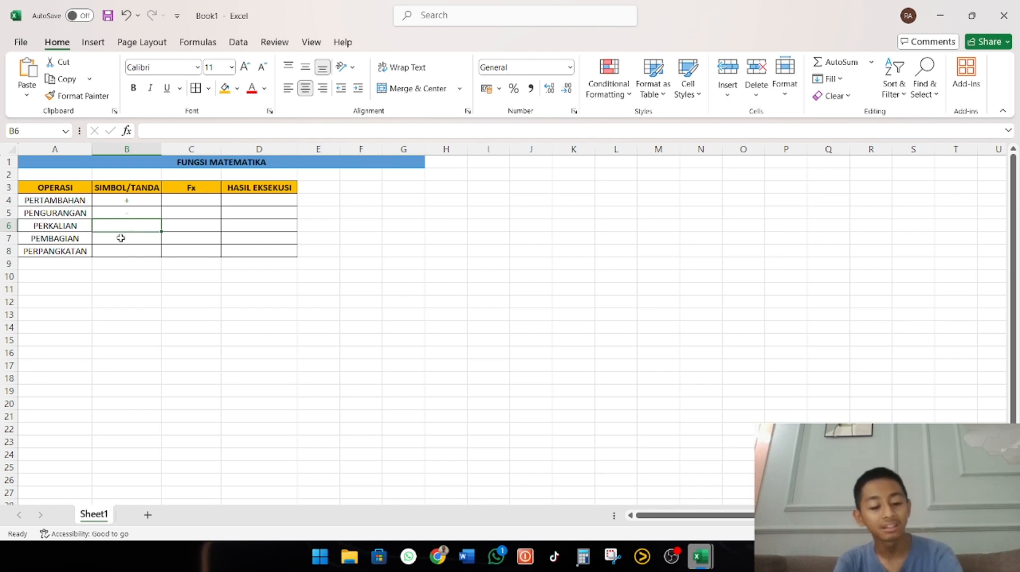
pyautogui.write('X')
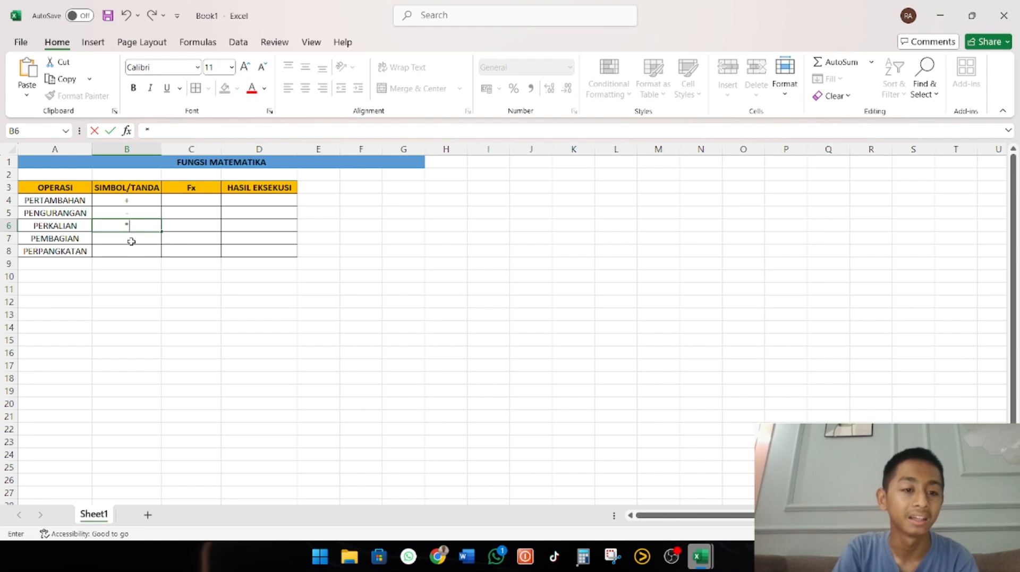
pyautogui.click(128, 238)
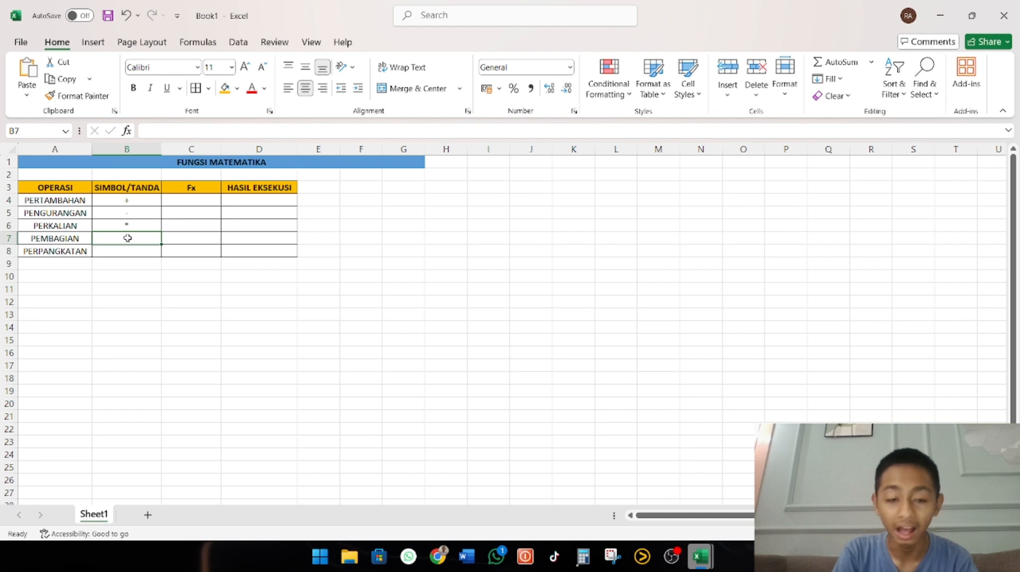
# Enter the / sign in B7 for PEMBAGIAN and the ^ sign in B8 for PERPANGKATAN
pyautogui.press('/')
pyautogui.click(134, 238)
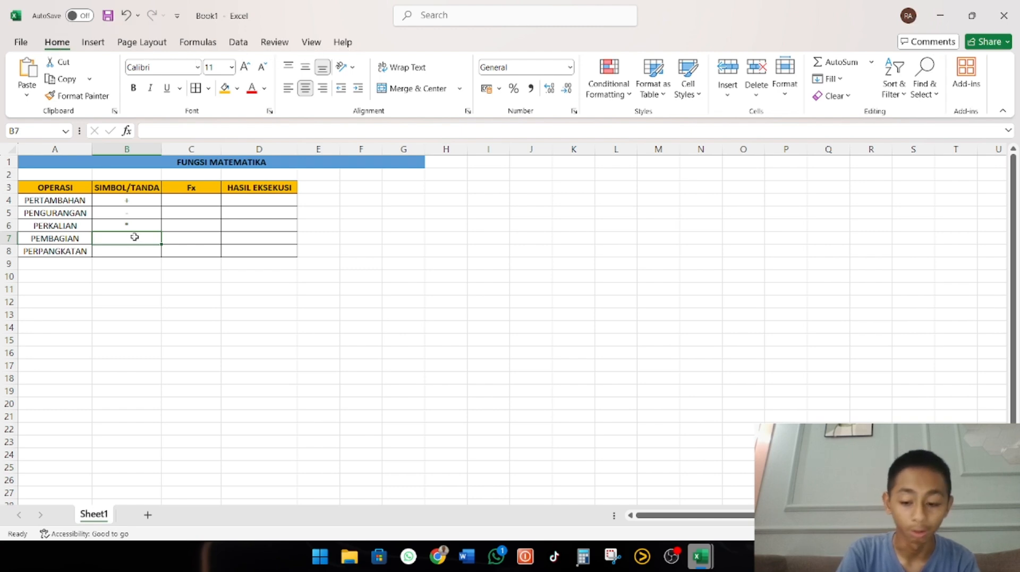
pyautogui.write('?/')
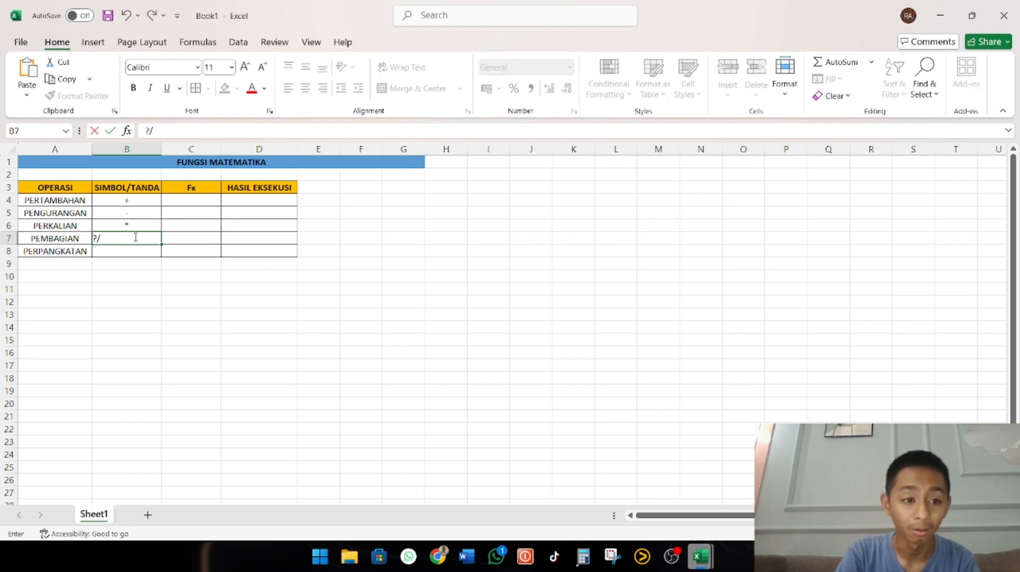
pyautogui.press('BackSpace')
pyautogui.press('BackSpace')
pyautogui.write('/')
pyautogui.press('Return')
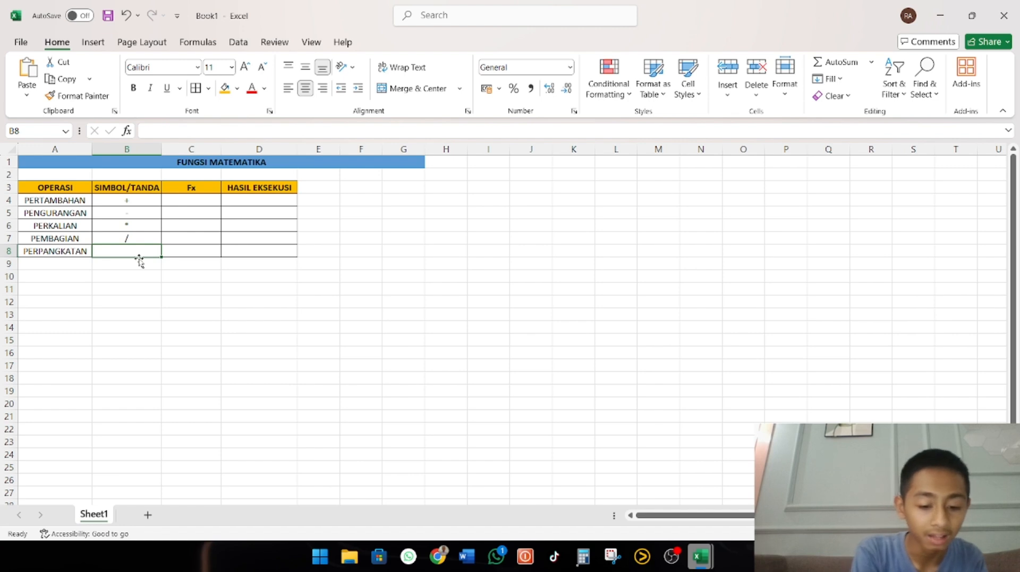
pyautogui.write('^')
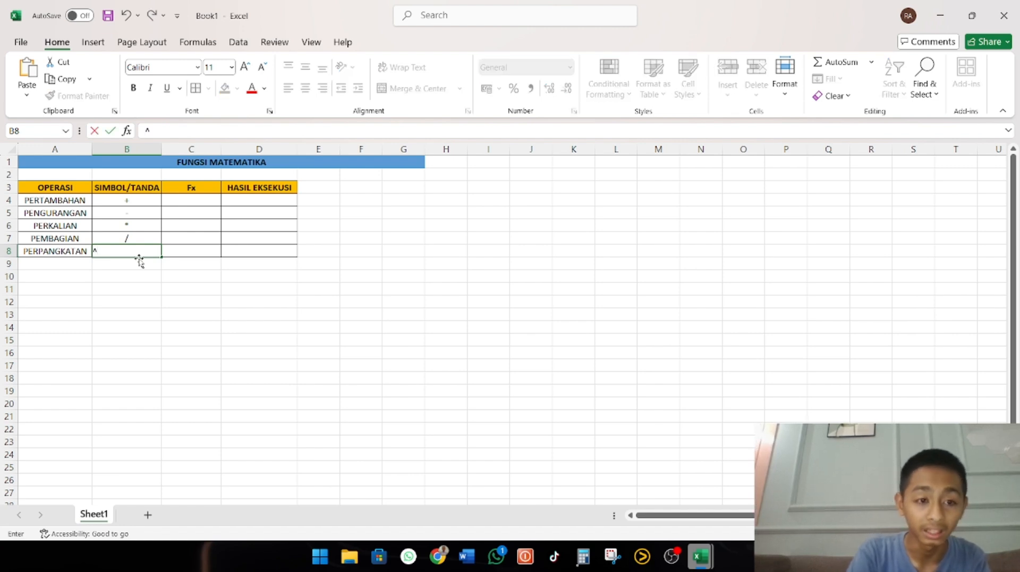
pyautogui.press('Return')
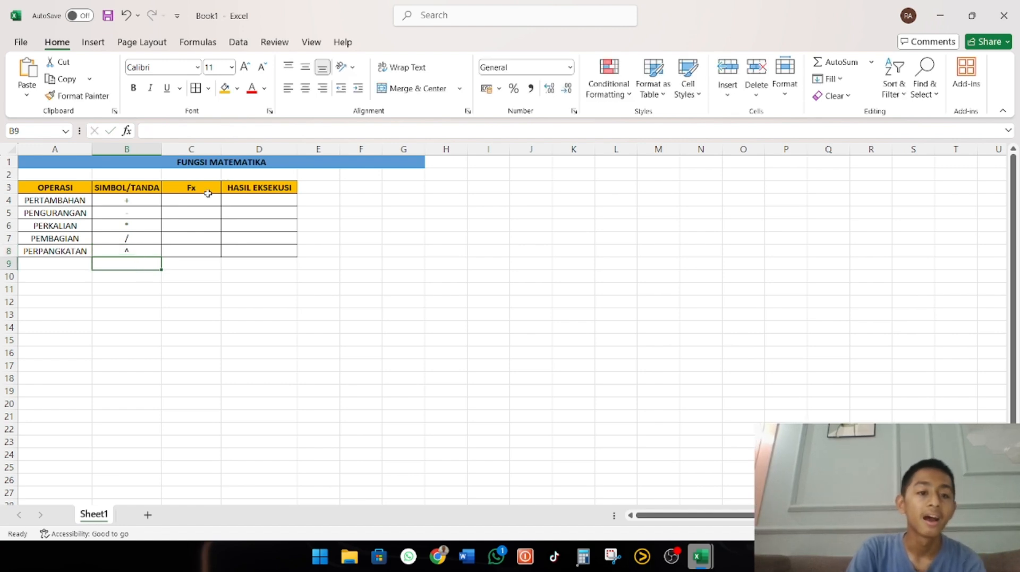
# Enter the addition formula =10+30 in C4 of the Fx column
pyautogui.click(191, 204)
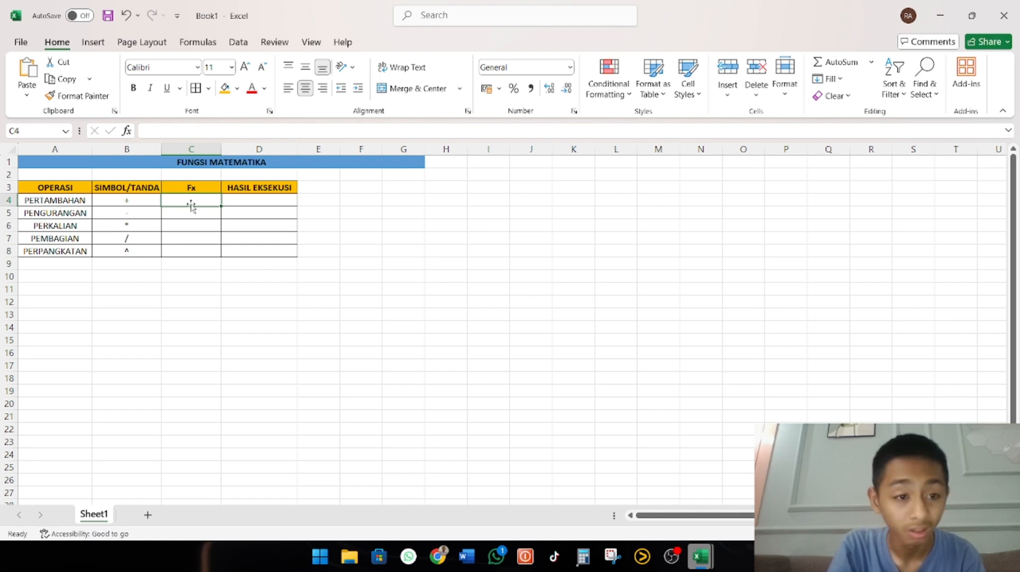
pyautogui.write("'")
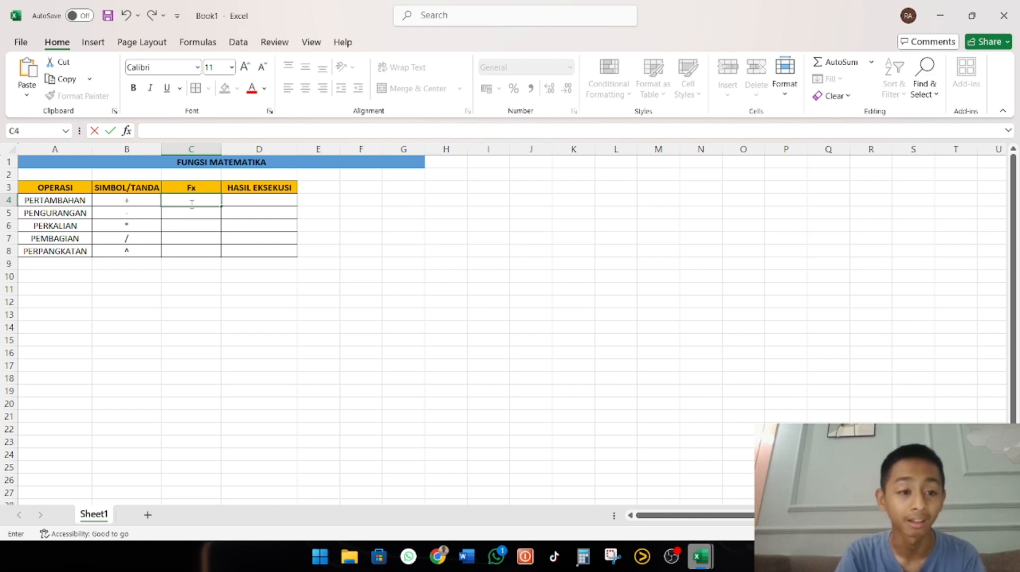
pyautogui.write('50')
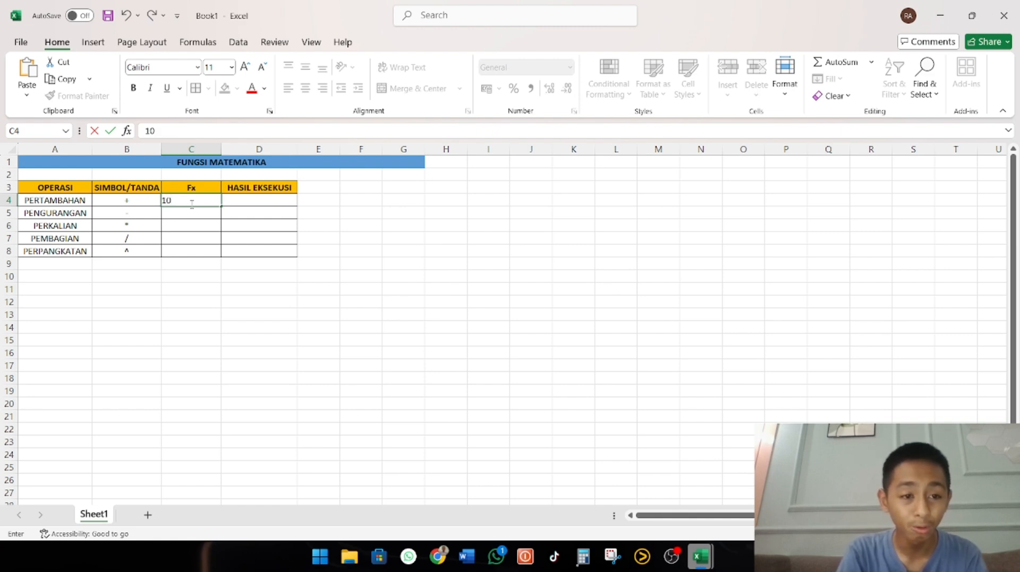
pyautogui.press('BackSpace')
pyautogui.press('BackSpace')
pyautogui.write('=10')
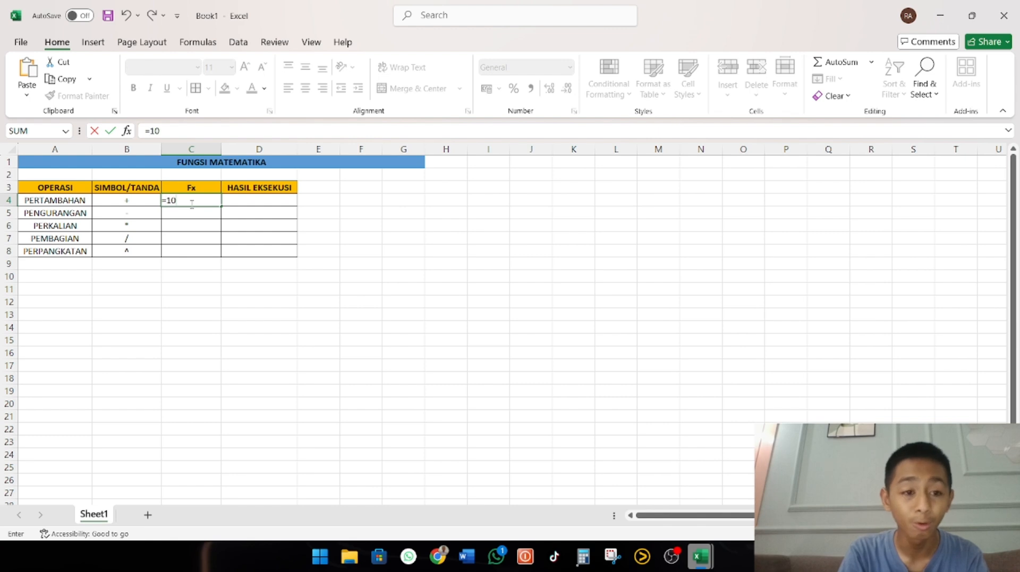
pyautogui.write('=')
pyautogui.press('BackSpace')
pyautogui.write('+')
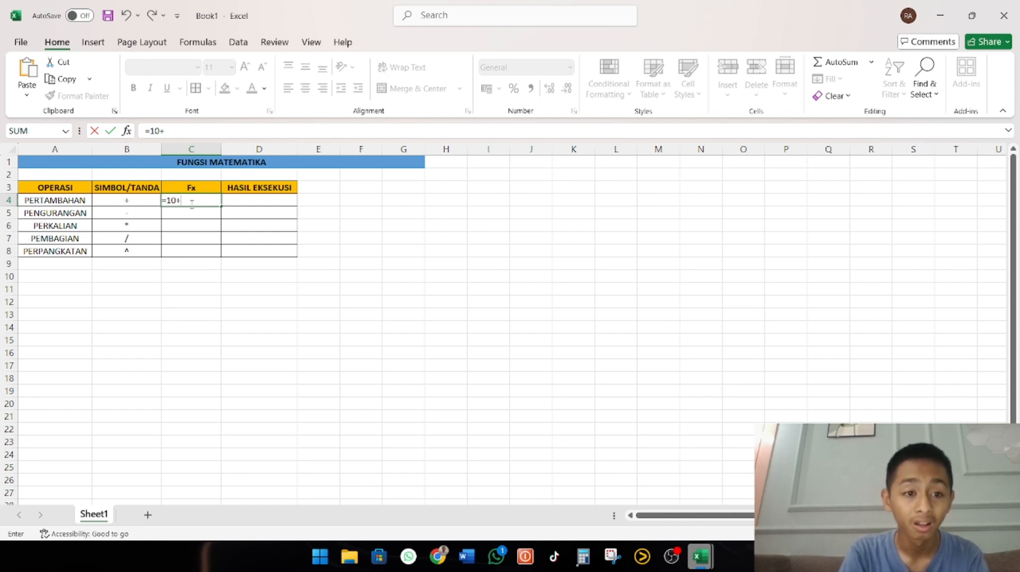
pyautogui.write('30')
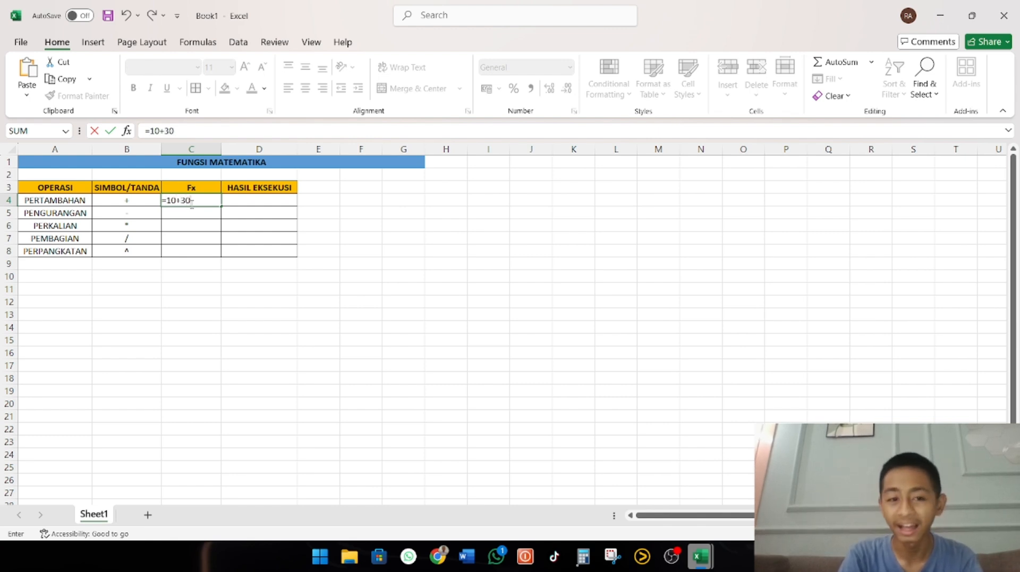
pyautogui.press('Return')
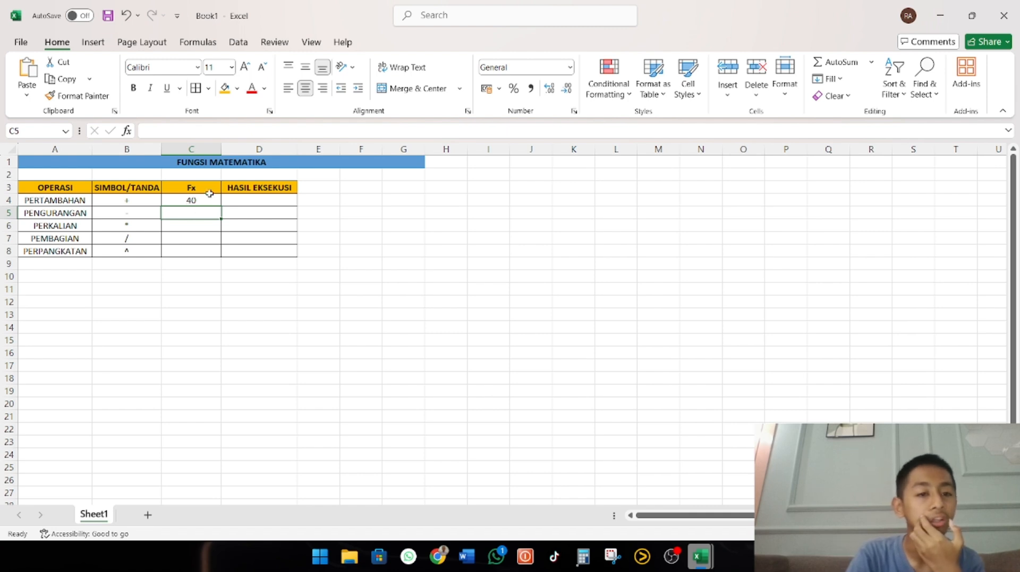
# Put an apostrophe before the formula in C4 so that the cell shows =10+30 as text
pyautogui.click(209, 195)
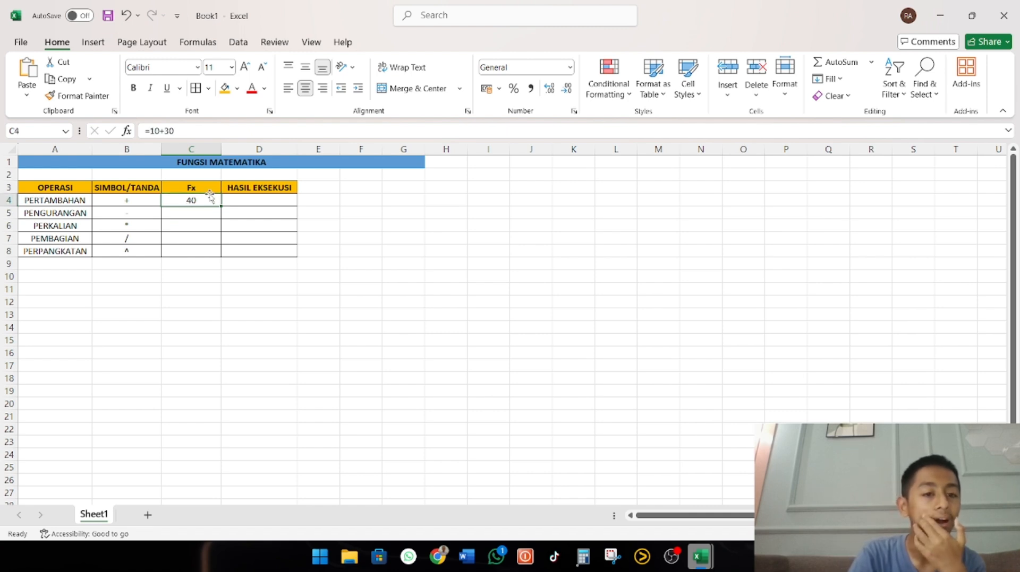
pyautogui.click(147, 131)
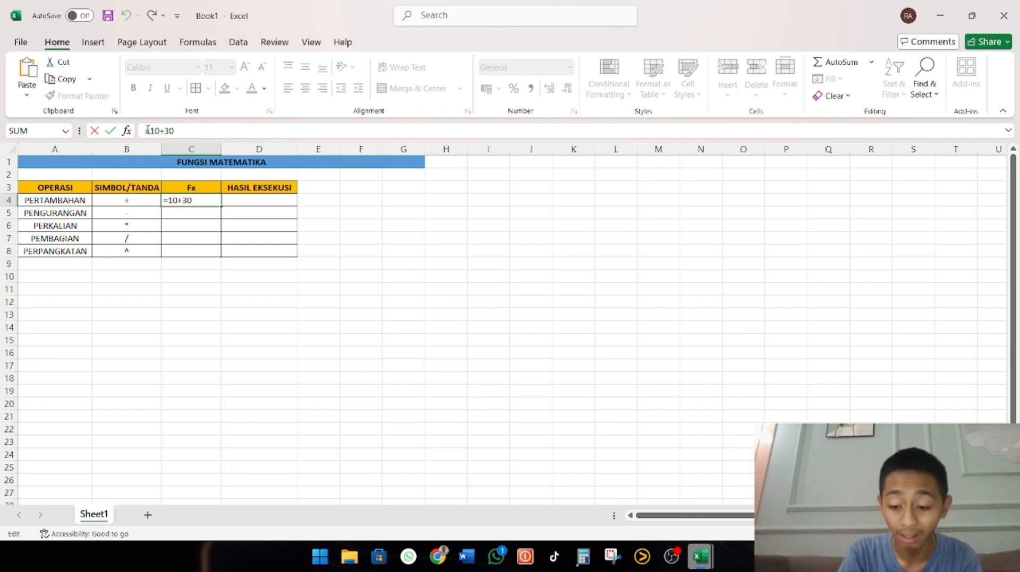
pyautogui.write("'")
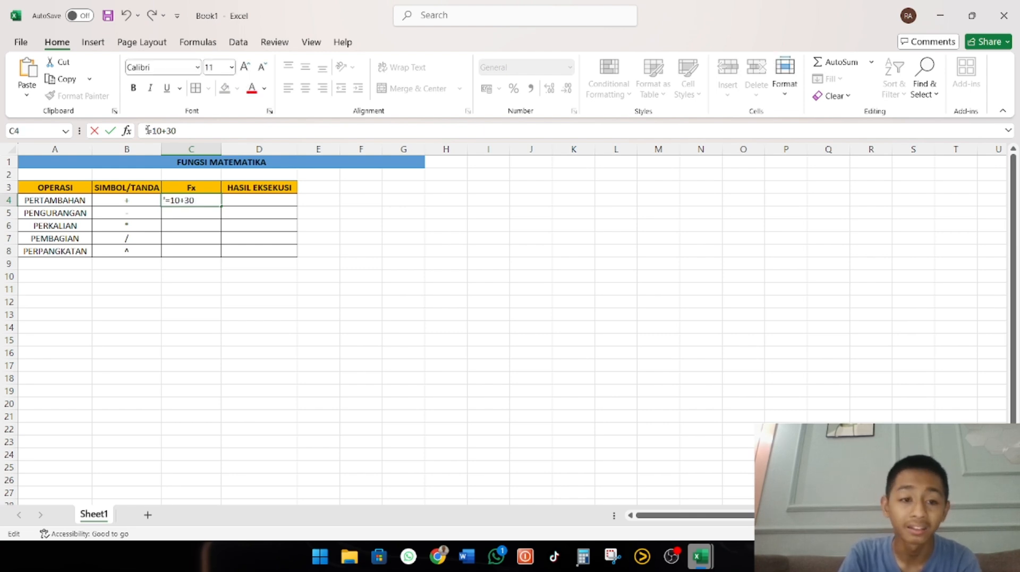
pyautogui.press('Return')
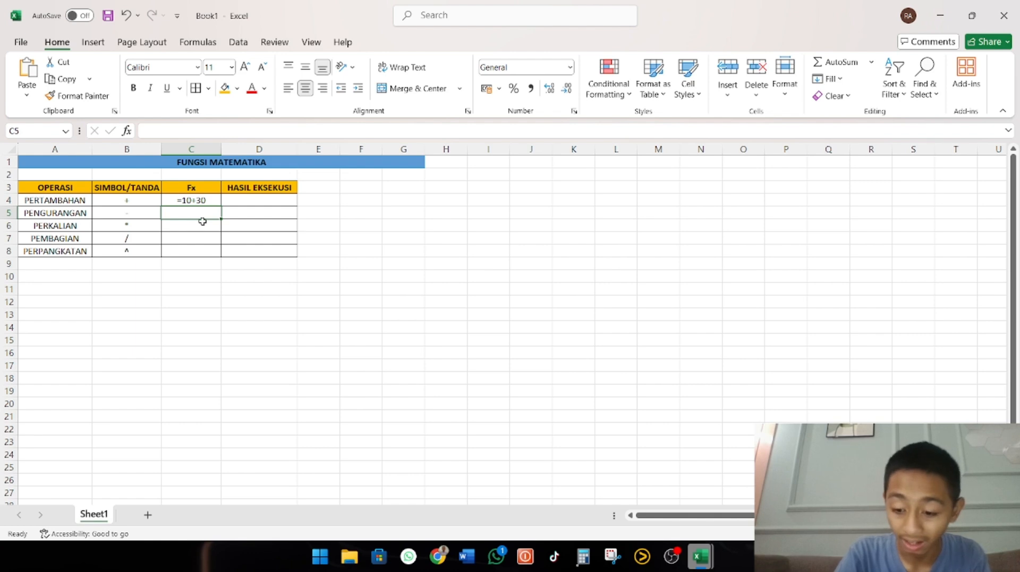
# Try to enter =10-30 as text in C5 and fill it down through C8
pyautogui.write("'=10-30")
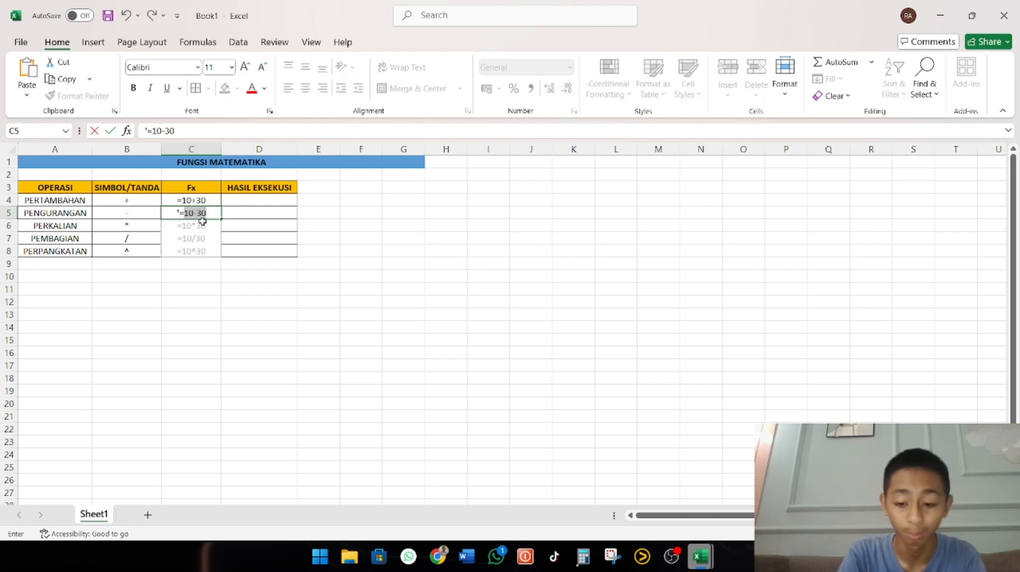
pyautogui.write('1')
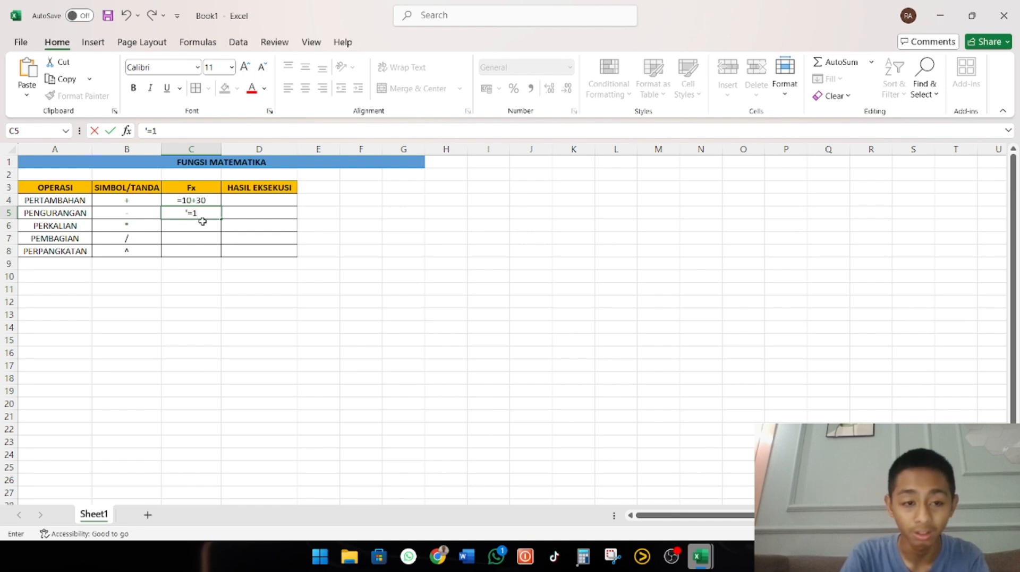
pyautogui.press('BackSpace')
pyautogui.press('BackSpace')
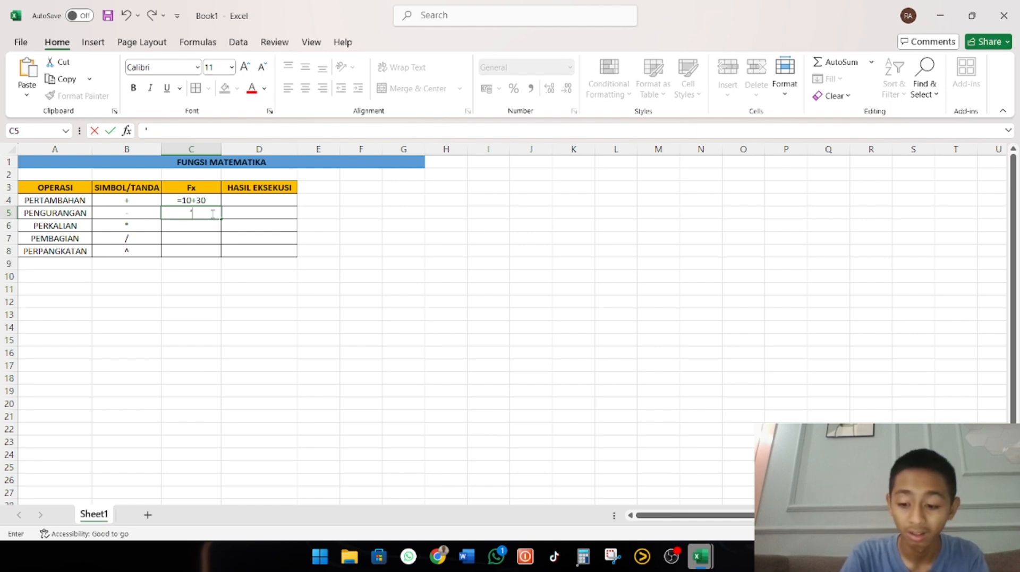
pyautogui.write('=')
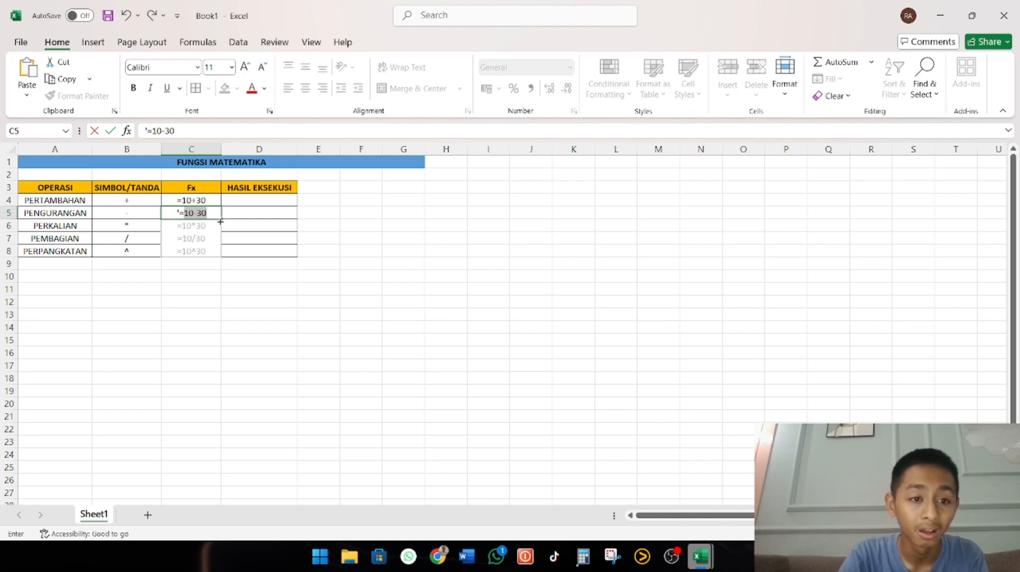
pyautogui.click(220, 219)
pyautogui.moveTo(220, 218); pyautogui.dragTo(226, 262)
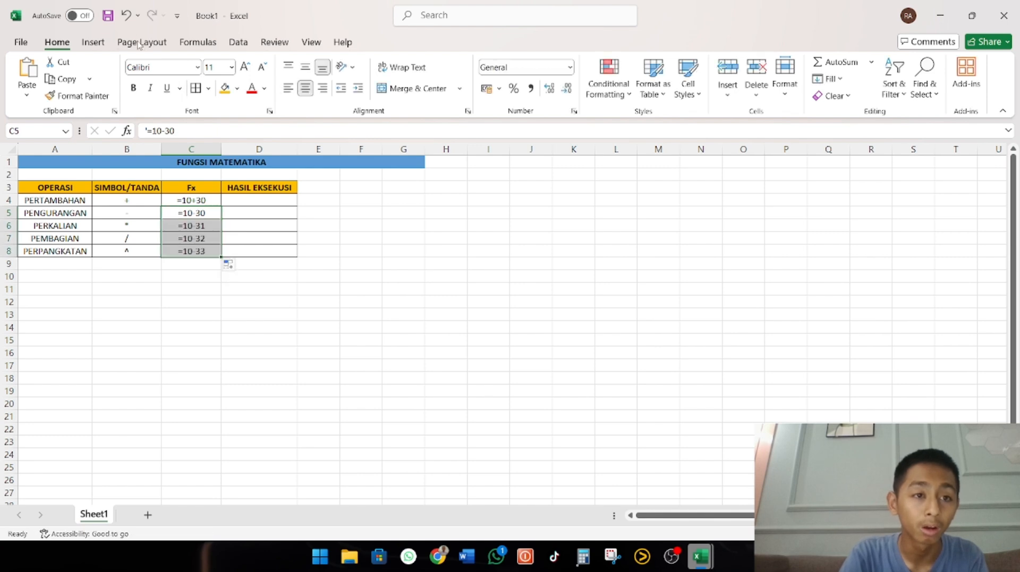
pyautogui.click(127, 15)
pyautogui.click(126, 16)
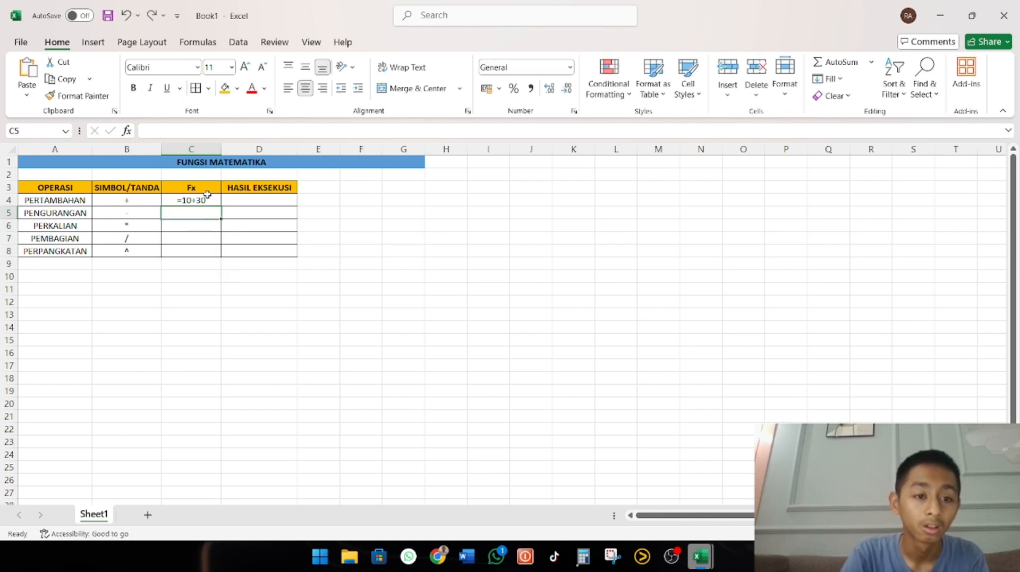
# Enter the subtraction formula =10-30 in C5 as text by putting an apostrophe before it
pyautogui.write("'")
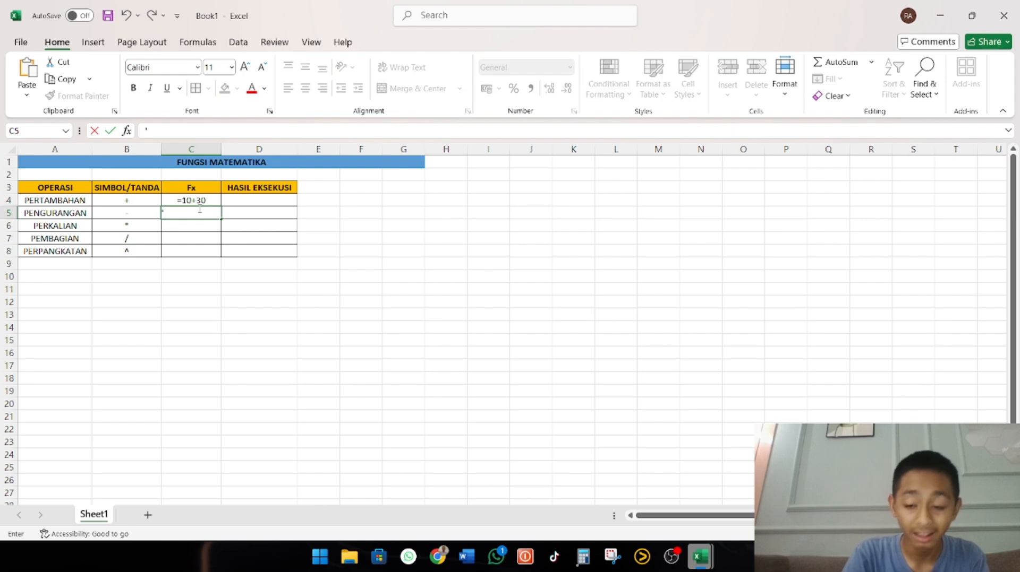
pyautogui.write('=10')
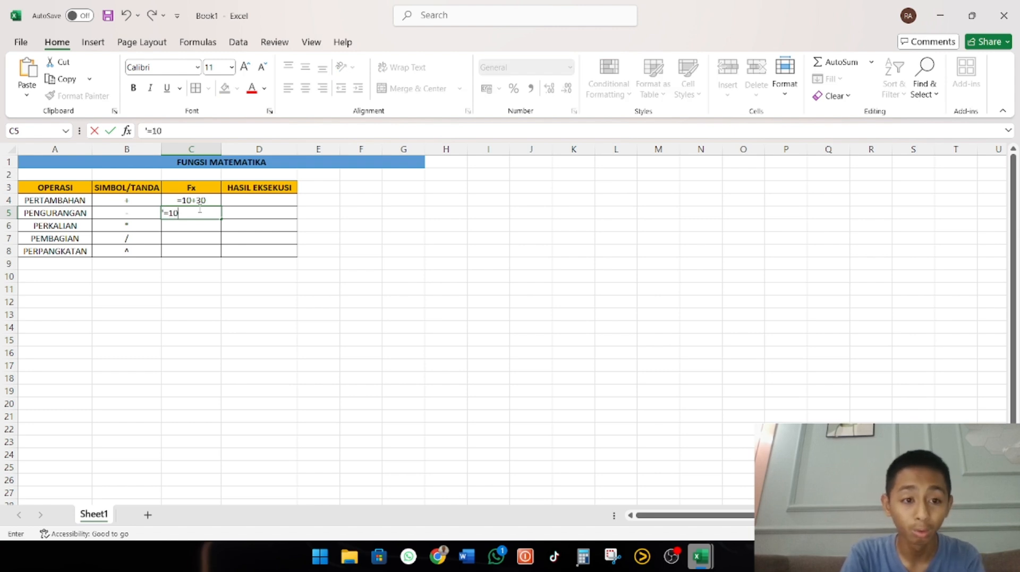
pyautogui.write('-')
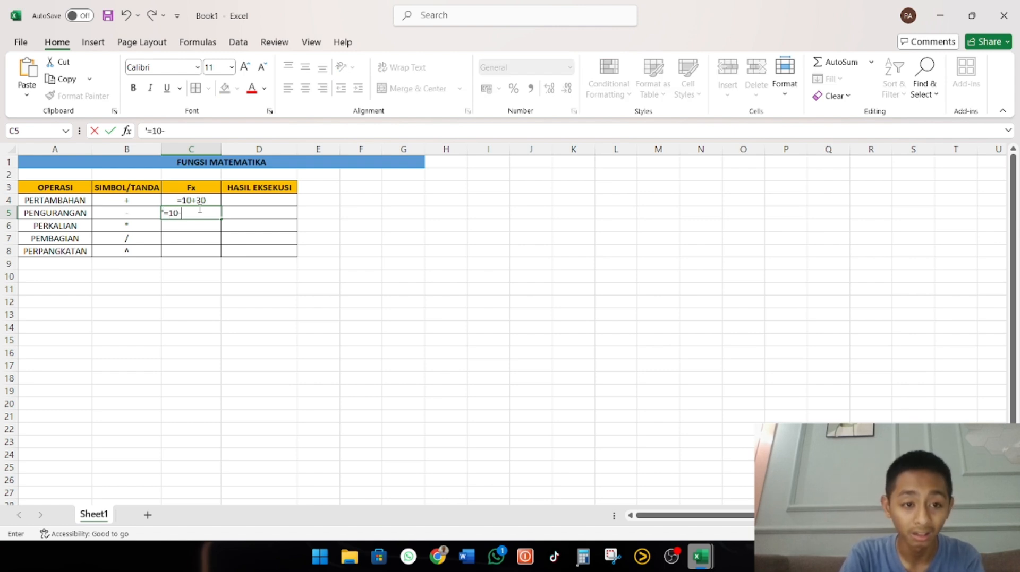
pyautogui.write('30')
pyautogui.press('Return')
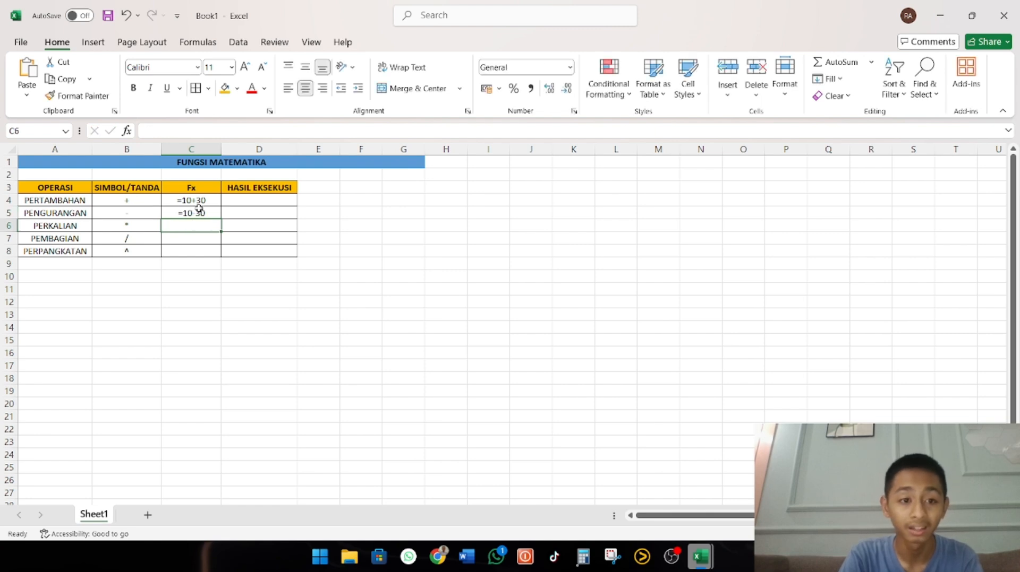
# Enter the multiplication formula =10*30 in C6 and put an apostrophe before it so that it shows as text
pyautogui.write('=1')
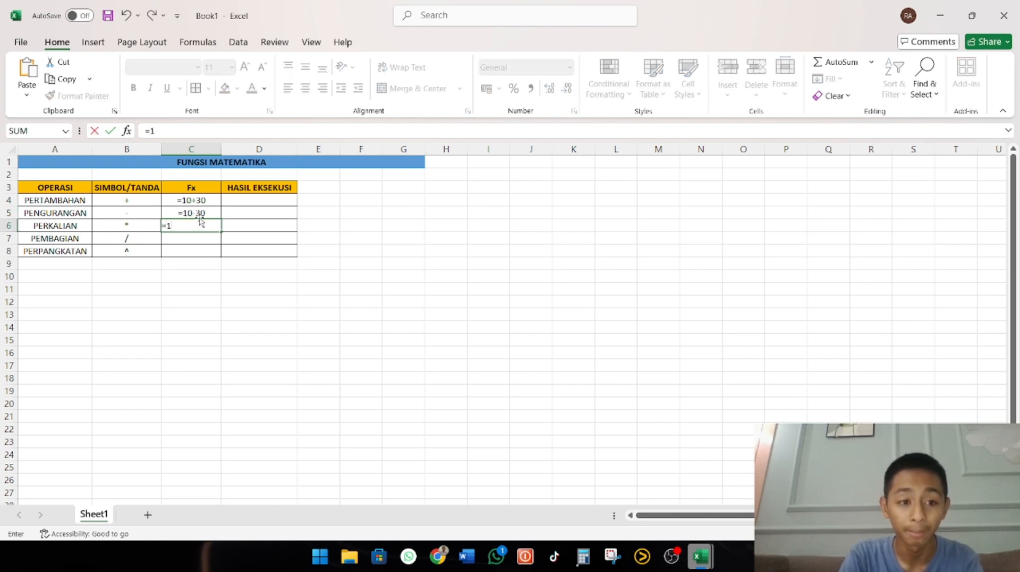
pyautogui.write('0^')
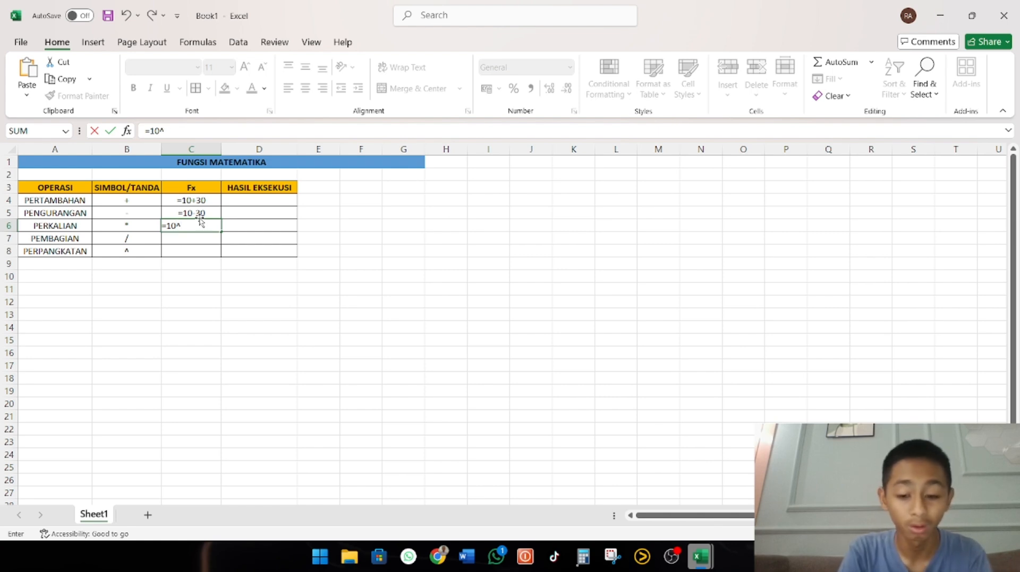
pyautogui.write('3')
pyautogui.press('BackSpace')
pyautogui.press('BackSpace')
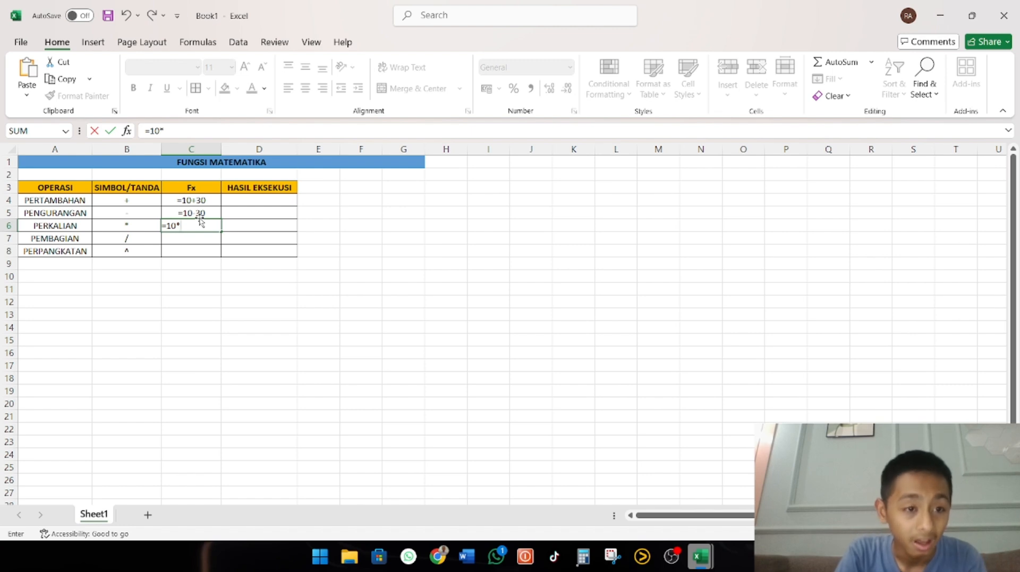
pyautogui.write('*30')
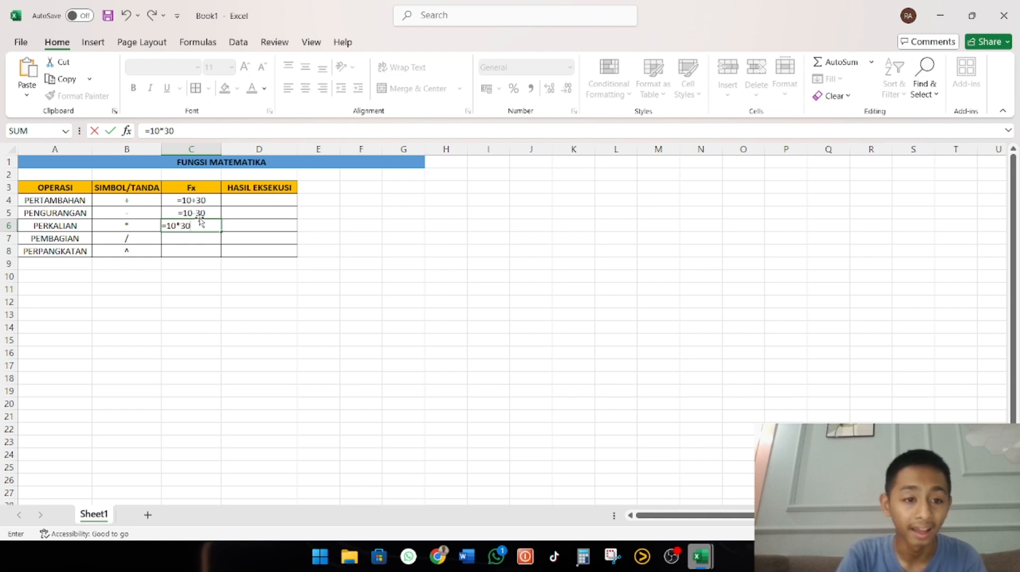
pyautogui.press('Return')
pyautogui.click(200, 225)
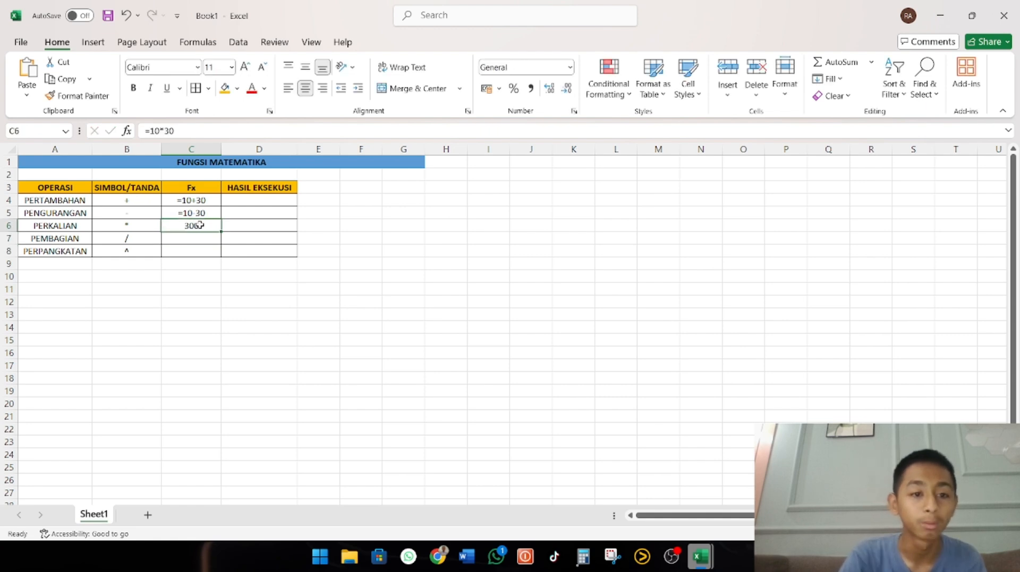
pyautogui.click(146, 131)
pyautogui.write("'")
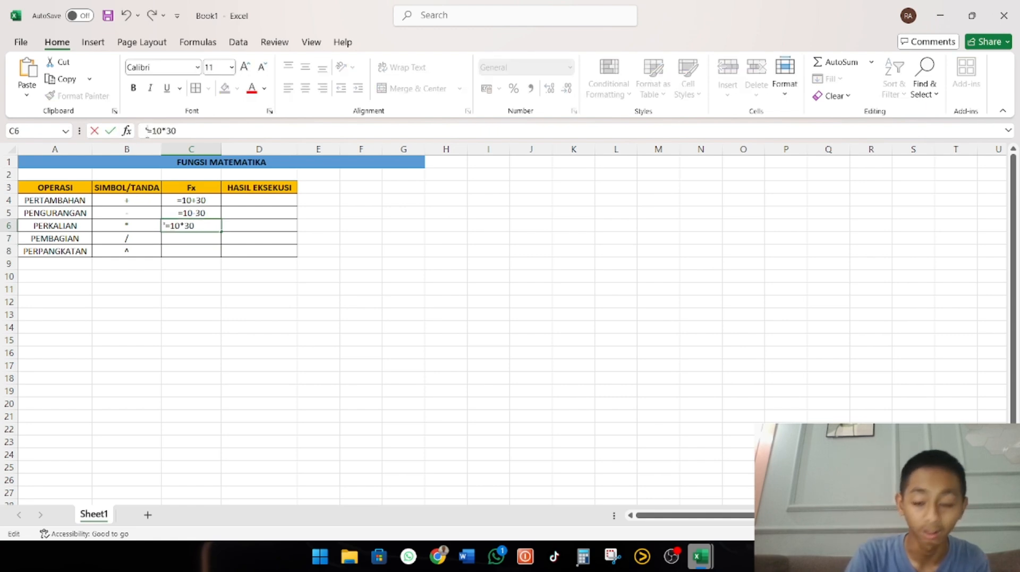
pyautogui.press('Return')
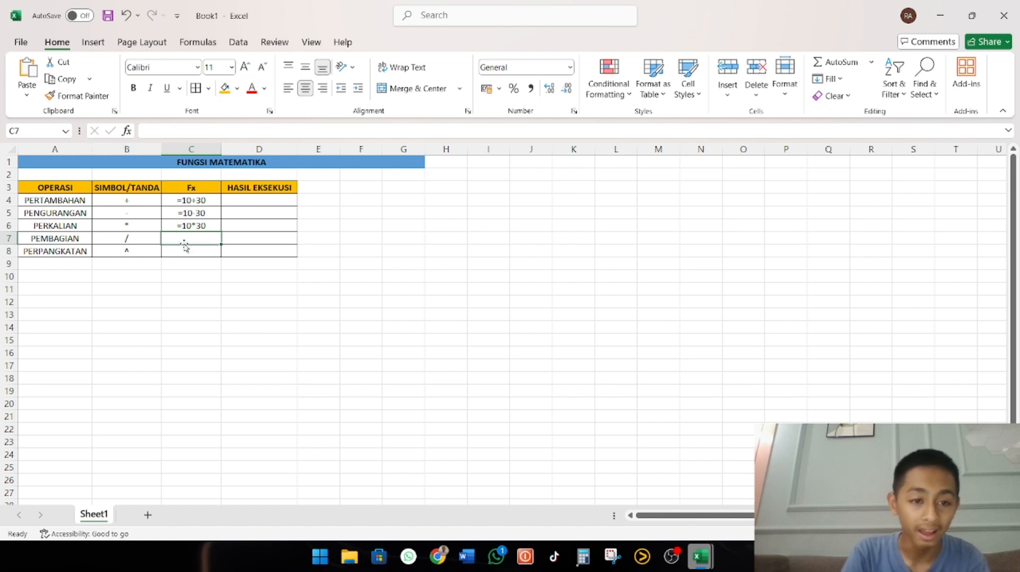
# Enter the division formula =10/30 in C7 and put an apostrophe before it so that it shows as text
pyautogui.write('=')
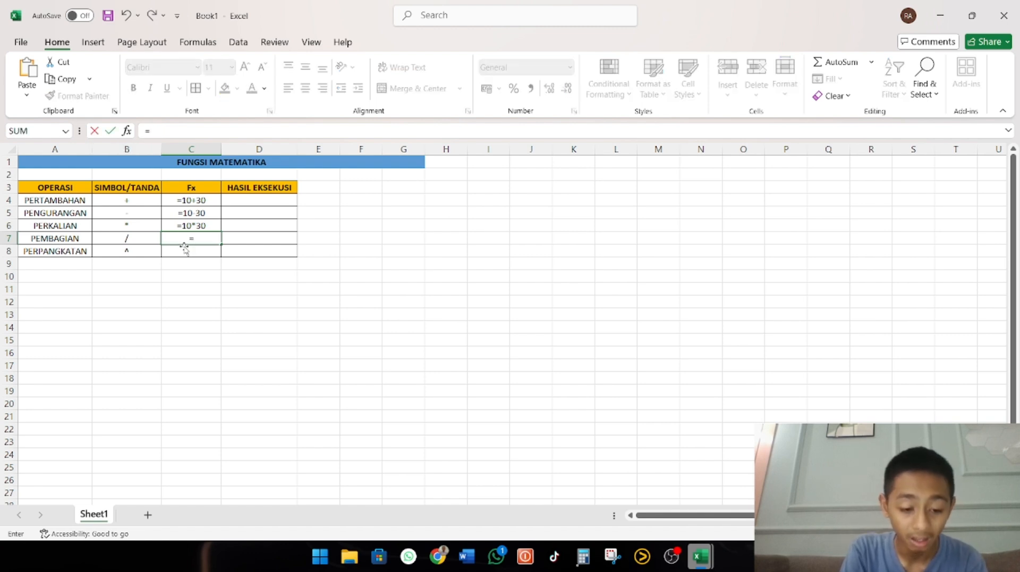
pyautogui.write('10/')
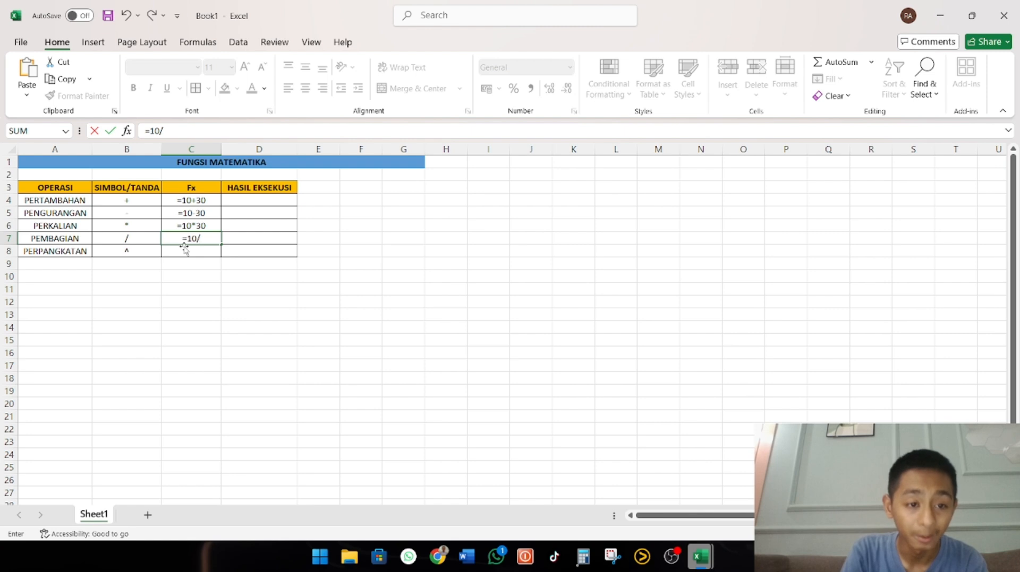
pyautogui.write('30')
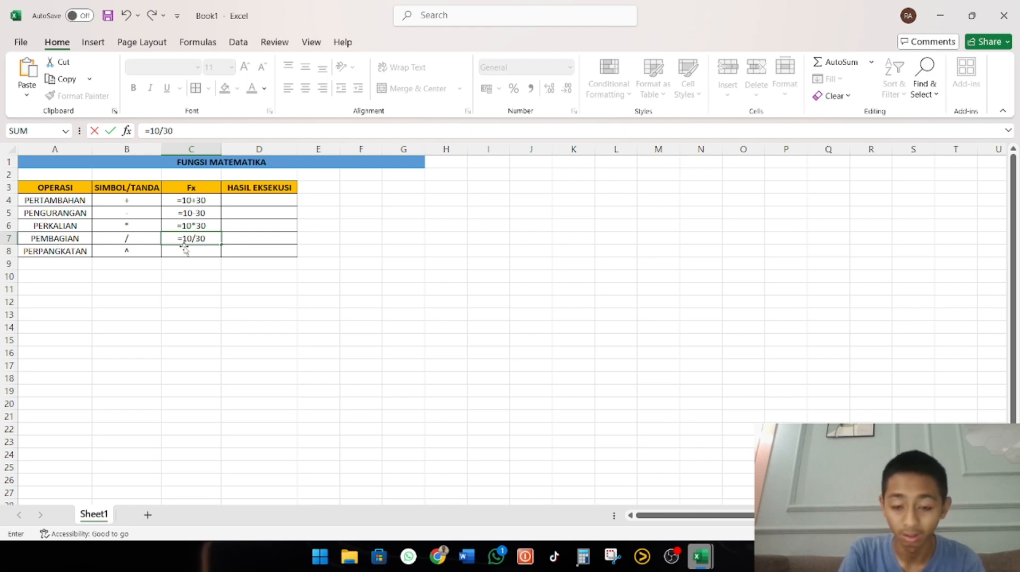
pyautogui.press('Return')
pyautogui.click(197, 234)
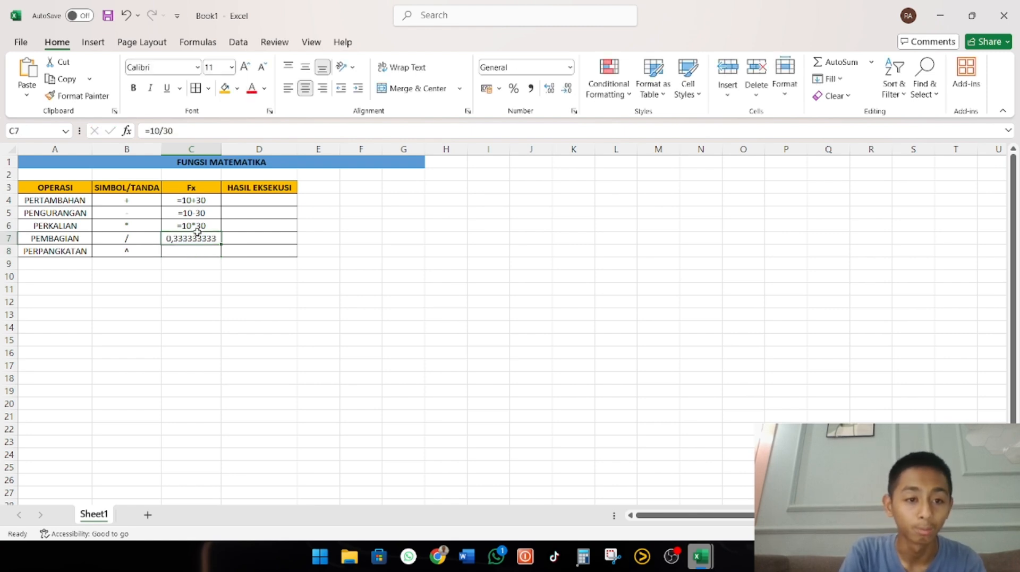
pyautogui.click(146, 131)
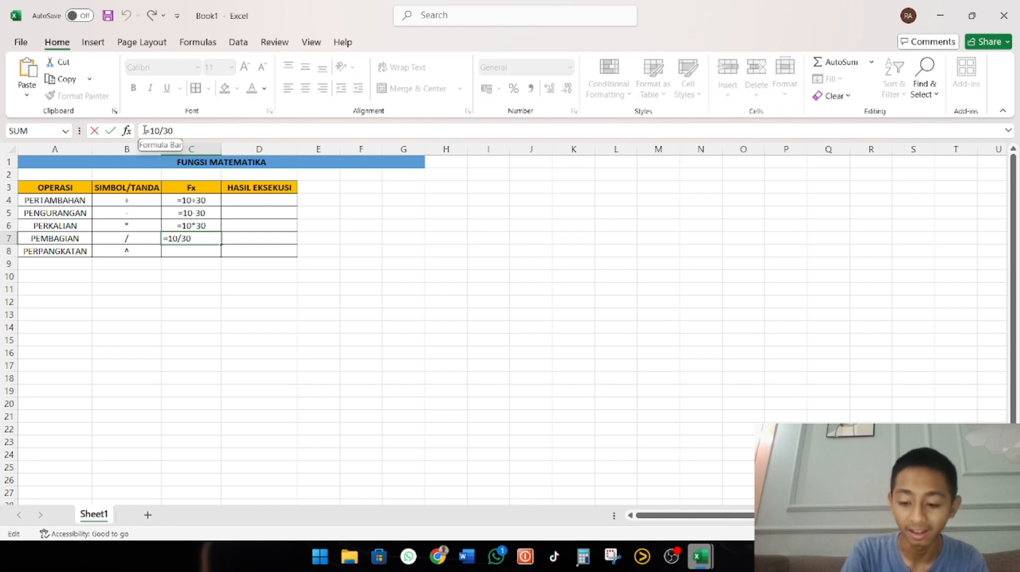
pyautogui.write("'")
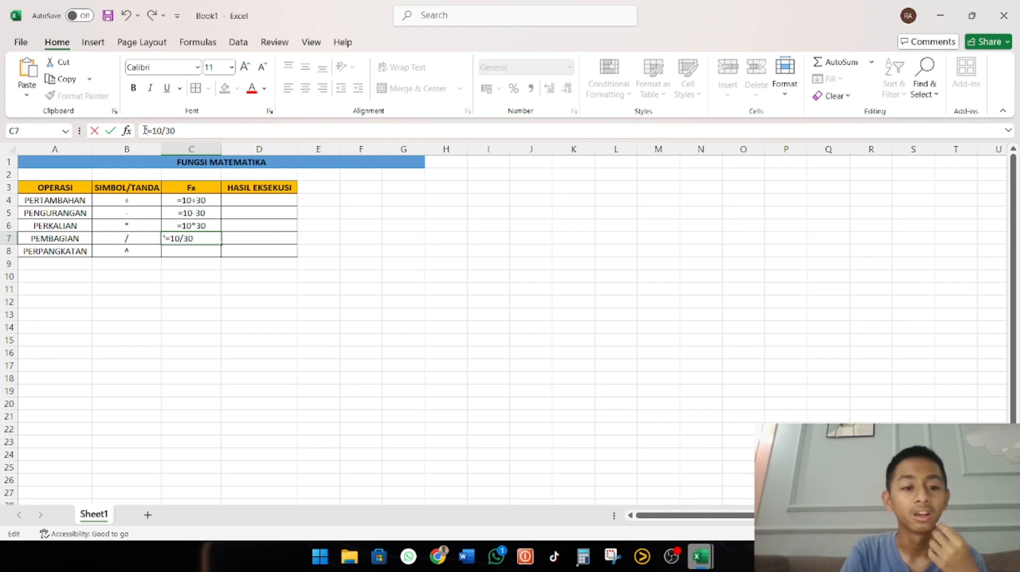
pyautogui.press('Return')
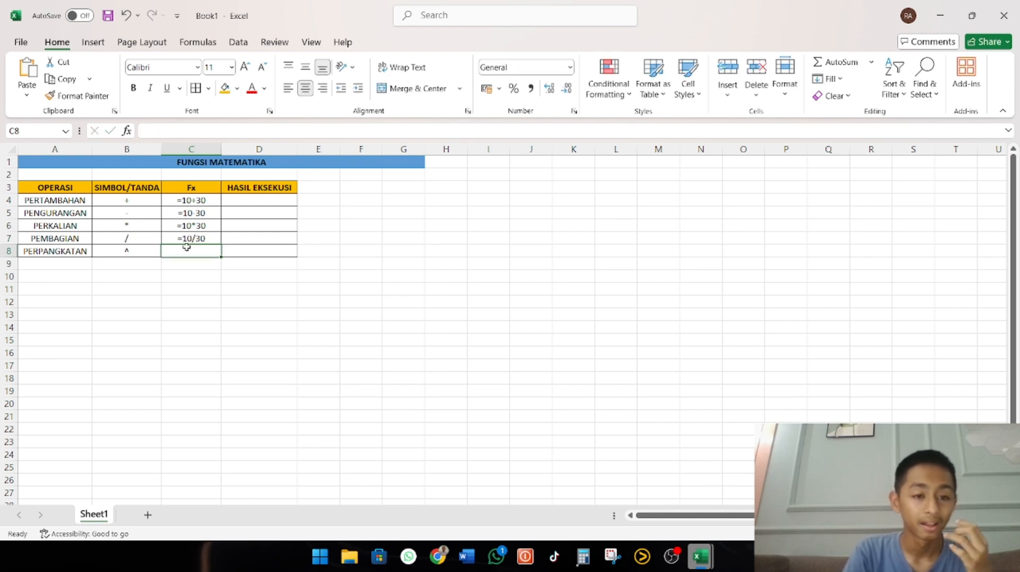
# Enter the power formula =10^30 in C8 as text, with an apostrophe before it
pyautogui.write('=')
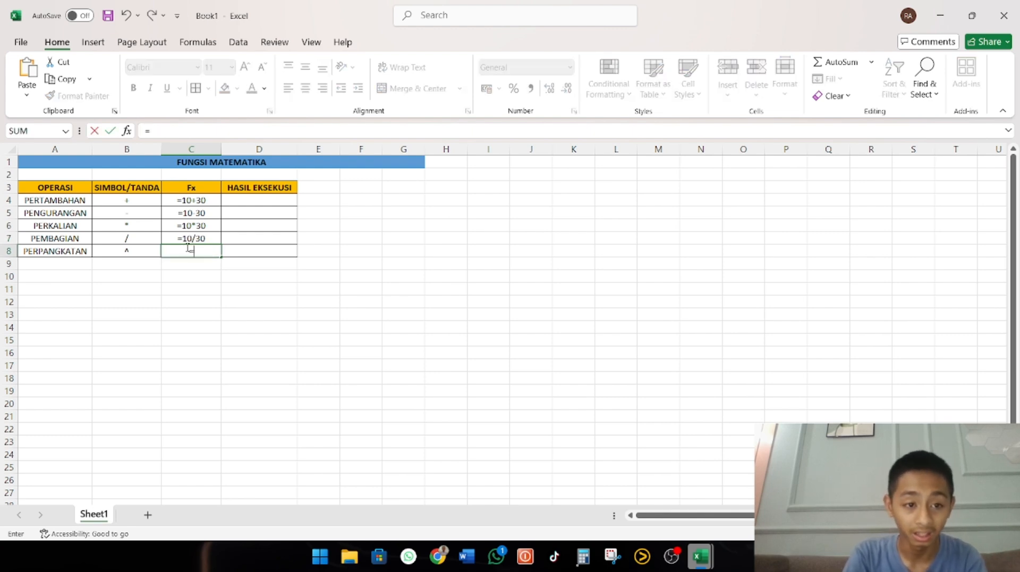
pyautogui.press('BackSpace')
pyautogui.write("'")
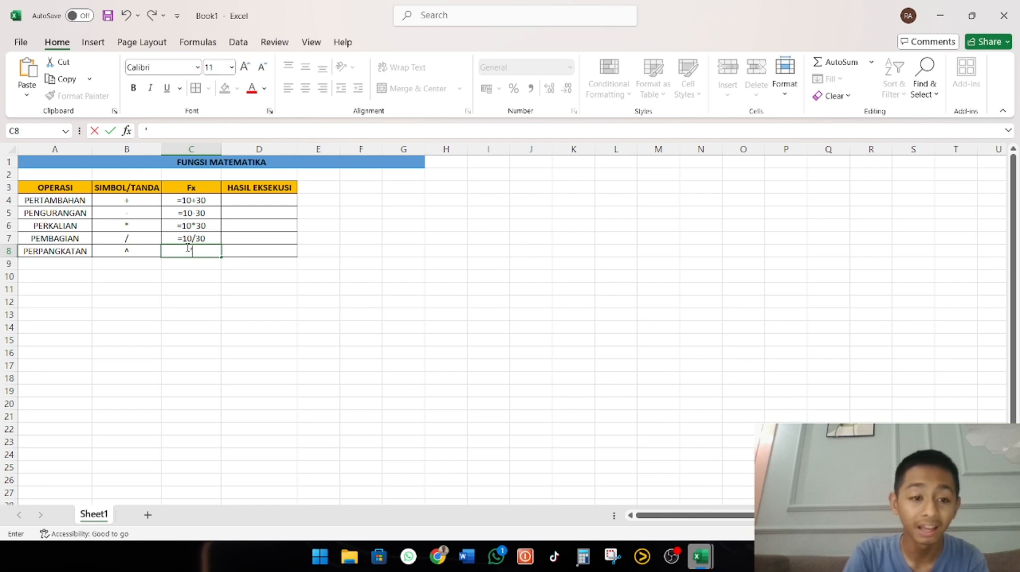
pyautogui.write('=10')
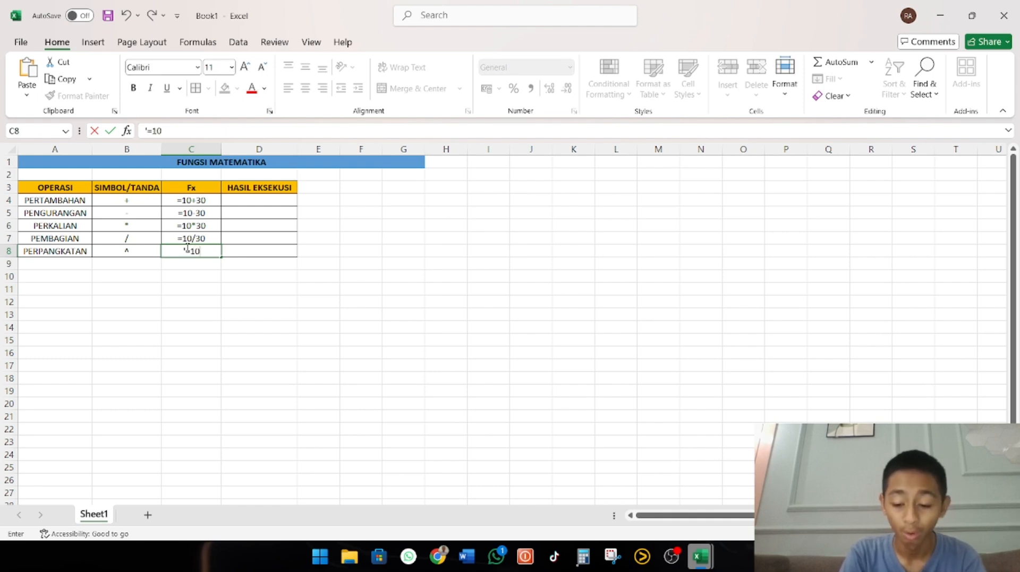
pyautogui.write('^')
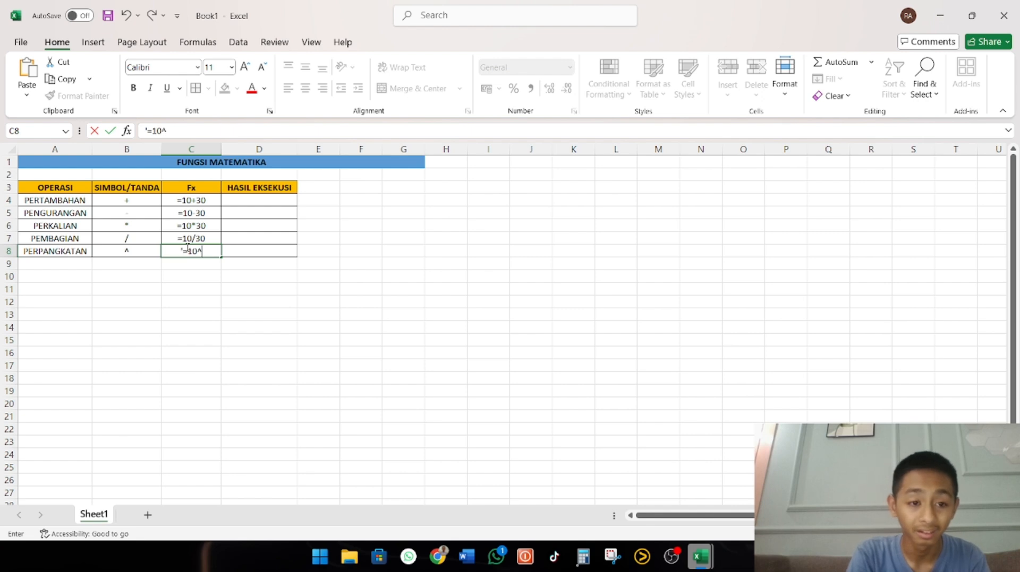
pyautogui.write('30')
pyautogui.press('Return')
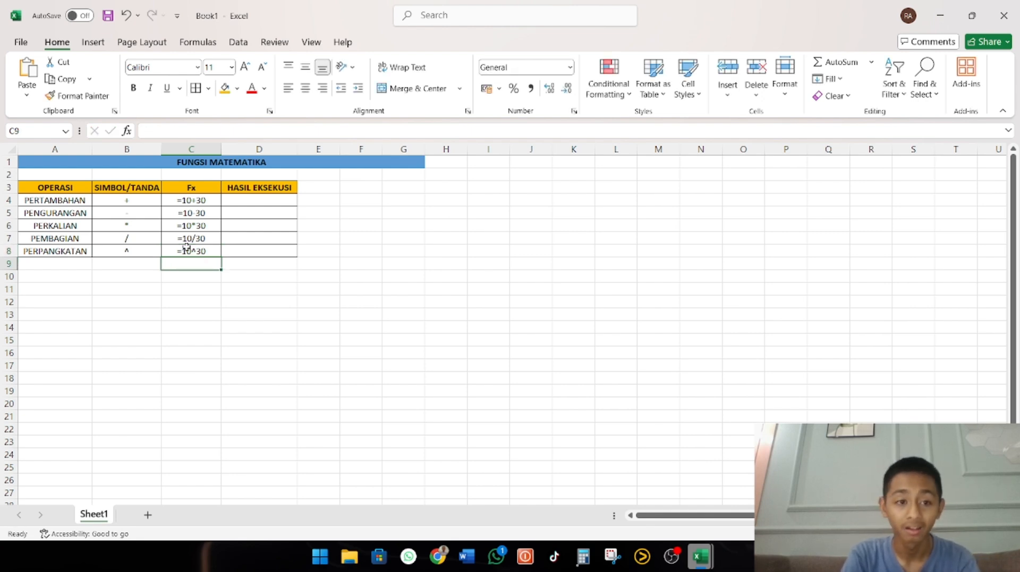
# Enter the addition formula =10+30 in D4 so that it calculates the PERTAMBAHAN result
pyautogui.click(206, 200)
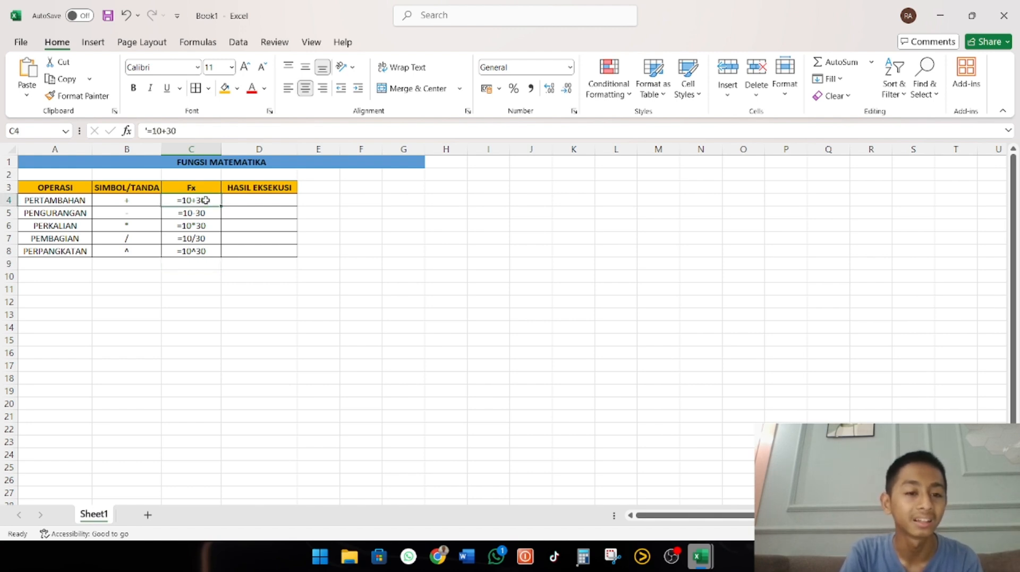
pyautogui.click(236, 200)
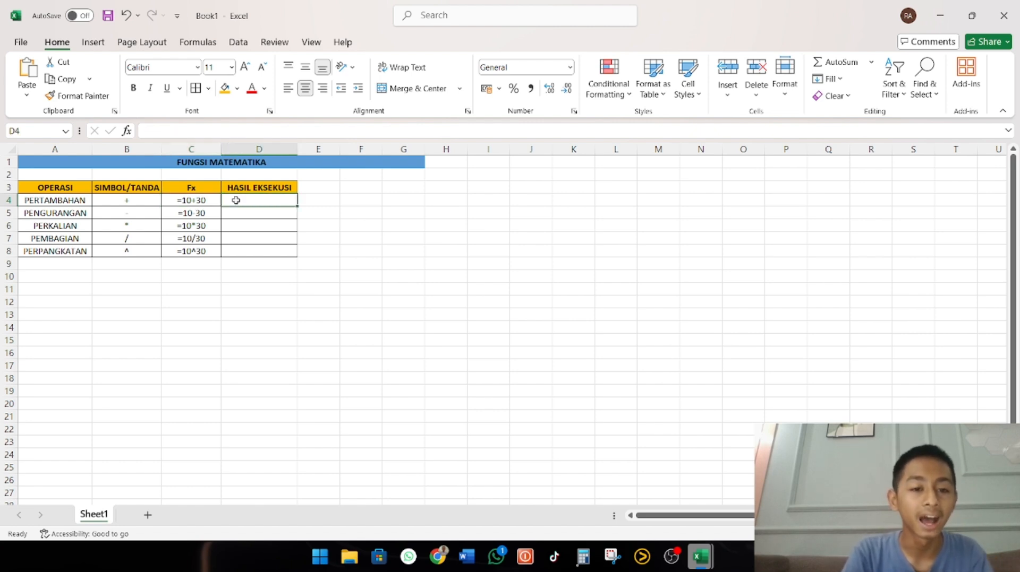
pyautogui.click(205, 203)
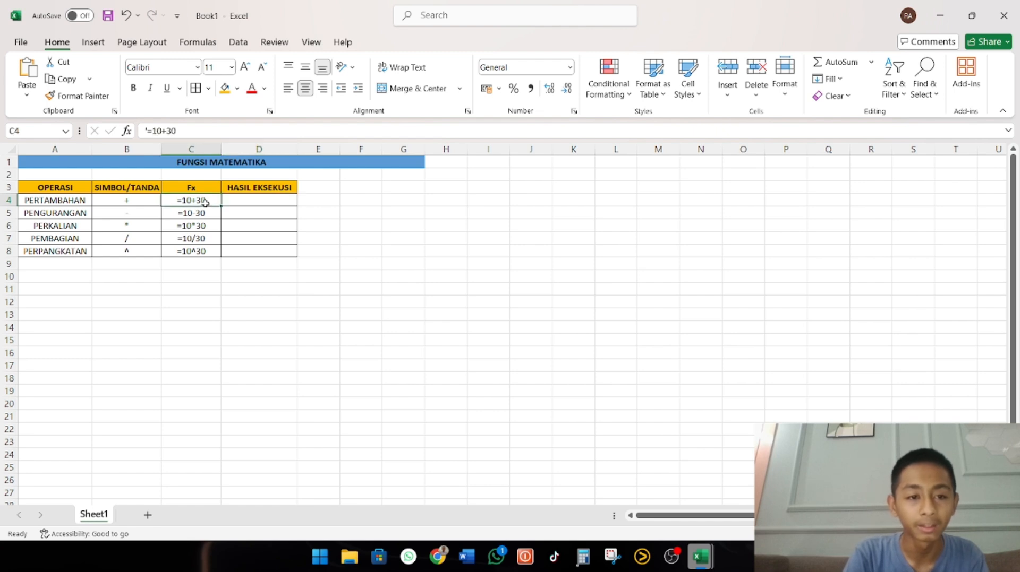
pyautogui.click(240, 203)
pyautogui.write('=')
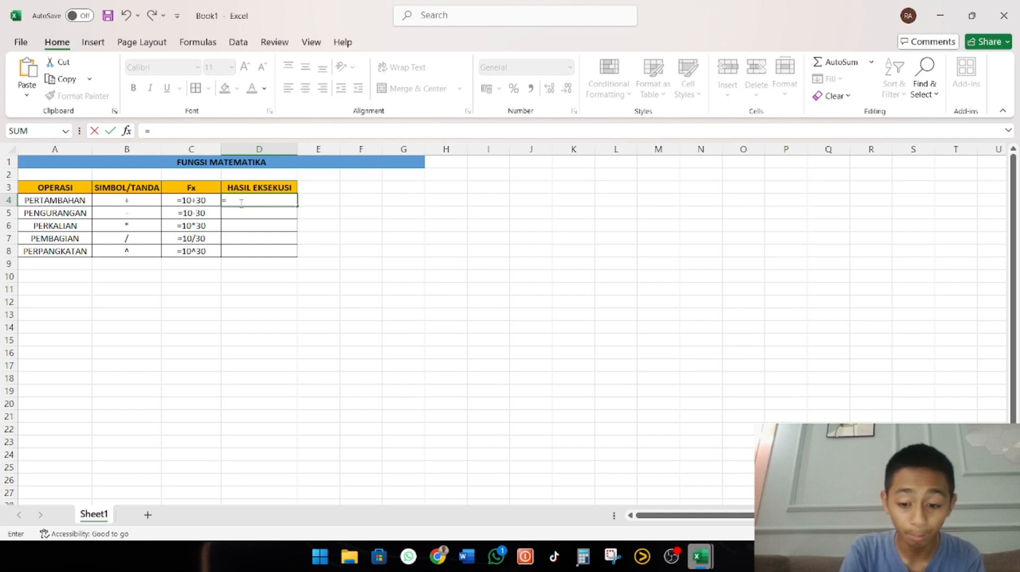
pyautogui.write('10=30')
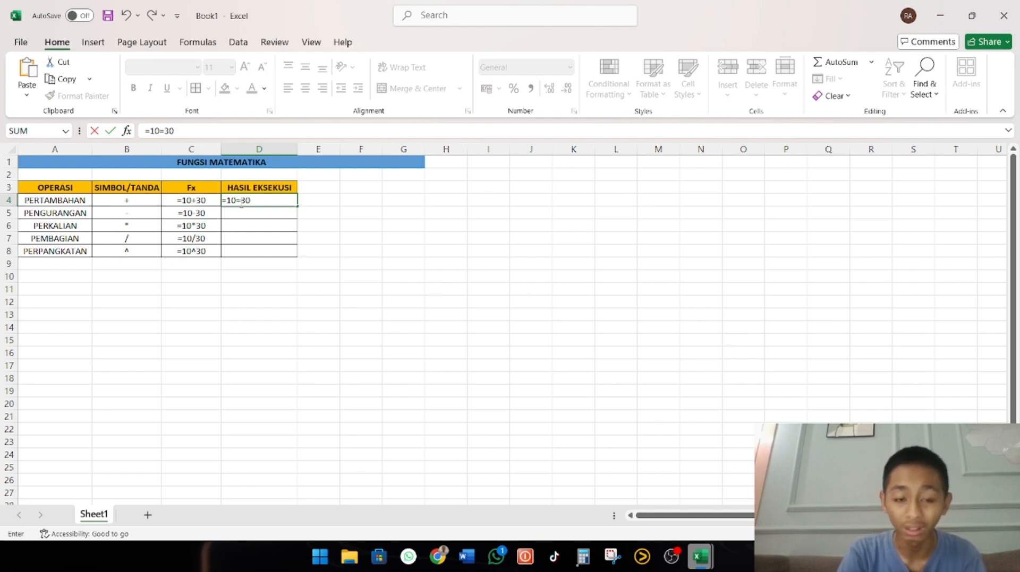
pyautogui.press('BackSpace')
pyautogui.press('BackSpace')
pyautogui.press('BackSpace')
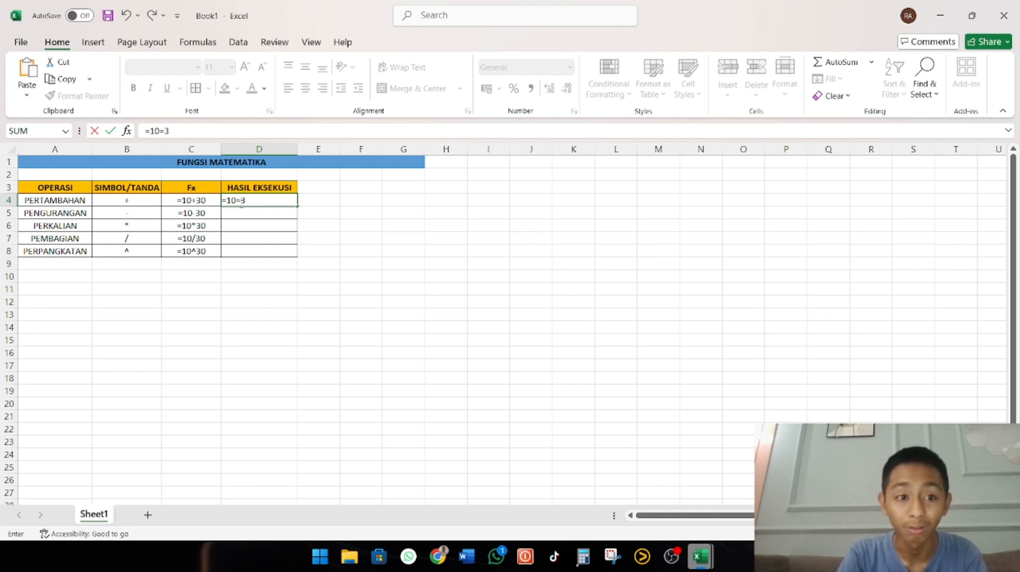
pyautogui.write('+30')
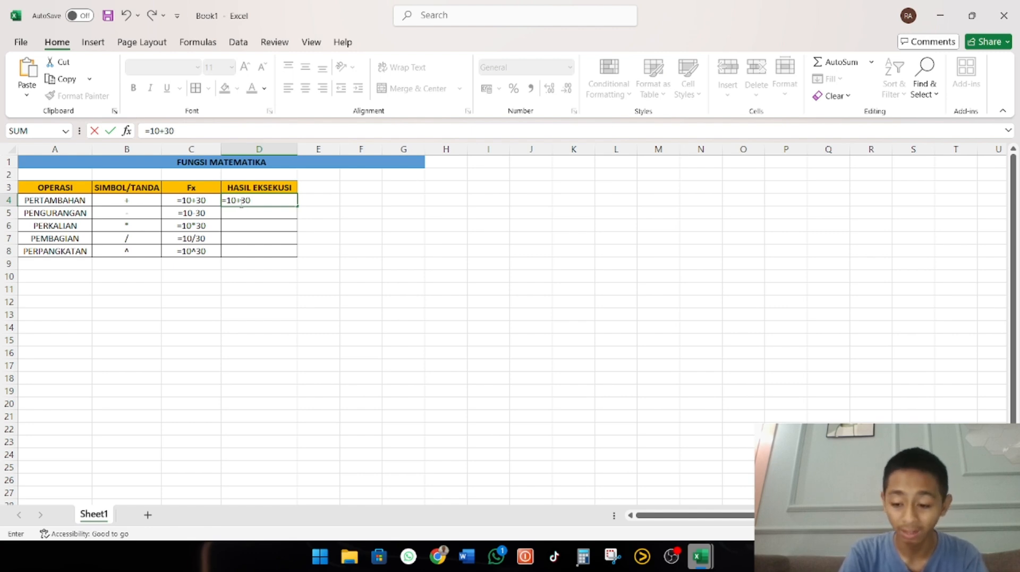
pyautogui.press('Return')
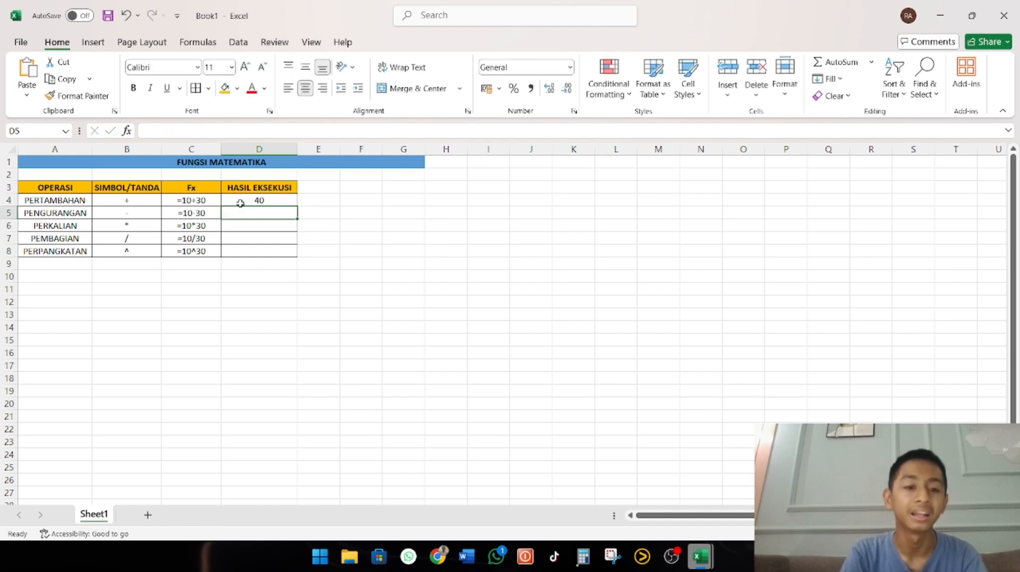
# Enter the subtraction formula =10-30 in D5 to calculate the PENGURANGAN result
pyautogui.write('=')
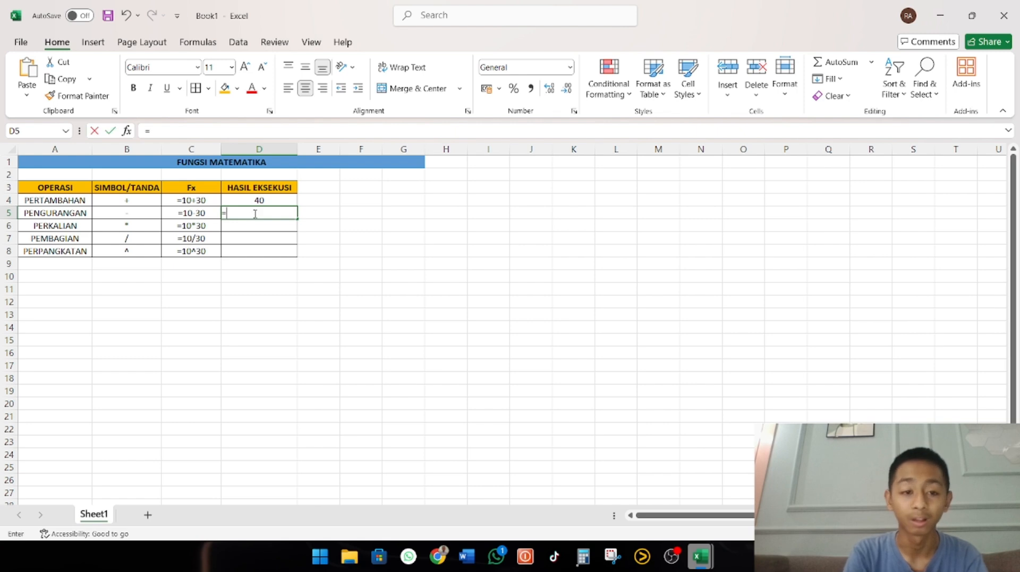
pyautogui.write('1')
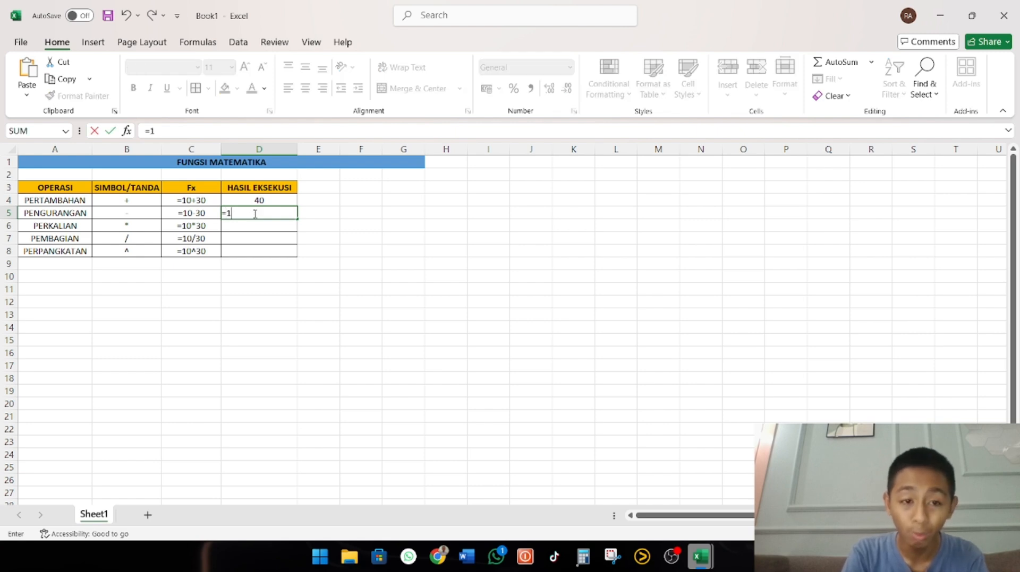
pyautogui.write('0-30')
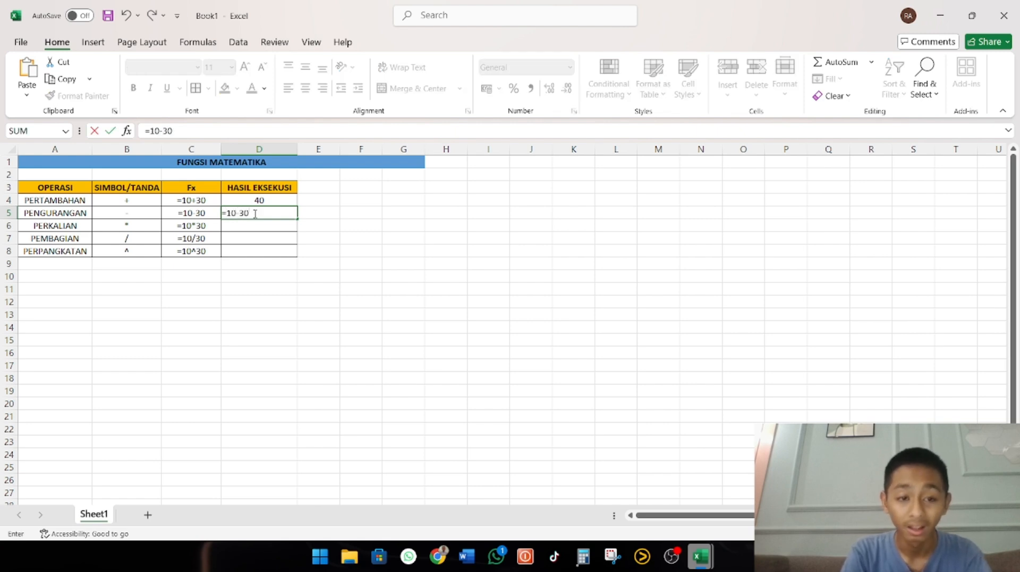
pyautogui.press('Return')
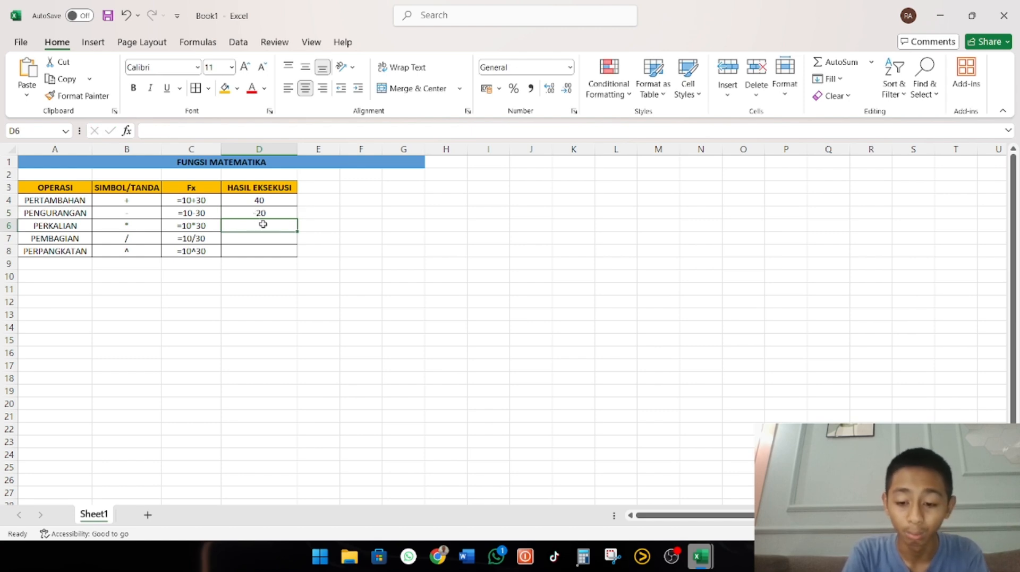
# Calculate the multiplication result in D6 with =10*30 and the division result in D7 with =10/30
pyautogui.write('=10')
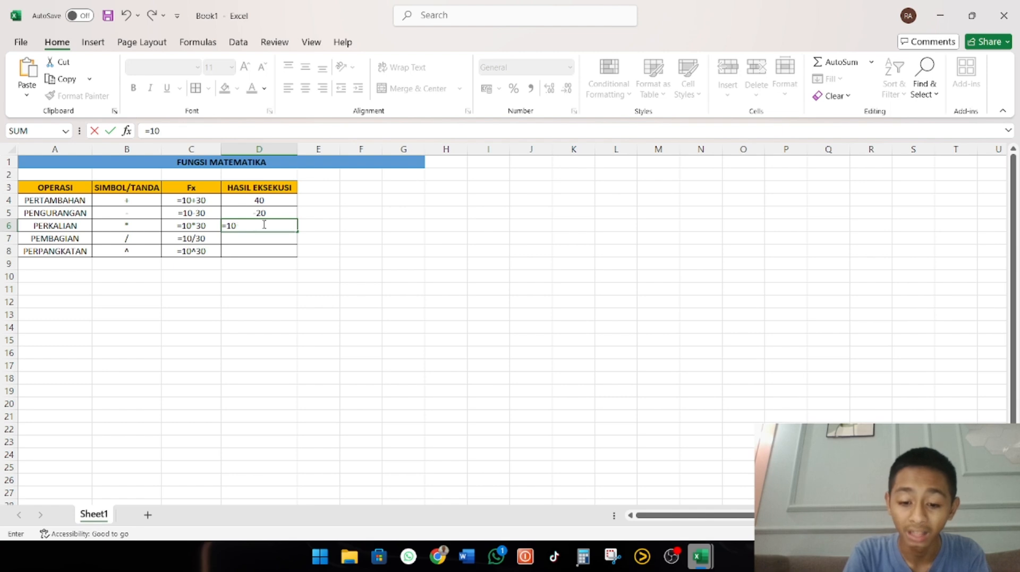
pyautogui.write('*30')
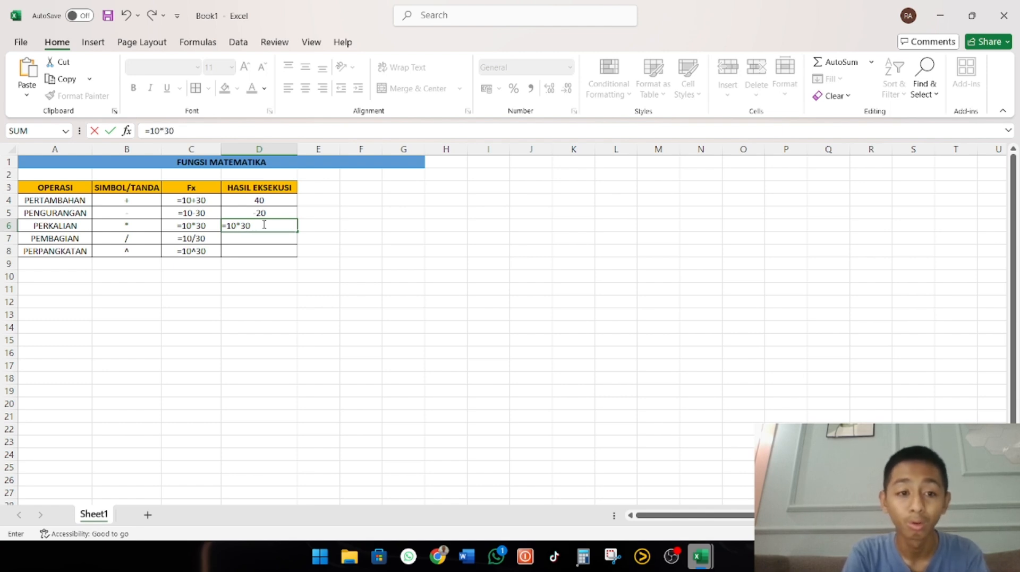
pyautogui.press('Return')
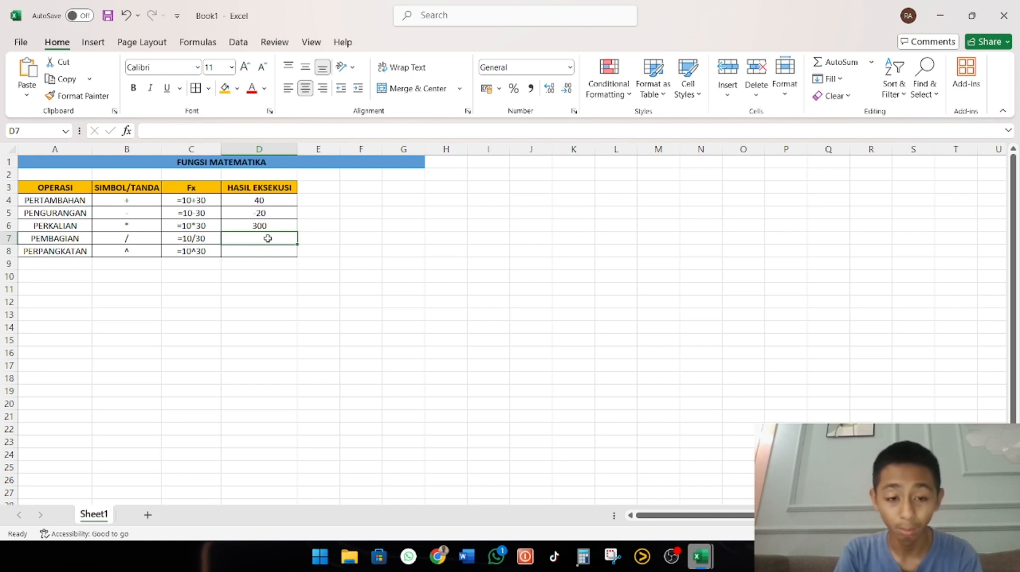
pyautogui.write('=10')
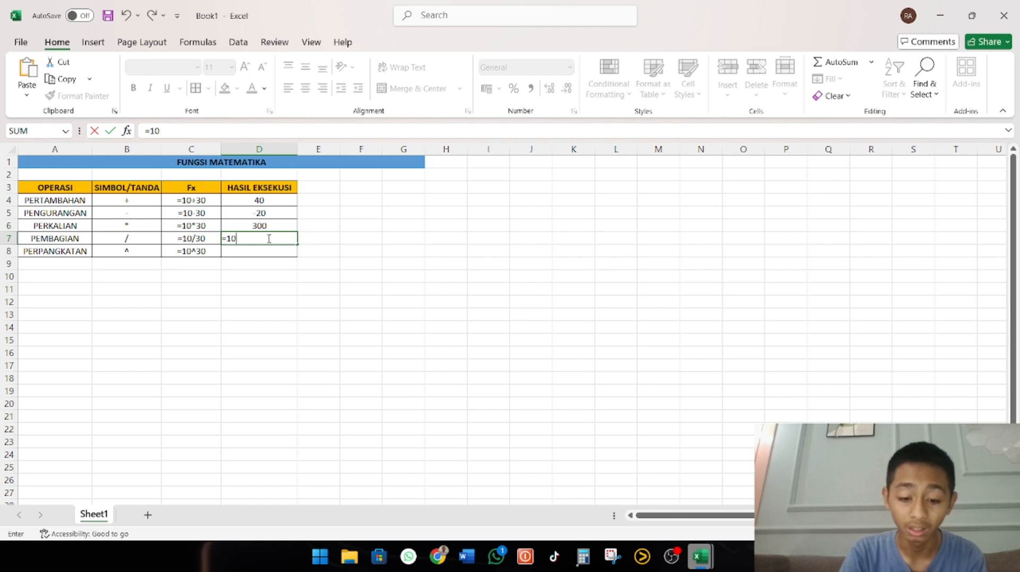
pyautogui.write('/30')
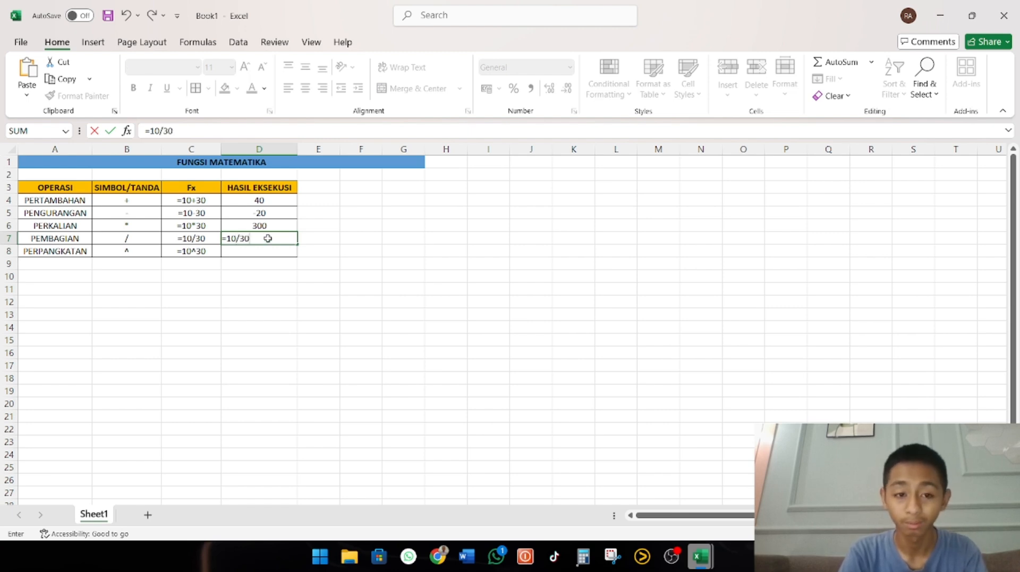
pyautogui.press('Return')
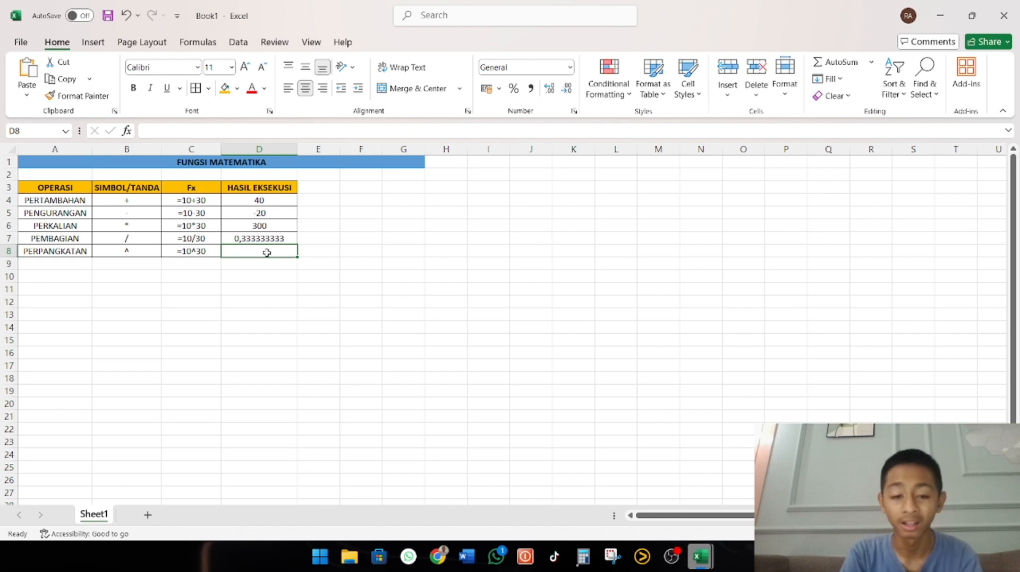
# Enter the power formula =10^30 in D8 to calculate the PERPANGKATAN result
pyautogui.write('=10')
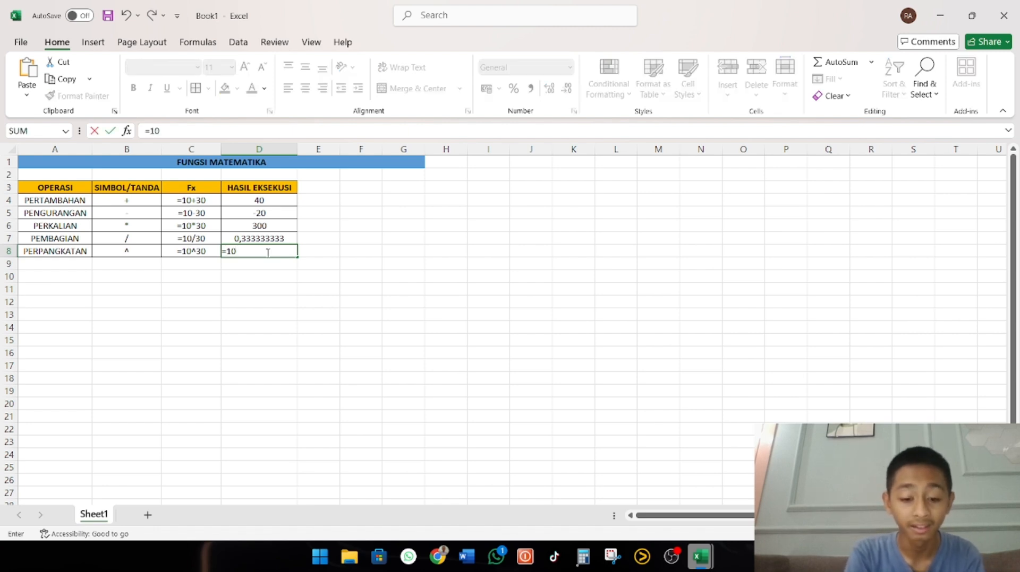
pyautogui.write('^3')
pyautogui.write('0')
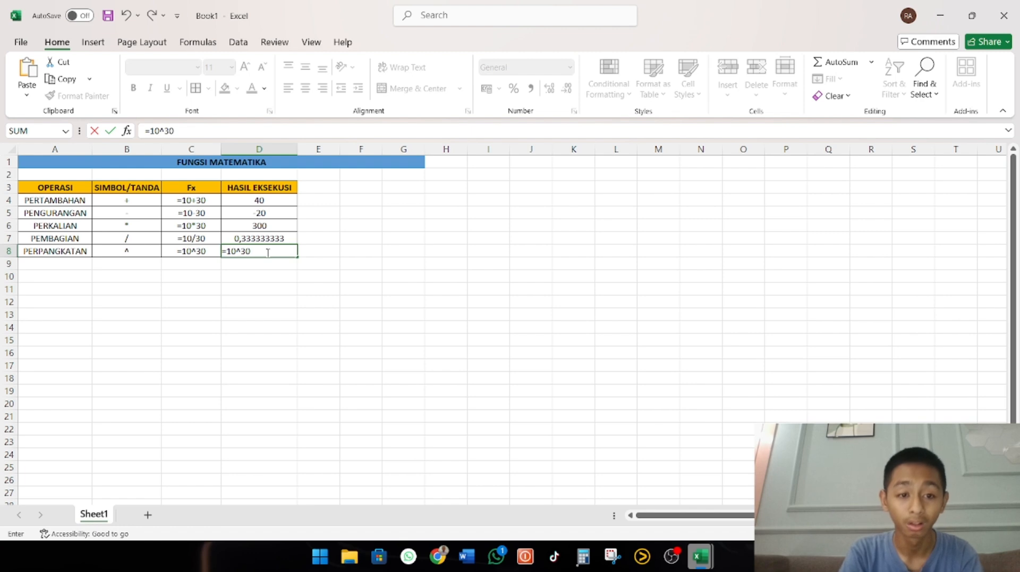
pyautogui.press('Return')
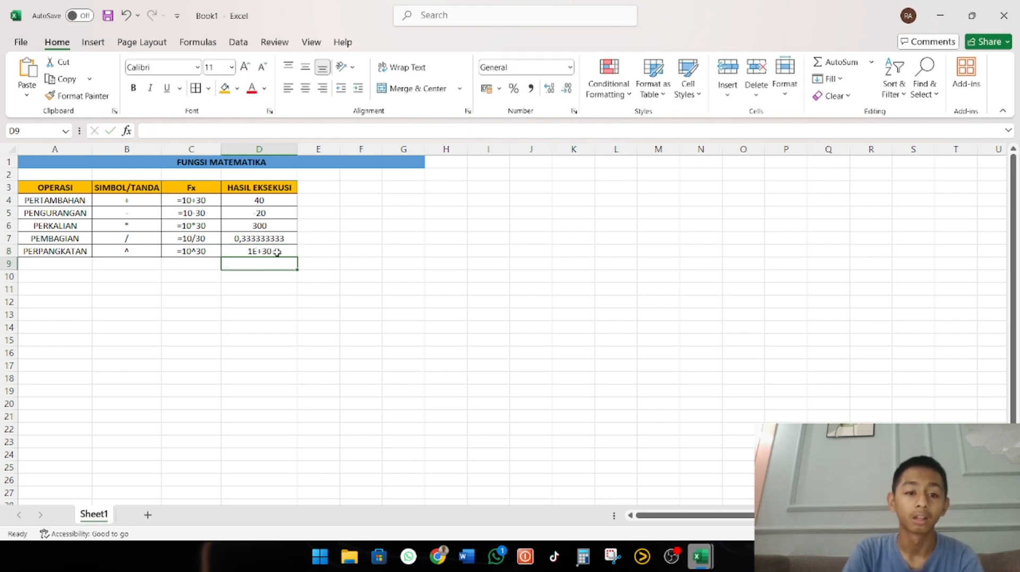
# Widen column D to give the power result more room, and undo the last width change
pyautogui.click(276, 252)
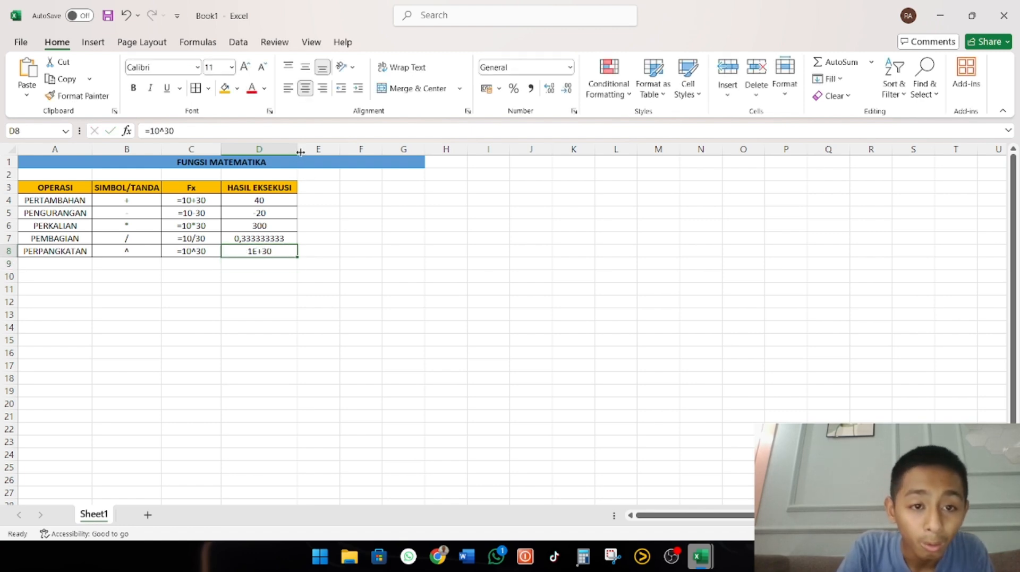
pyautogui.moveTo(300, 152); pyautogui.dragTo(319, 150)
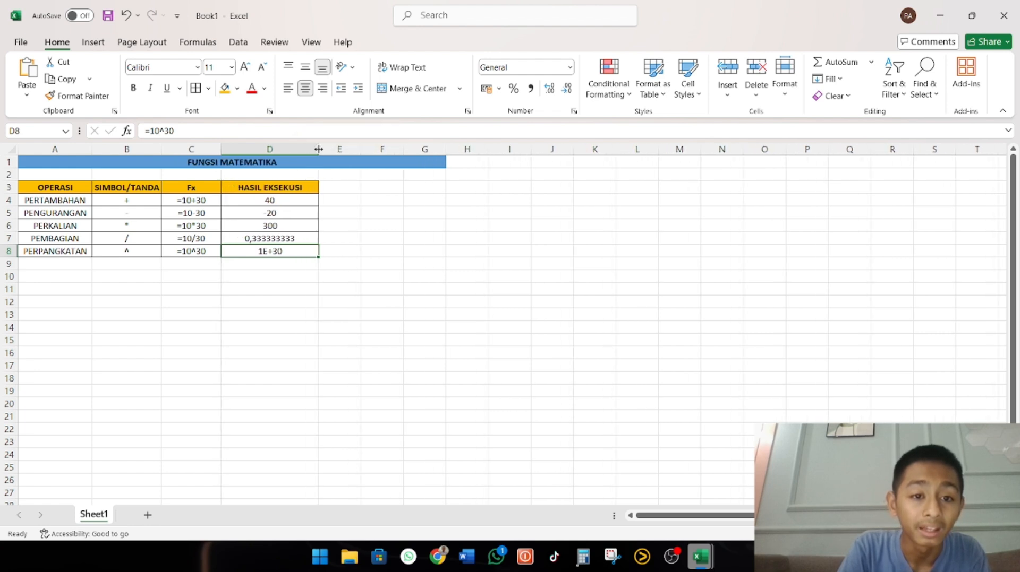
pyautogui.click(127, 20)
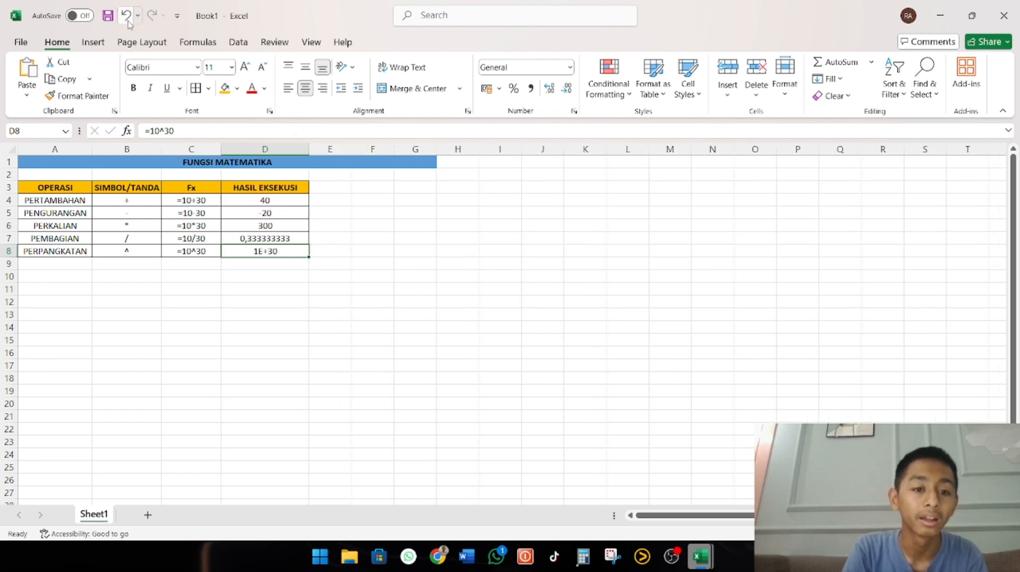
# Change the exponent in the C8 text formula so that it reads =10^3
pyautogui.doubleClick(215, 252)
pyautogui.press('BackSpace')
pyautogui.press('BackSpace')
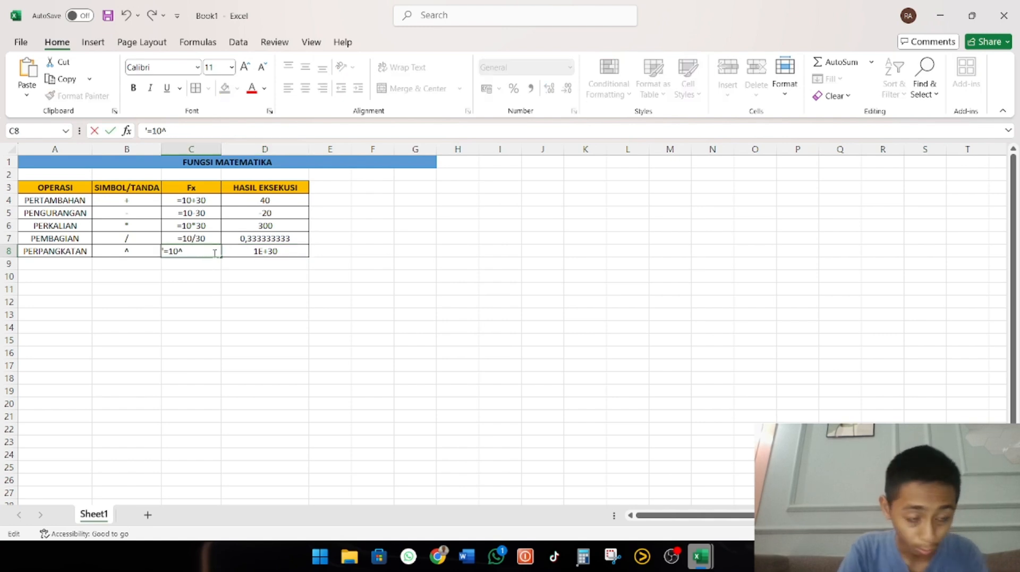
pyautogui.write('3')
pyautogui.hotkey('ctrl', 'Return')
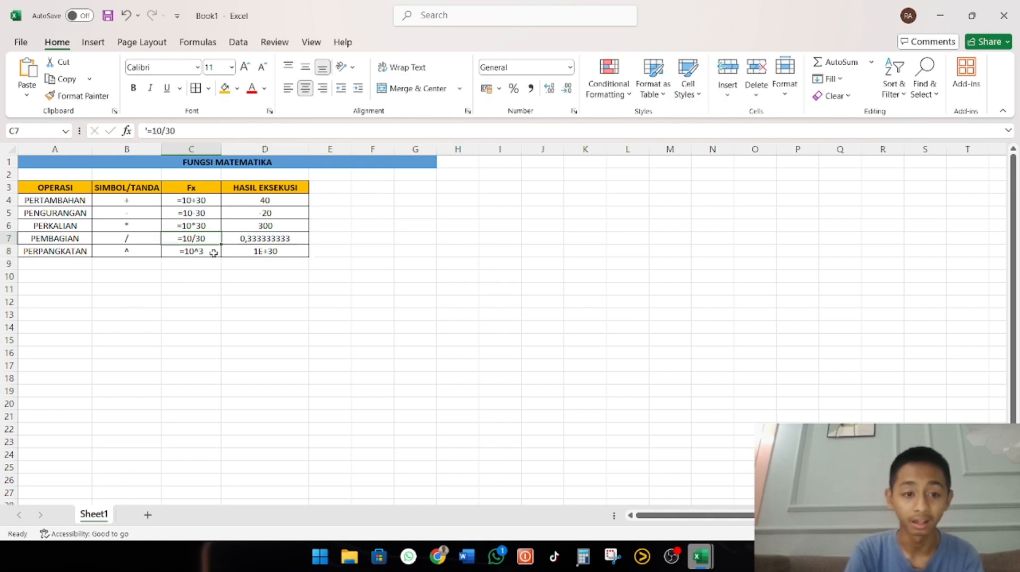
# Change the power formula in D8 to =10^3 to match the formula text beside it
pyautogui.click(280, 252)
pyautogui.doubleClick(280, 251)
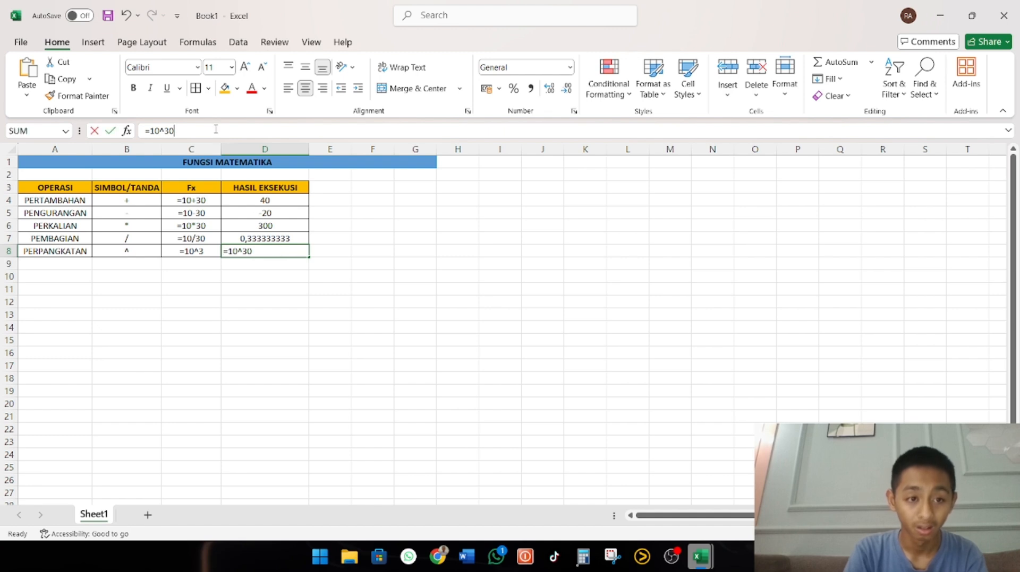
pyautogui.press('BackSpace')
pyautogui.press('Return')
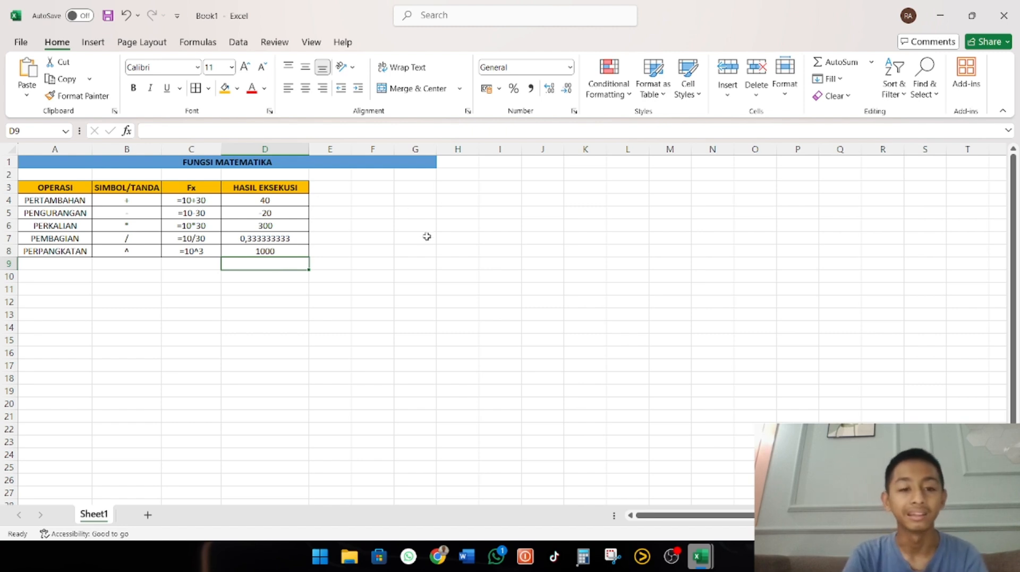
# Enter the combined arithmetic formula =100*5+50-10/2 in cell I4
pyautogui.click(485, 202)
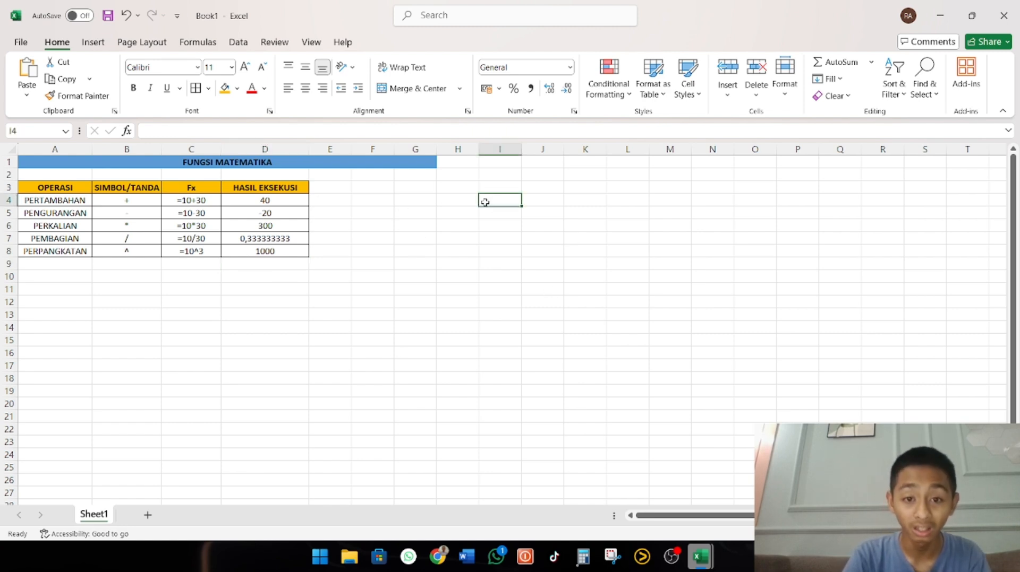
pyautogui.write('=')
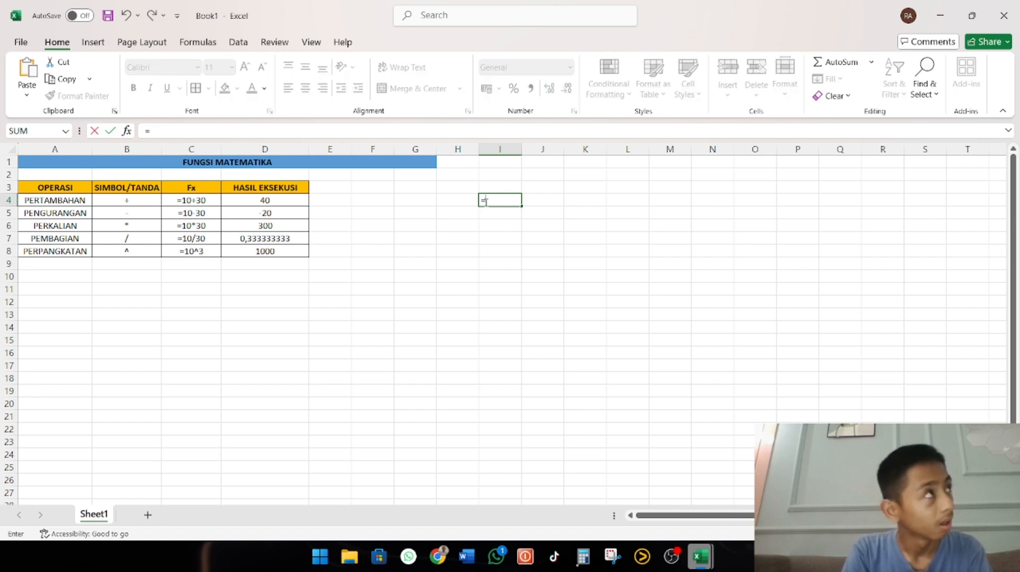
pyautogui.write('100')
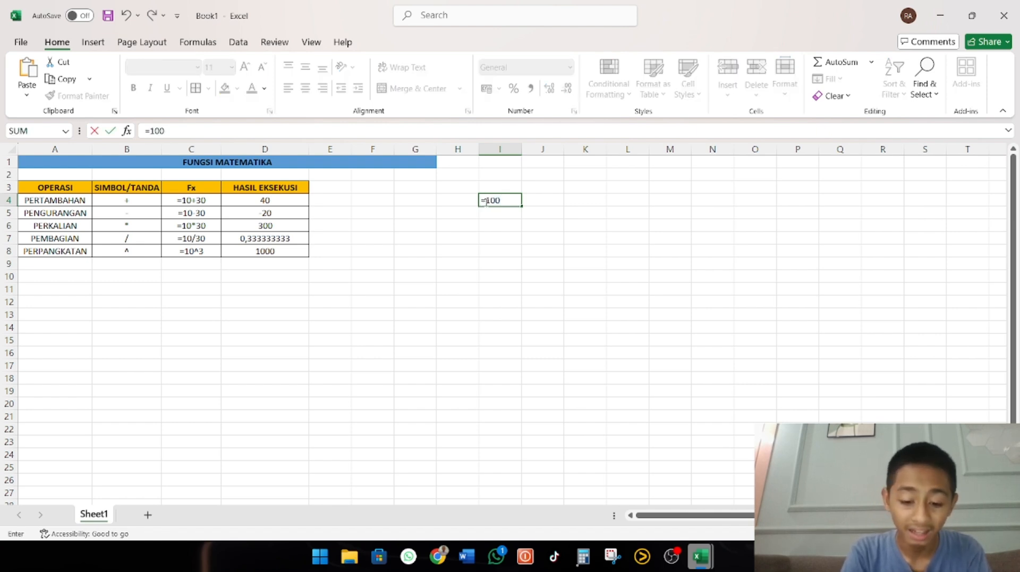
pyautogui.write('*')
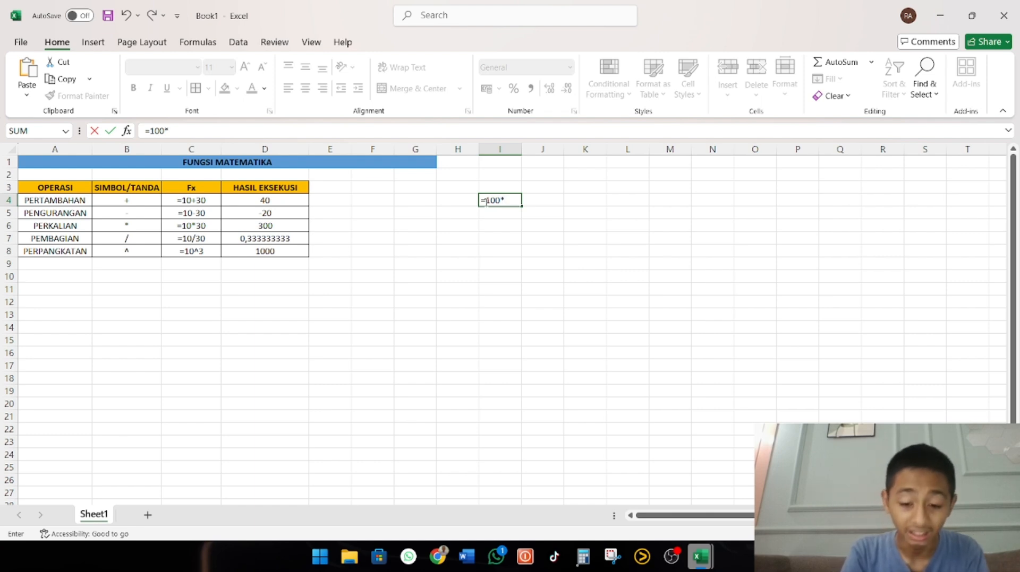
pyautogui.write('5')
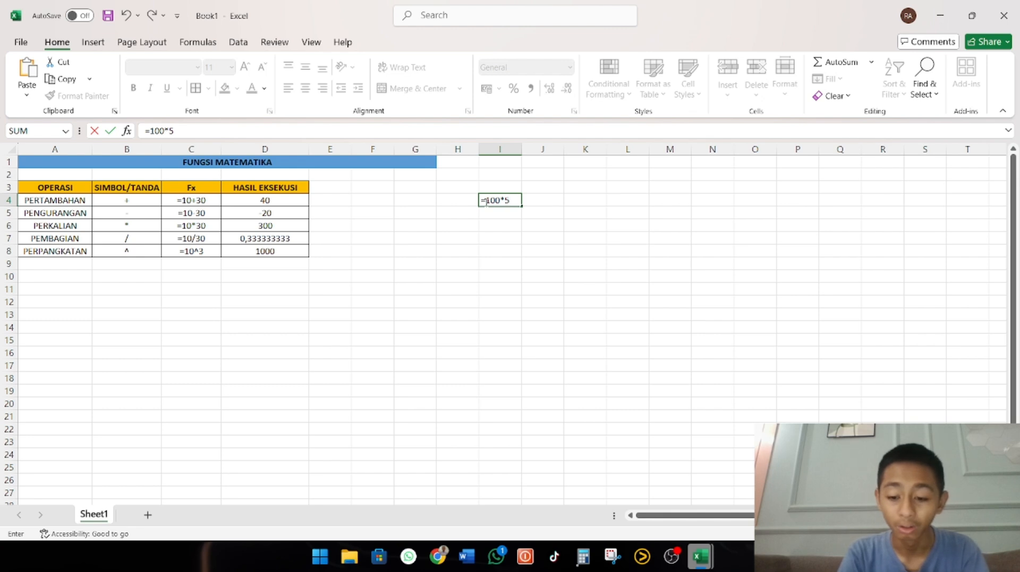
pyautogui.write('+50')
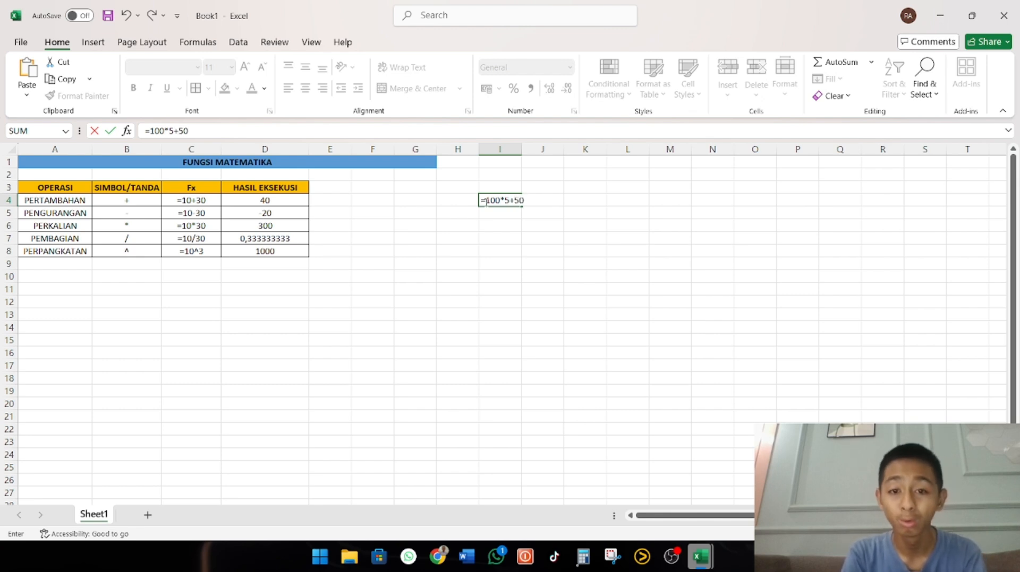
pyautogui.write('-')
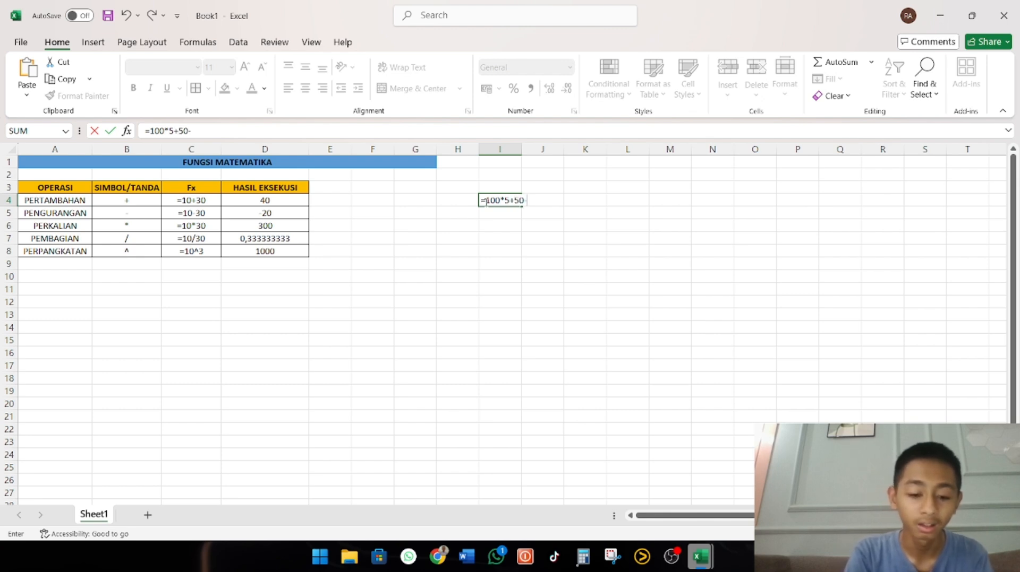
pyautogui.write('10')
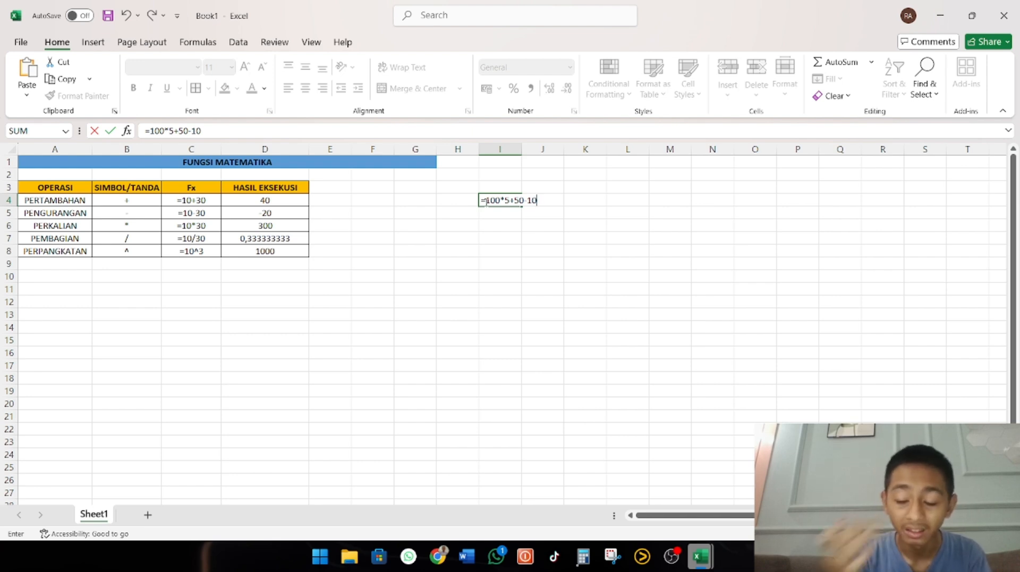
pyautogui.write('/2')
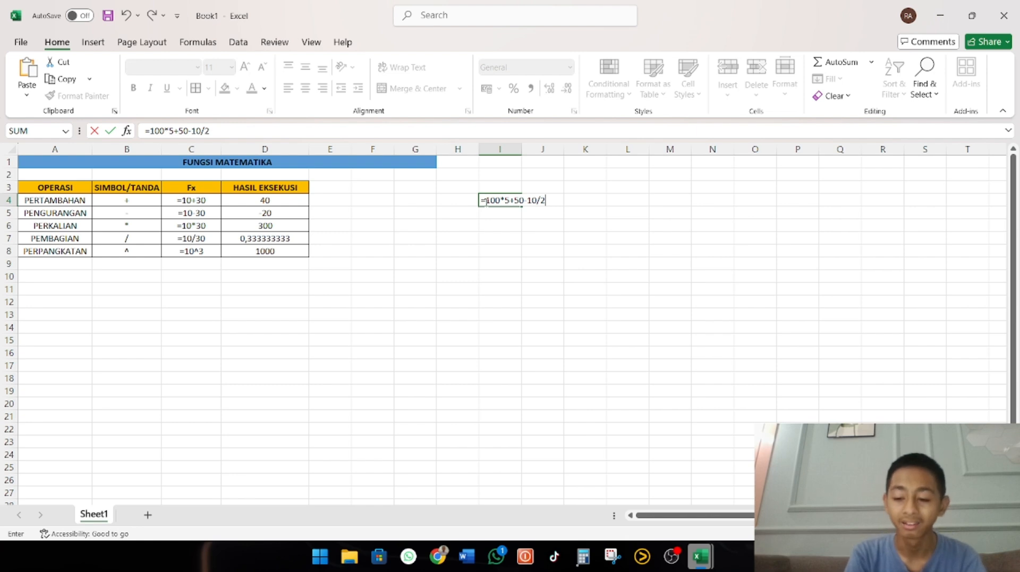
pyautogui.press('Return')
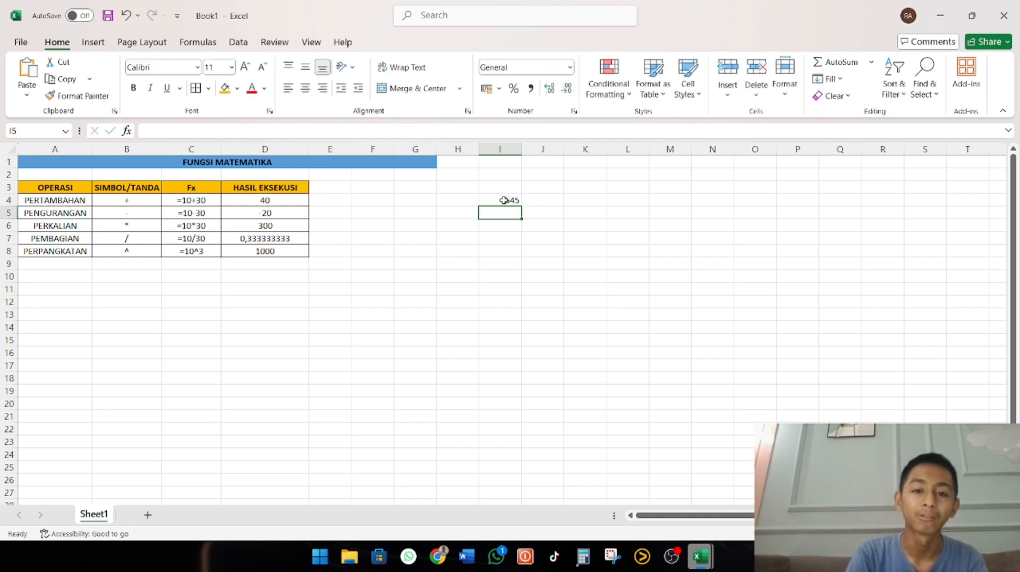
# Edit the I4 formula to enclose the division in parentheses, giving =100*5+50-(10/2)
pyautogui.click(504, 200)
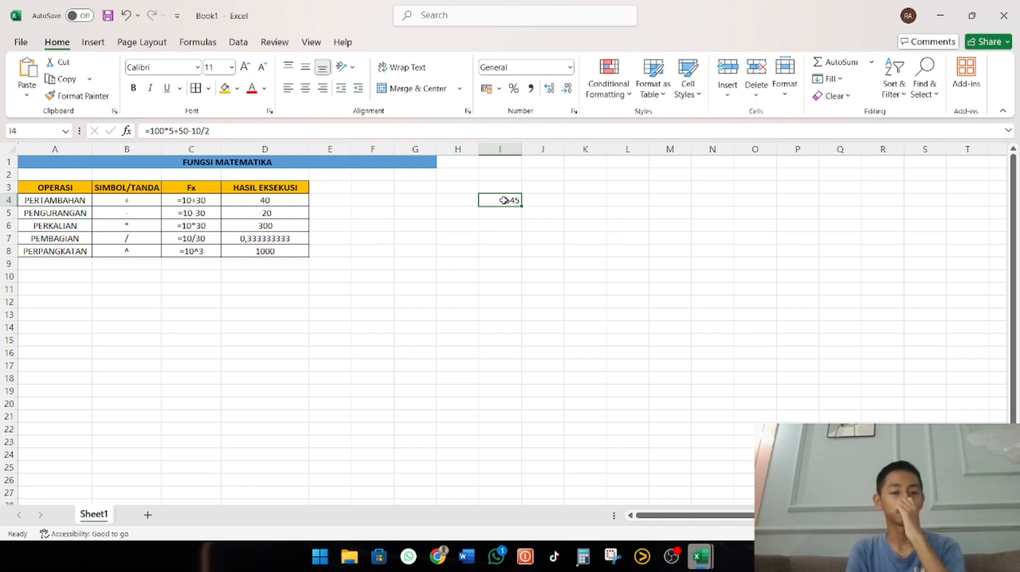
pyautogui.click(191, 131)
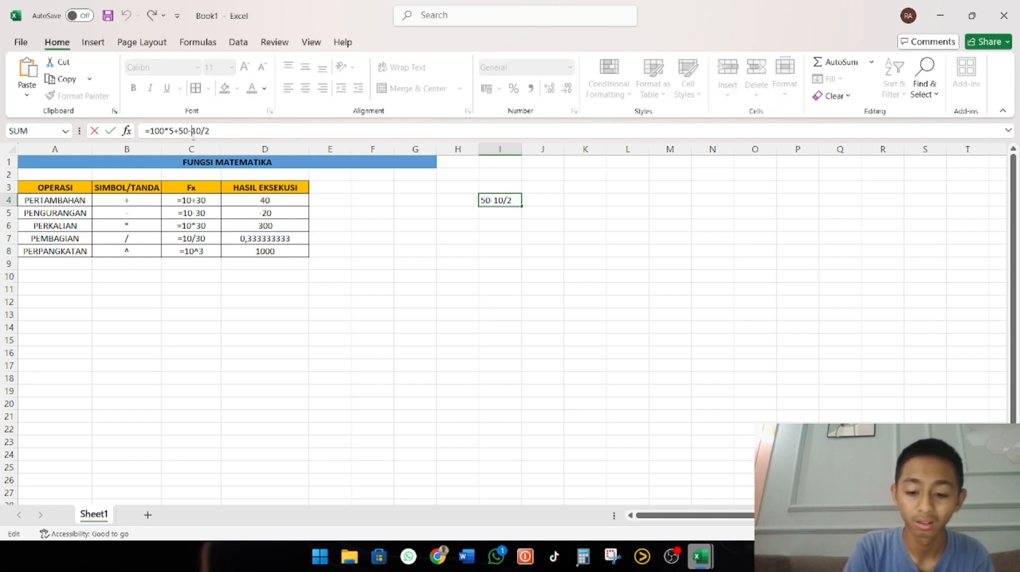
pyautogui.write('(')
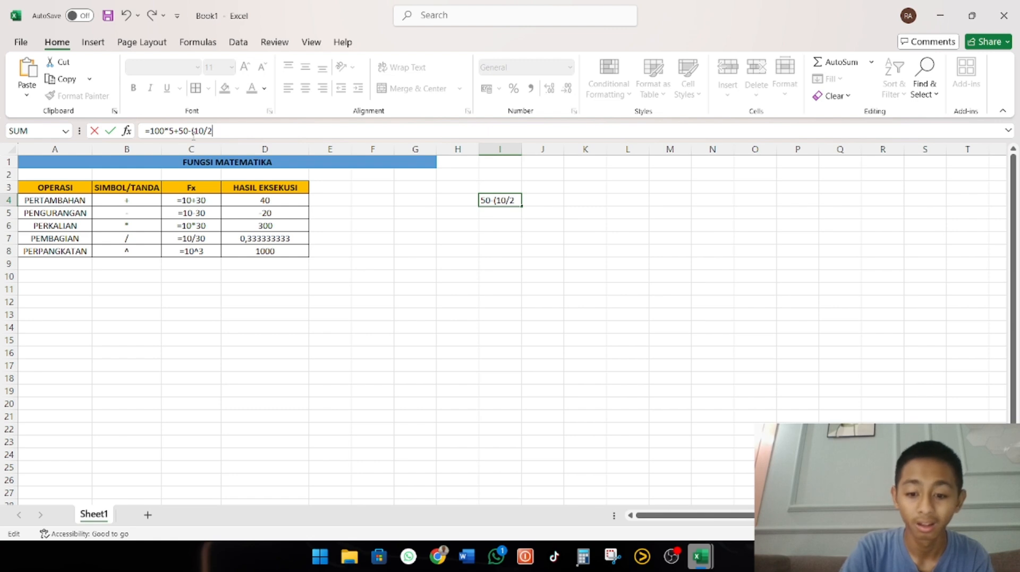
pyautogui.press('Return')
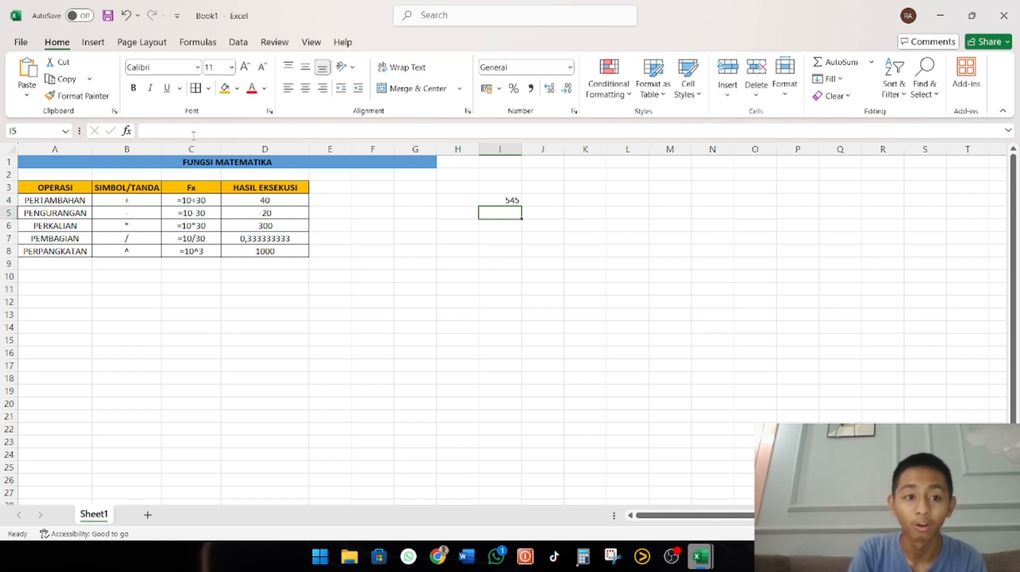
# Select the entire formula text in I4 for copying and undo the mistaken paste over it
pyautogui.click(491, 202)
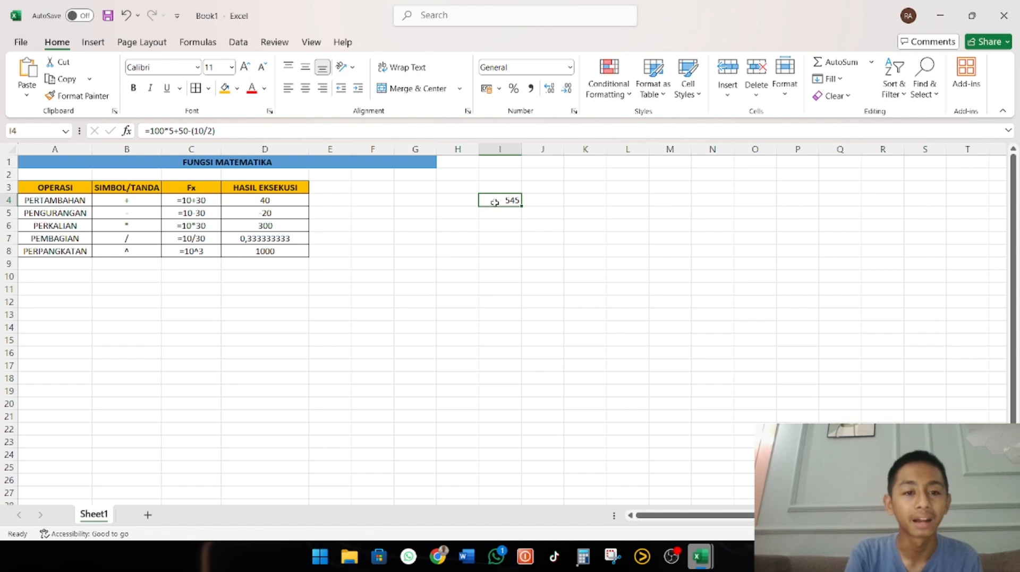
pyautogui.click(551, 207)
pyautogui.click(496, 201)
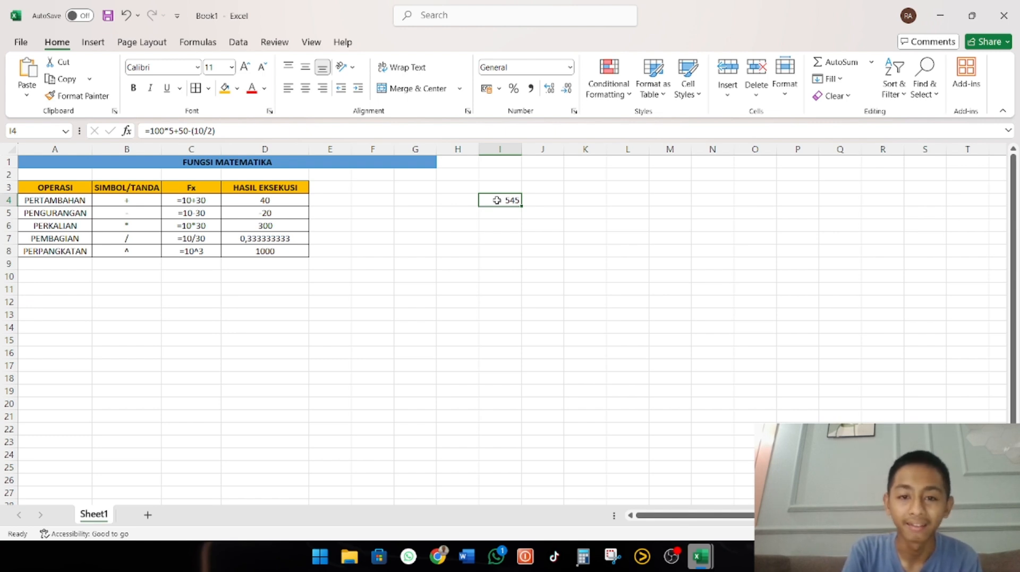
pyautogui.click(302, 130)
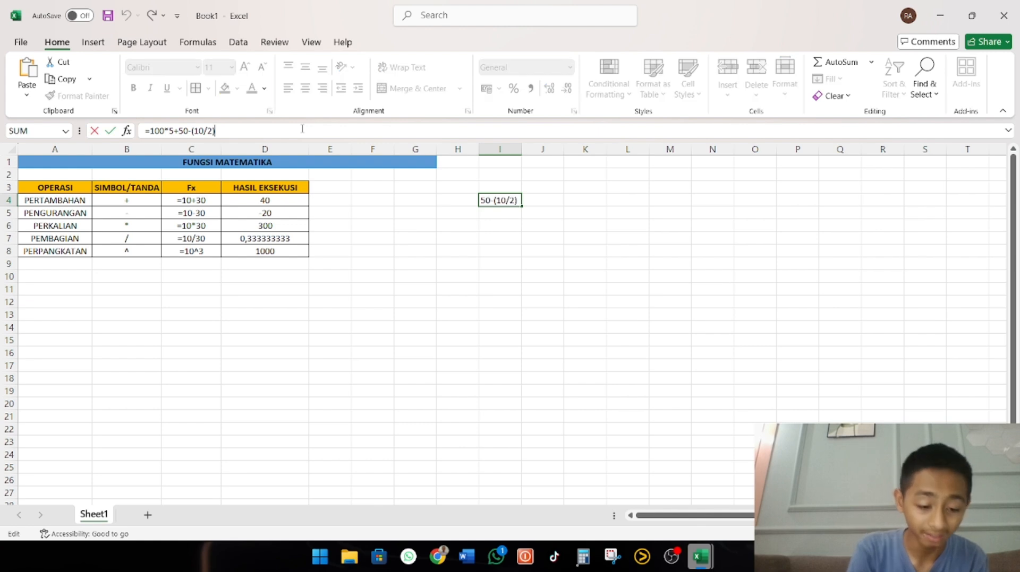
pyautogui.hotkey('ctrl', 'a')
pyautogui.write('4.LOGIKA IF --> Implementasi dari IMPLIKASI. Menentukan kesimpulan dari beberapa kondisi/keadaan. hasil eksekusi dapat ditulis sesuai kemauan sendiri "True/False"')
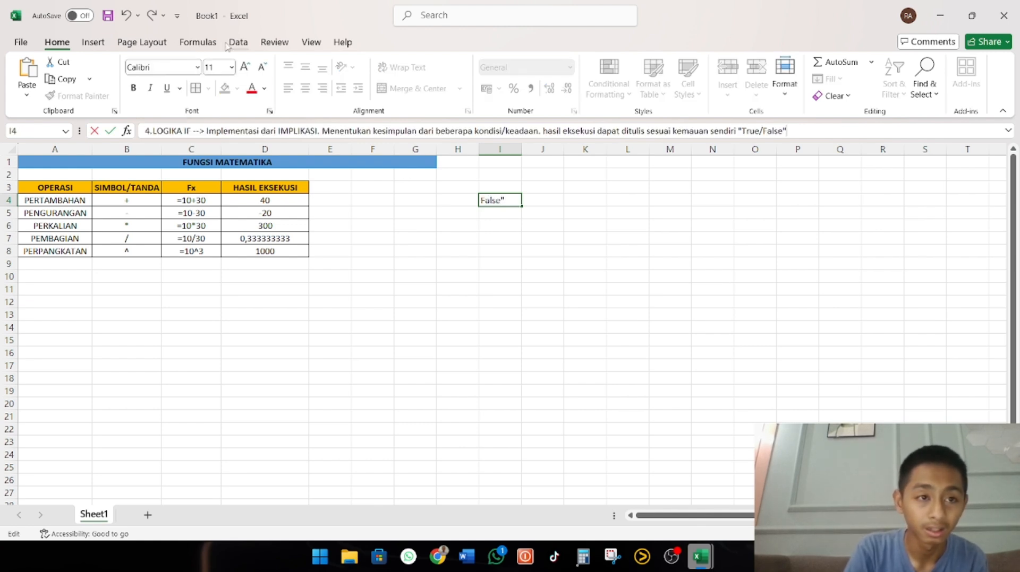
pyautogui.click(126, 16)
pyautogui.hotkey('ctrl', 'c')
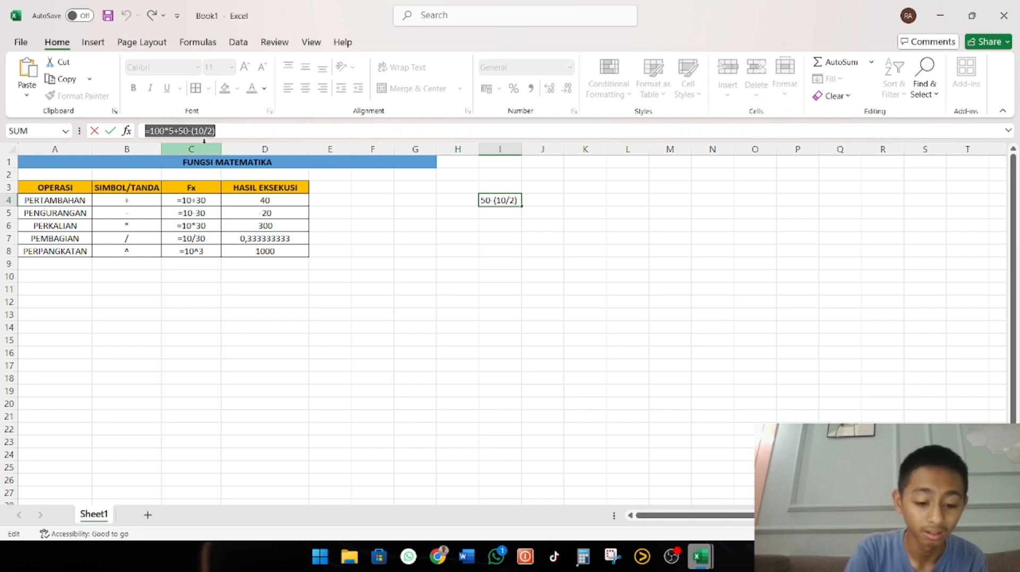
pyautogui.write('=')
pyautogui.click(452, 206)
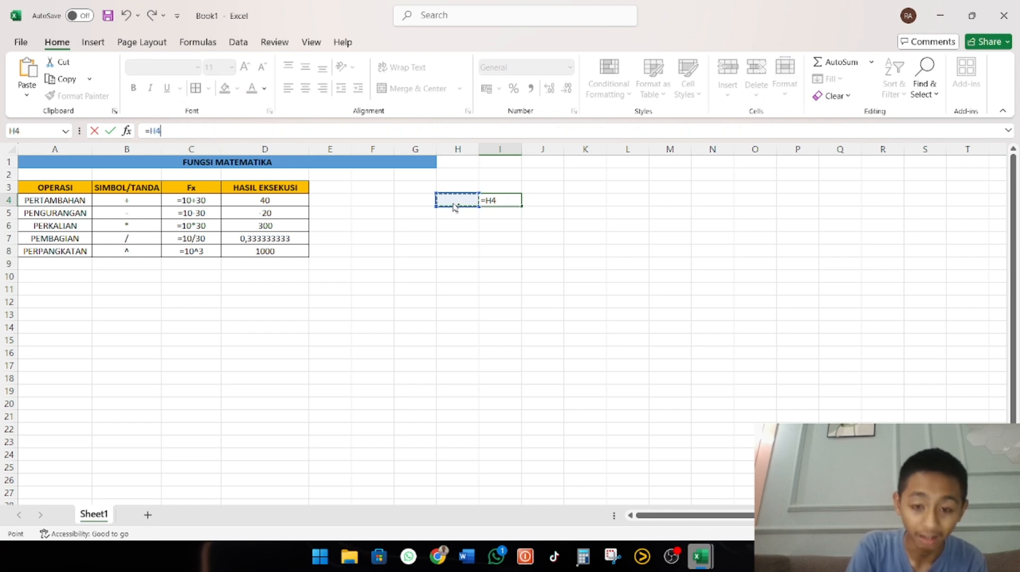
pyautogui.hotkey('ctrl', 'v')
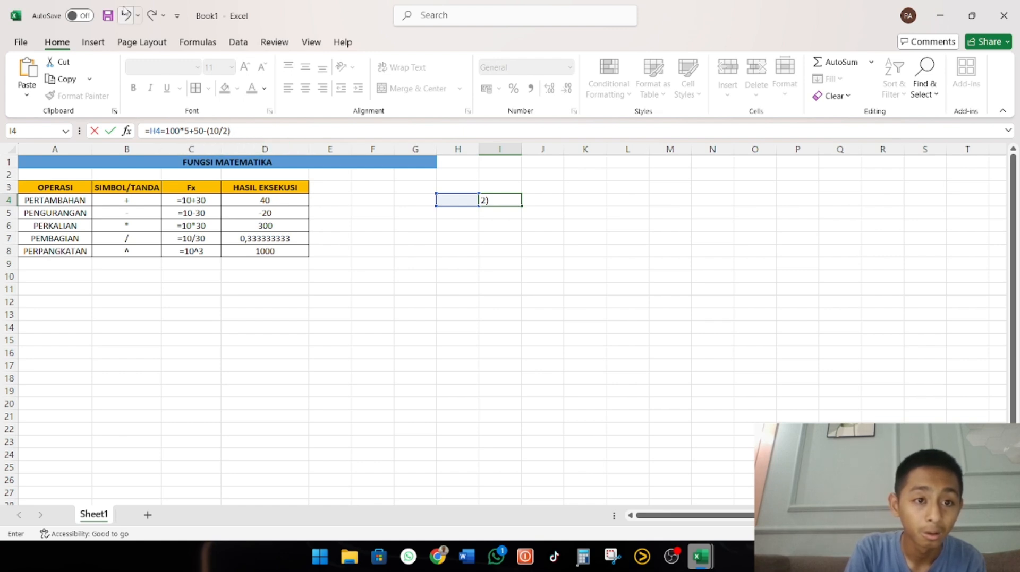
pyautogui.click(124, 13)
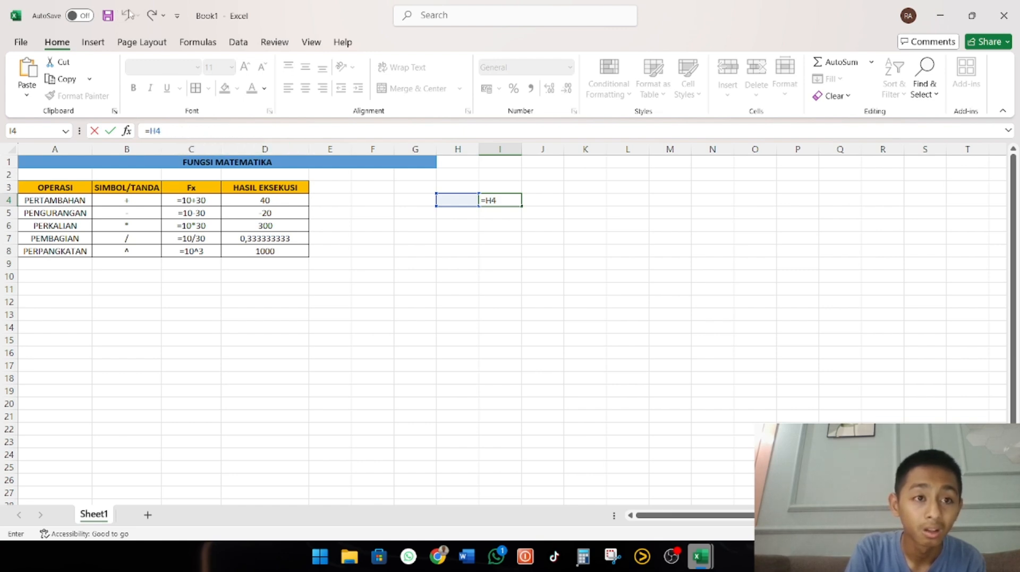
pyautogui.click(542, 328)
# Replace the content of I4 with the copied formula =100*5+50-(10/2)
pyautogui.click(514, 199)
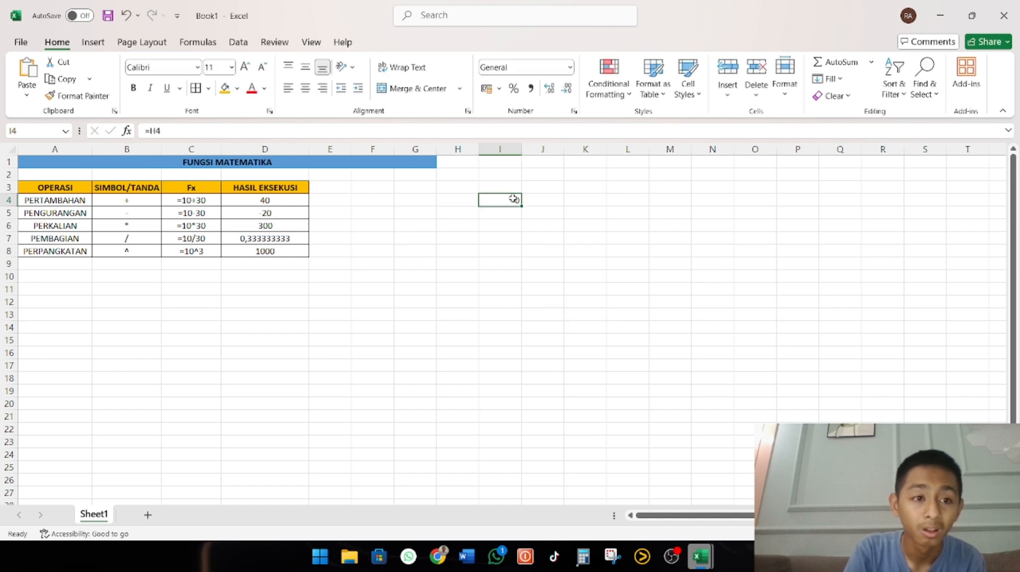
pyautogui.write('=')
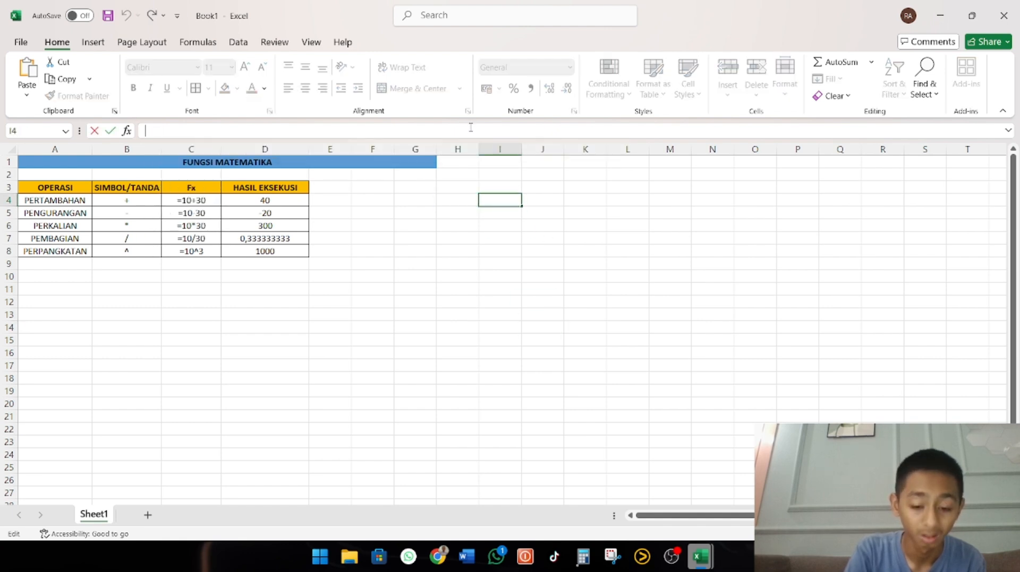
pyautogui.write('100*5+50-(10/2)')
pyautogui.press('Return')
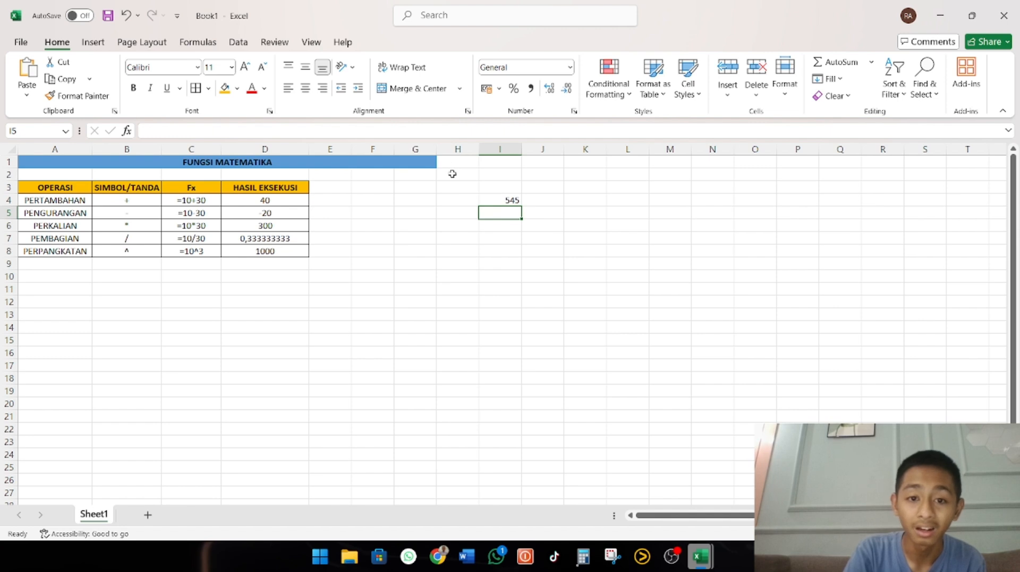
# Enter the formula as text in H4, '=100*5+50-(10/2), and widen column H to fit it
pyautogui.click(460, 201)
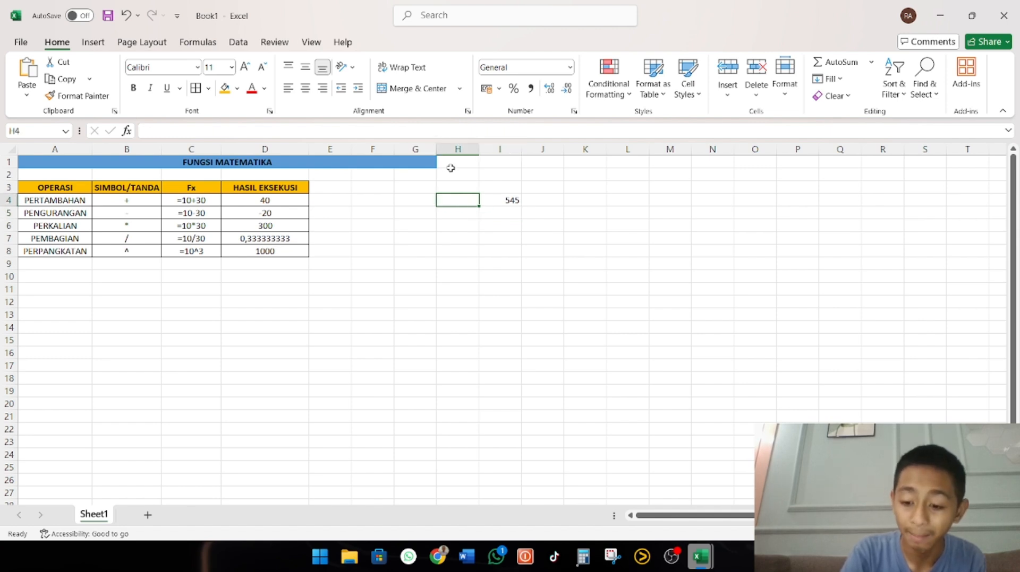
pyautogui.write("'=")
pyautogui.write('100*5+50-(10/2)')
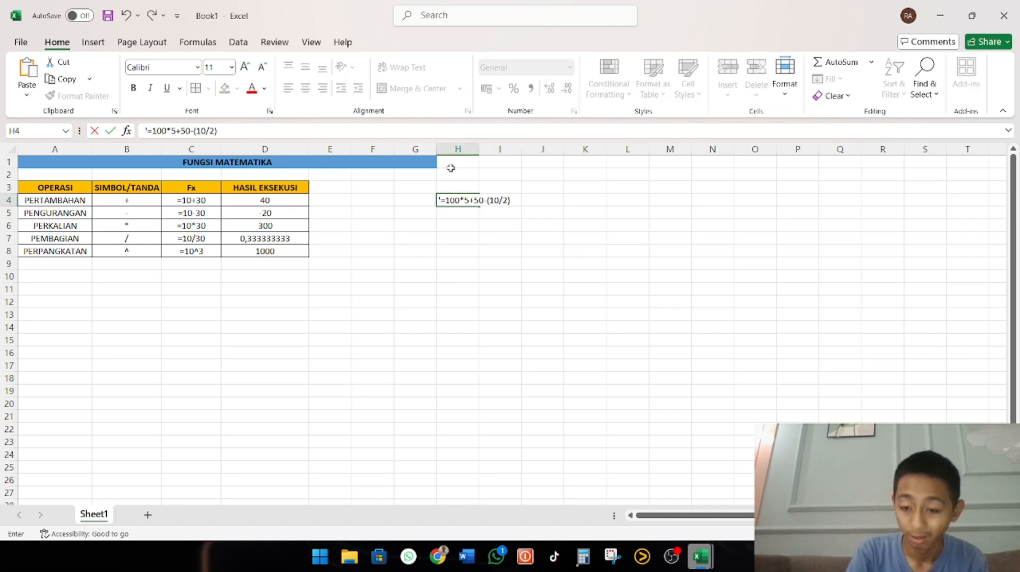
pyautogui.press('Return')
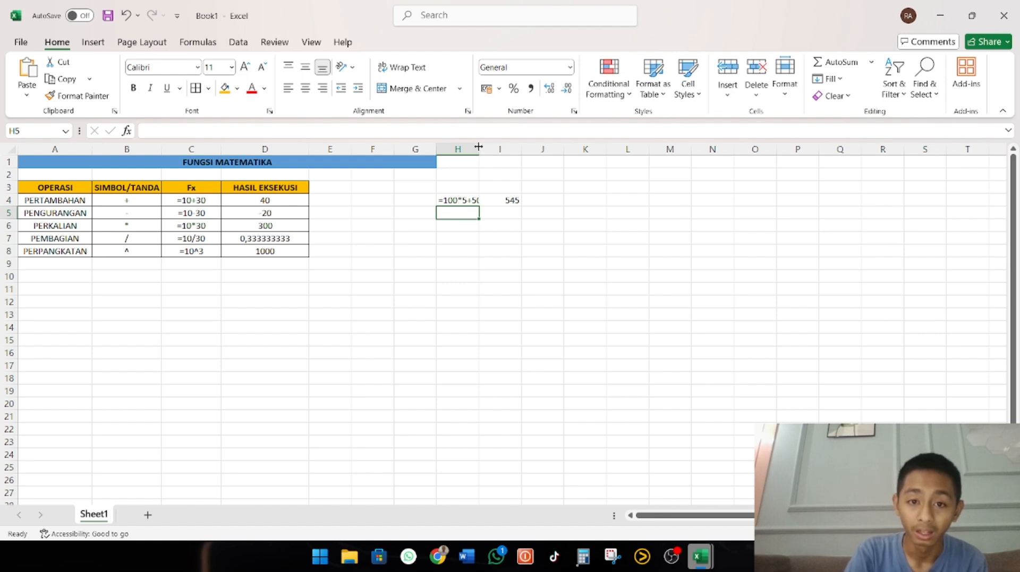
pyautogui.moveTo(478, 147); pyautogui.dragTo(515, 144)
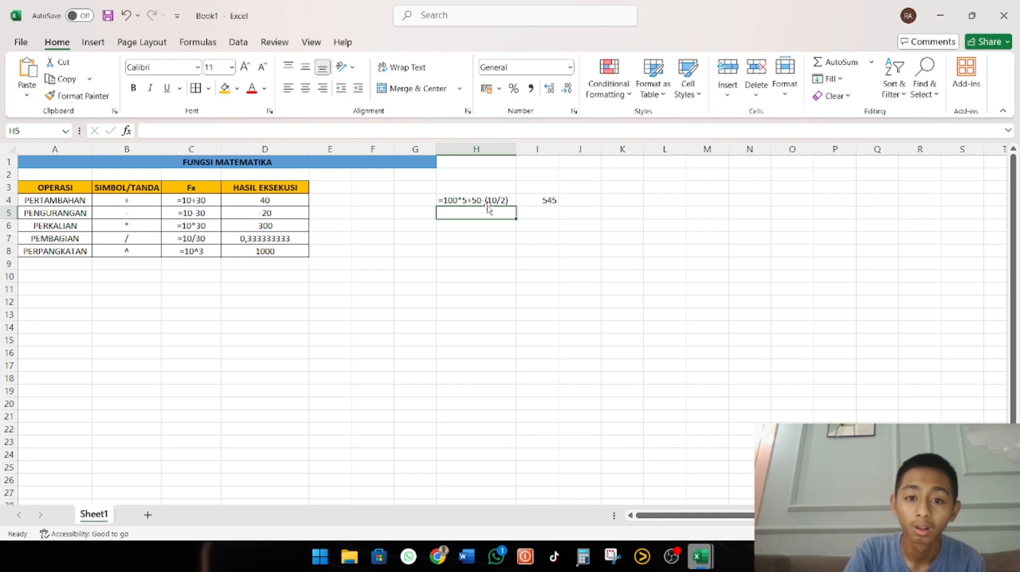
# Move the calculated formula from I4 to J4, leaving I4 empty beside the formula text
pyautogui.click(467, 197)
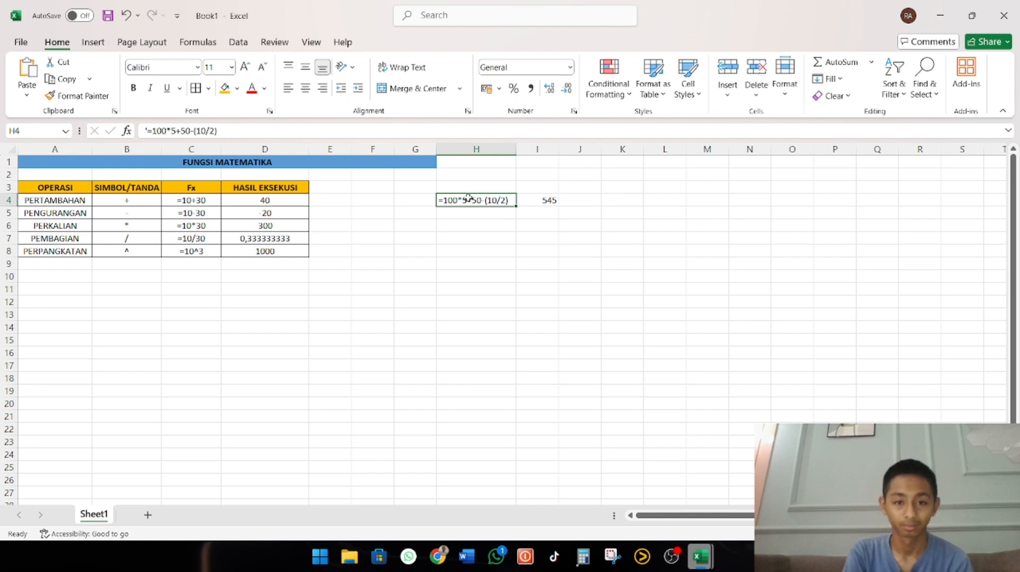
pyautogui.click(524, 200)
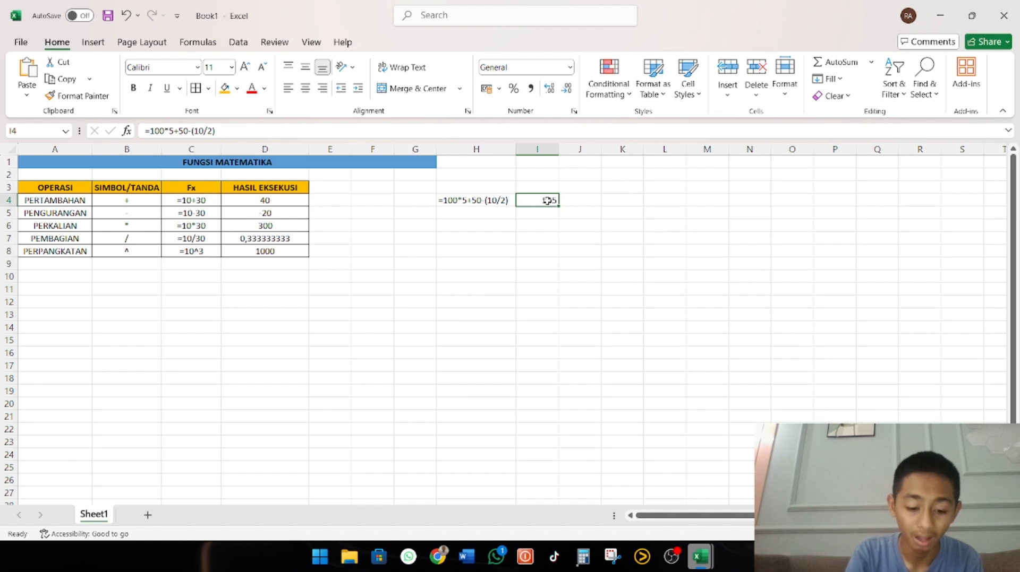
pyautogui.hotkey('ctrl', 'c')
pyautogui.click(575, 197)
pyautogui.press('Return')
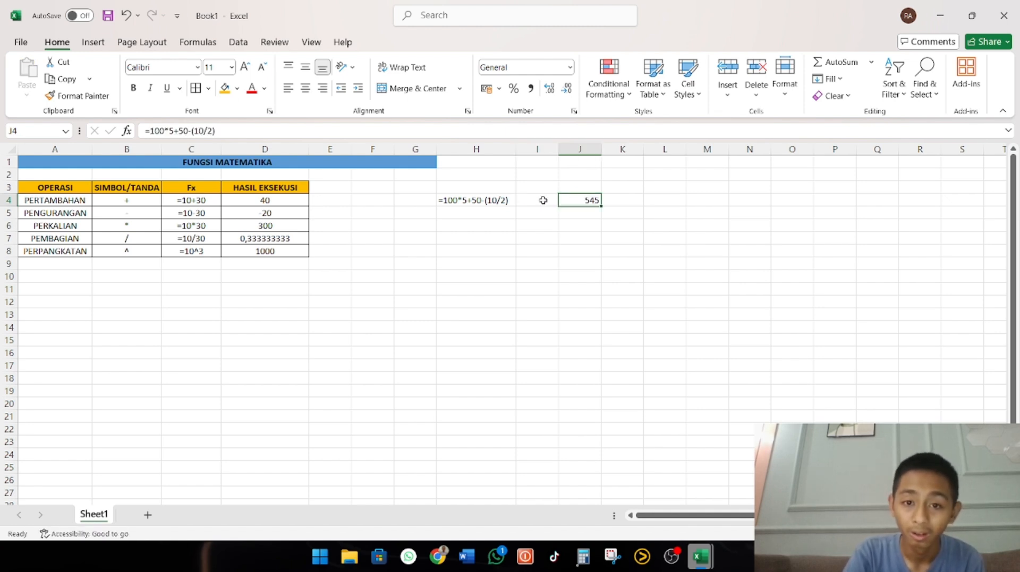
# Try to enter the arrow --> in cell I4 between the formula text and its result
pyautogui.click(542, 200)
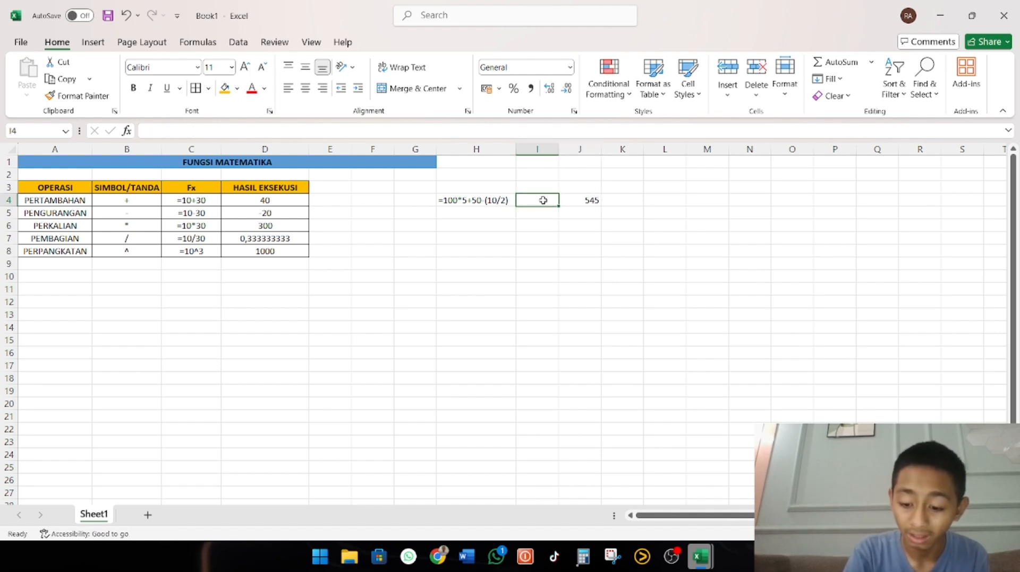
pyautogui.write('=->')
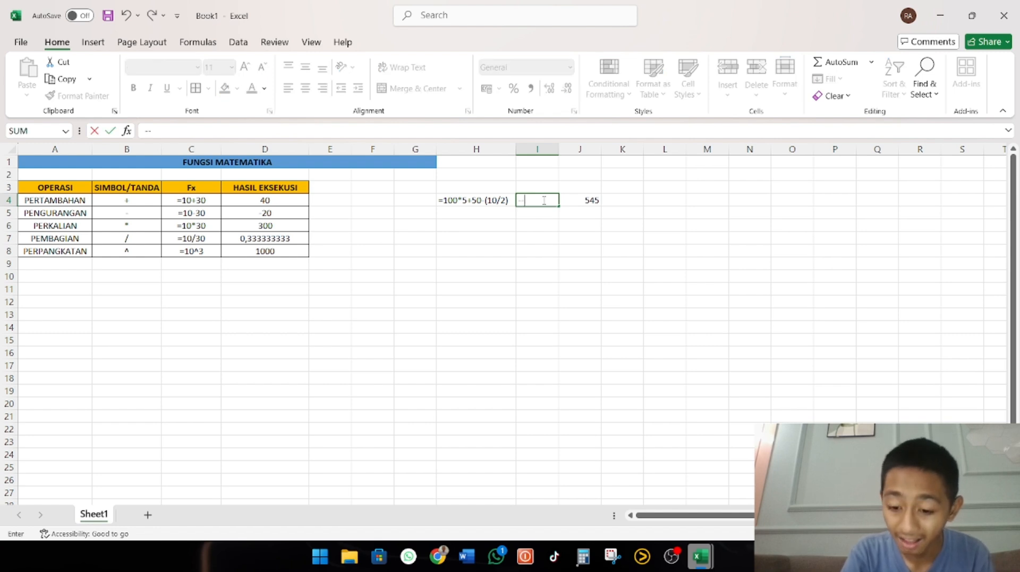
pyautogui.press('Return')
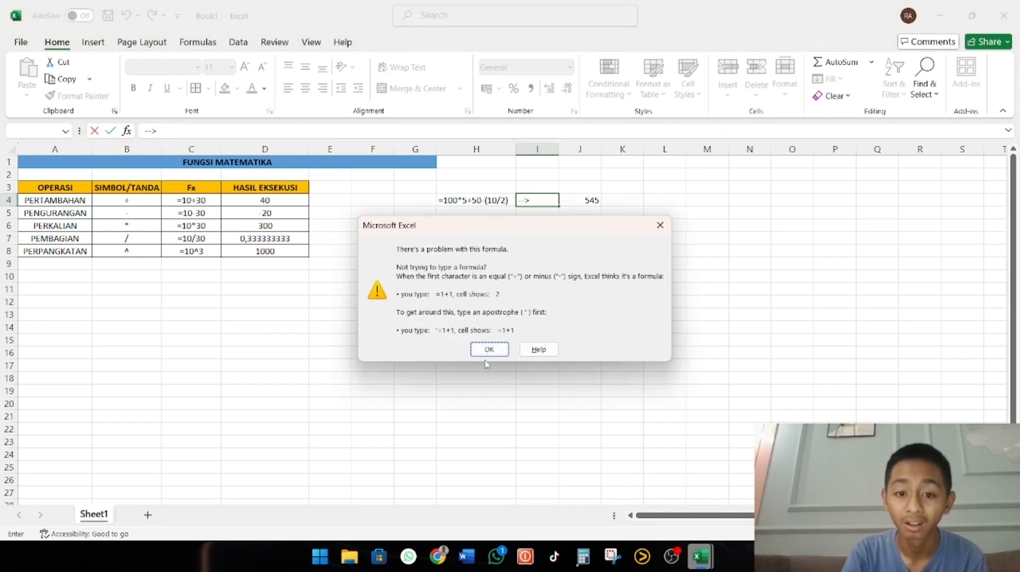
pyautogui.click(487, 350)
pyautogui.click(547, 238)
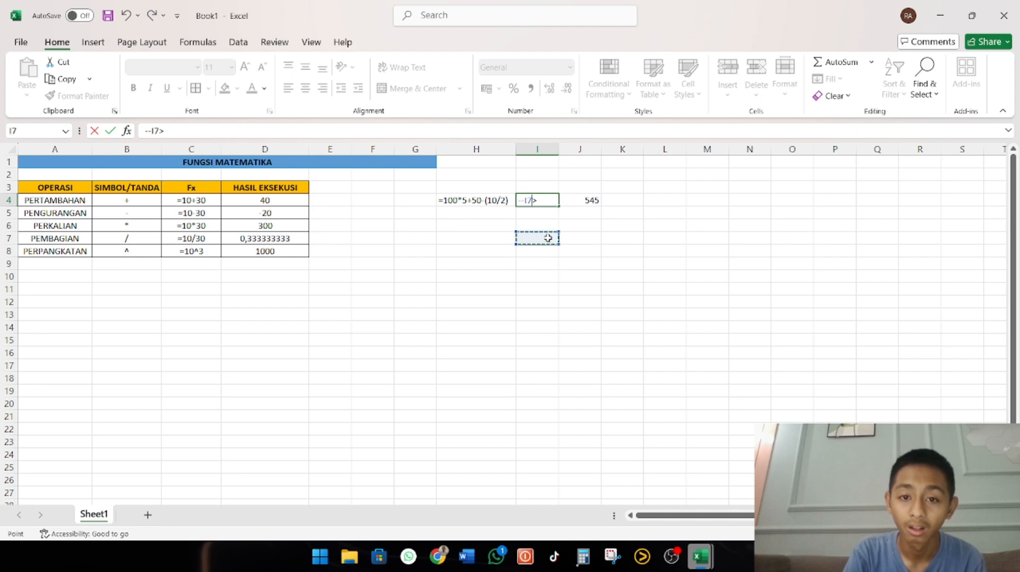
pyautogui.click(126, 16)
pyautogui.click(113, 134)
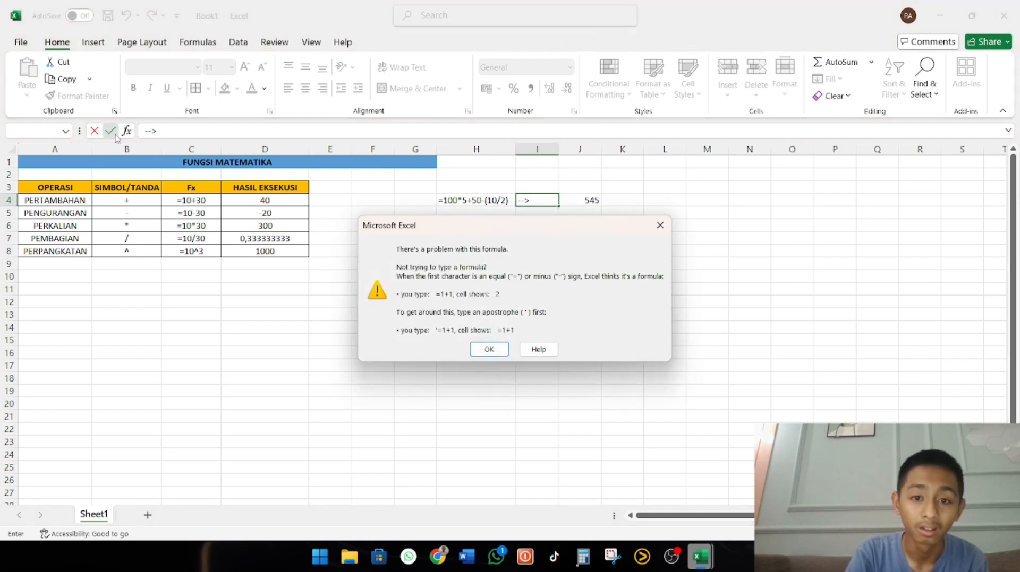
pyautogui.click(488, 349)
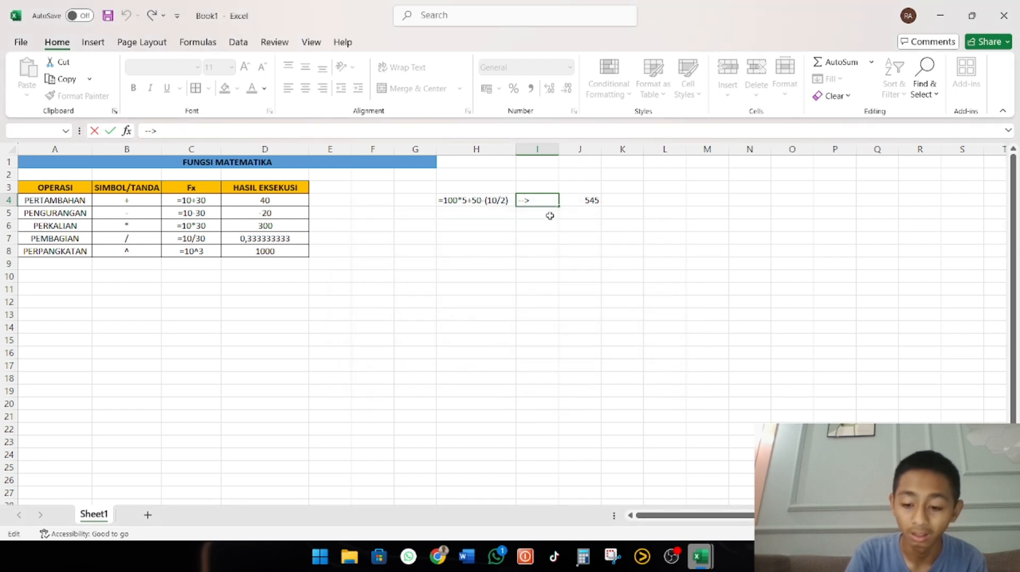
# Try to lengthen the arrow in I4 to -----> and commit the entry
pyautogui.write('---')
pyautogui.press('Return')
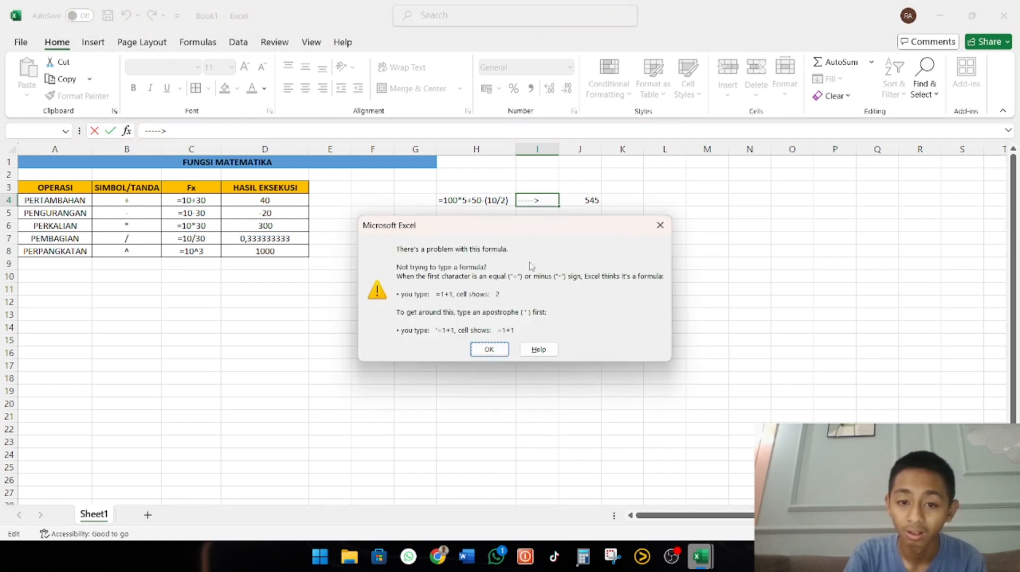
pyautogui.click(488, 349)
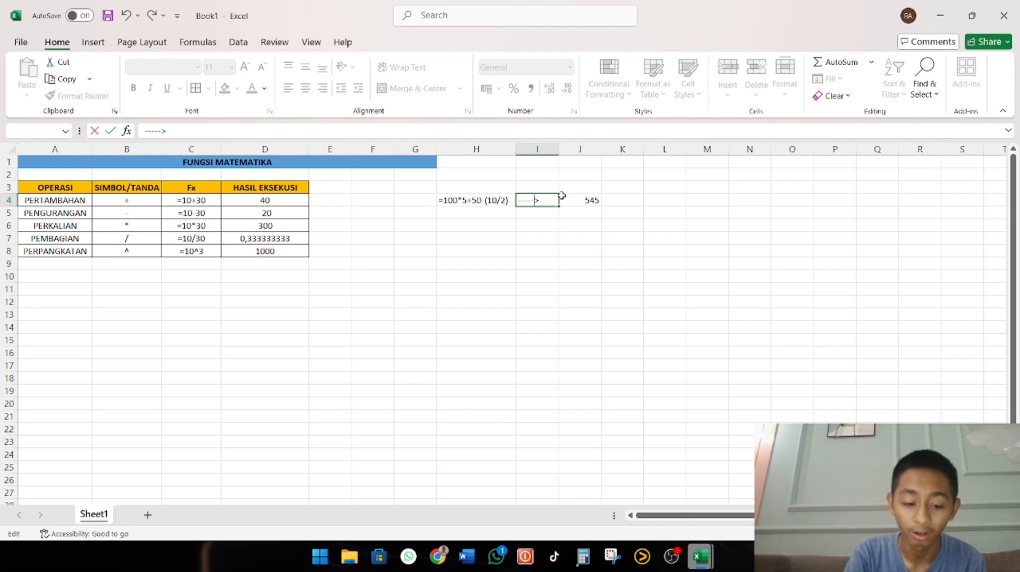
# Replace the arrow in I4 with an equals sign stored as text, '=, and centre it horizontally
pyautogui.hotkey('ctrl', 'a')
pyautogui.press('BackSpace')
pyautogui.write("'=")
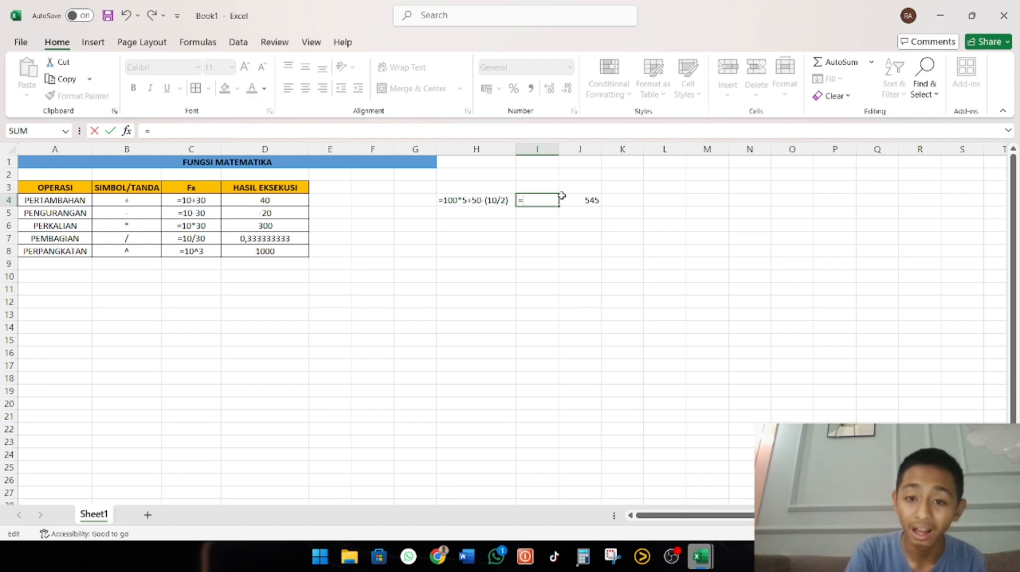
pyautogui.press('Return')
pyautogui.click(547, 203)
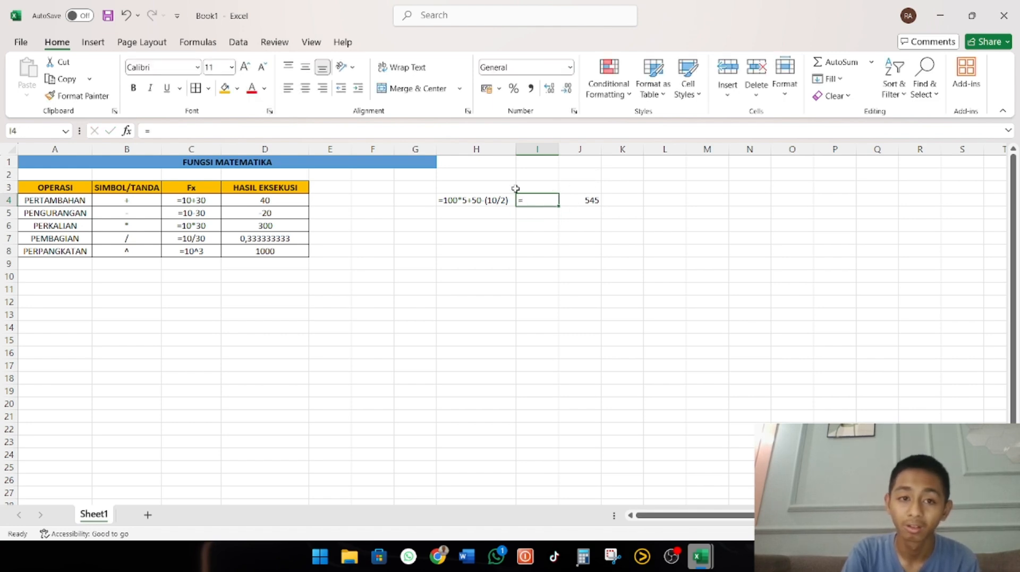
pyautogui.click(306, 88)
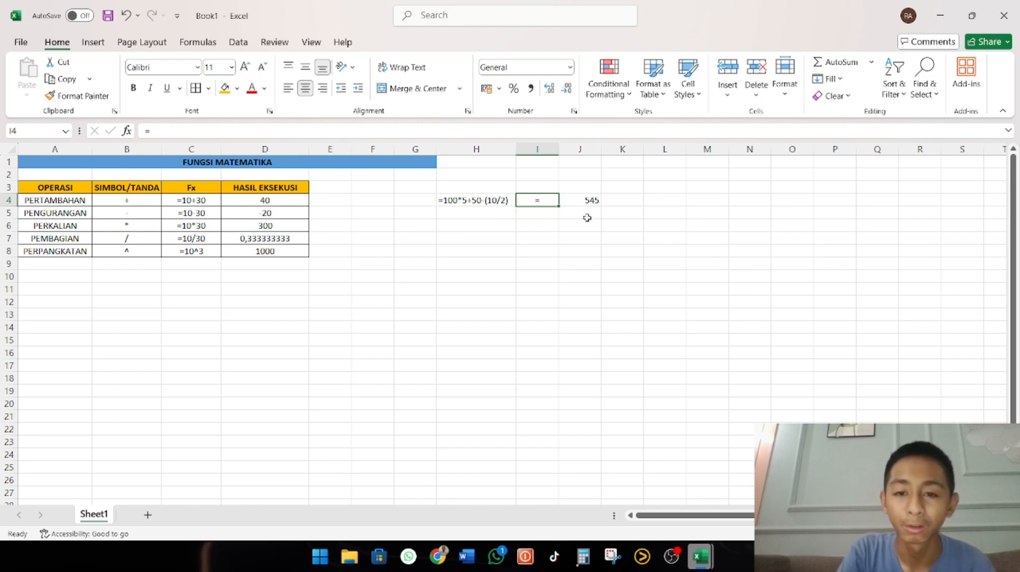
pyautogui.click(585, 201)
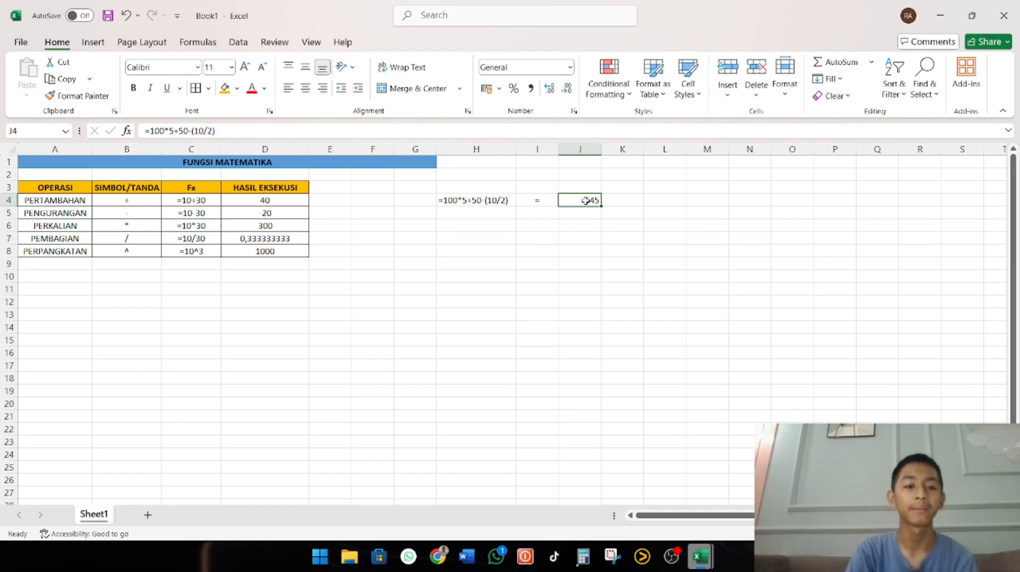